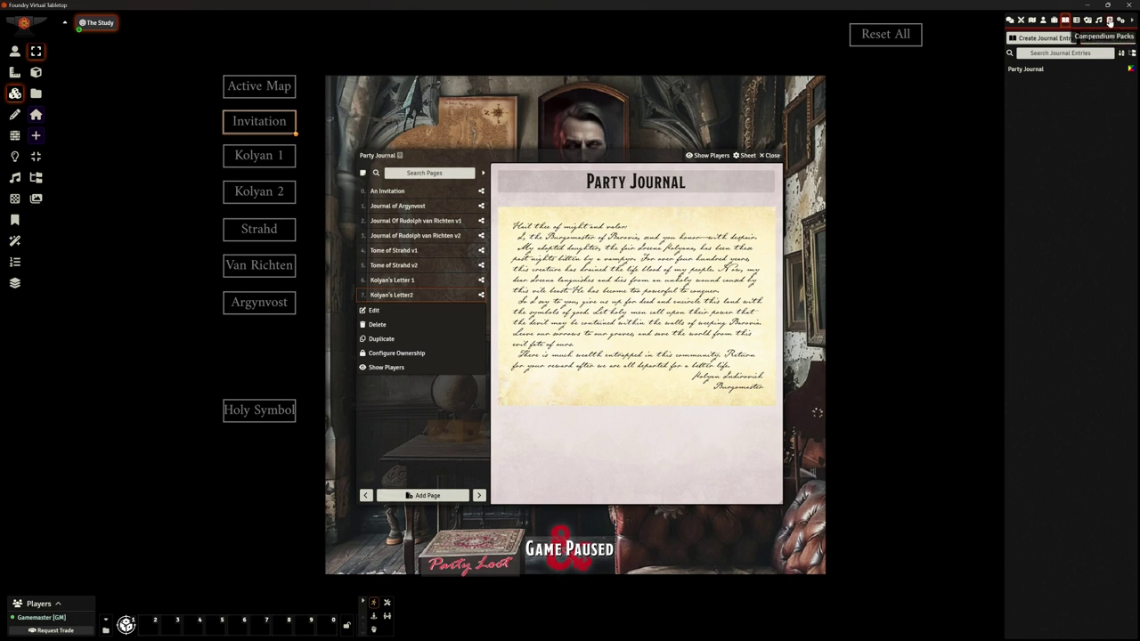
- Open the COS Adventure compendium pack
click(1108, 21)
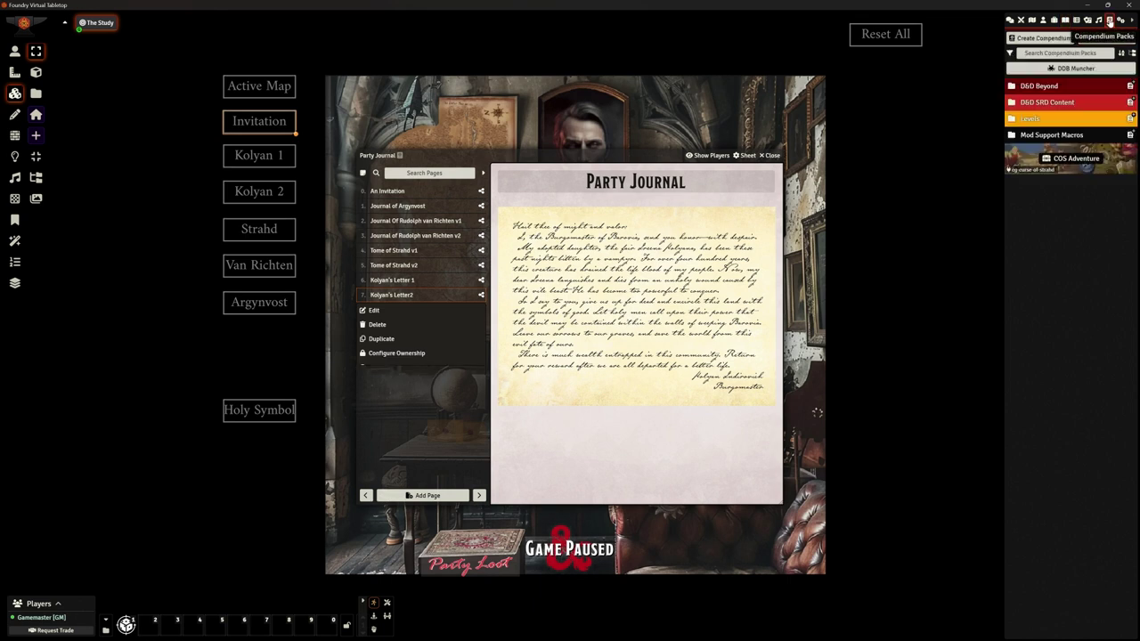
click(1071, 162)
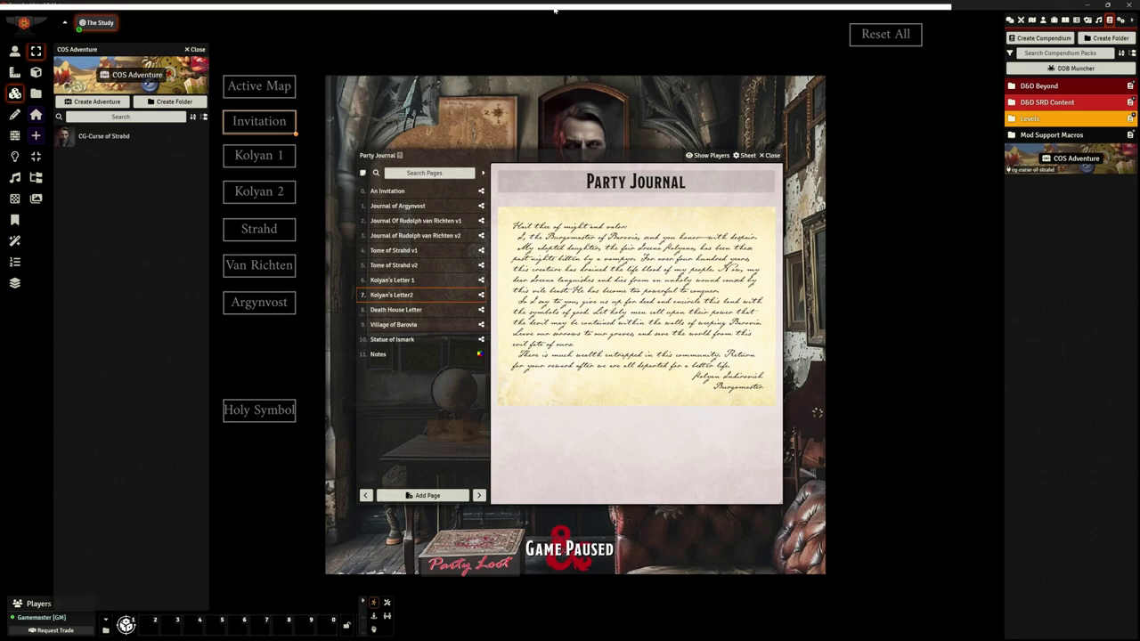
double_click(411, 5)
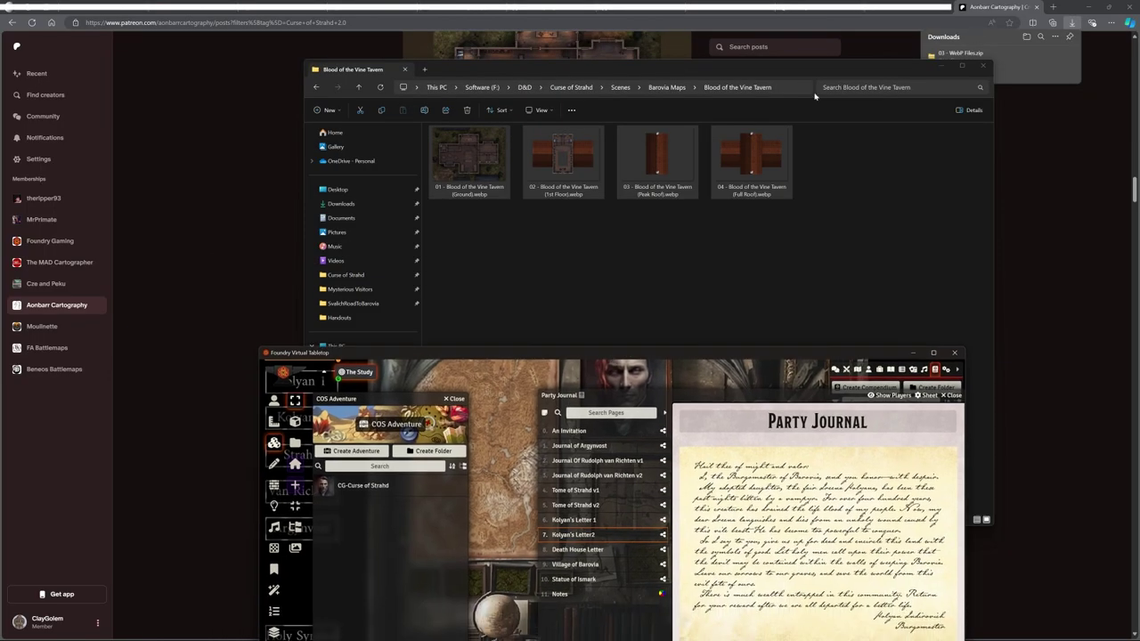
drag(672, 353, 645, 99)
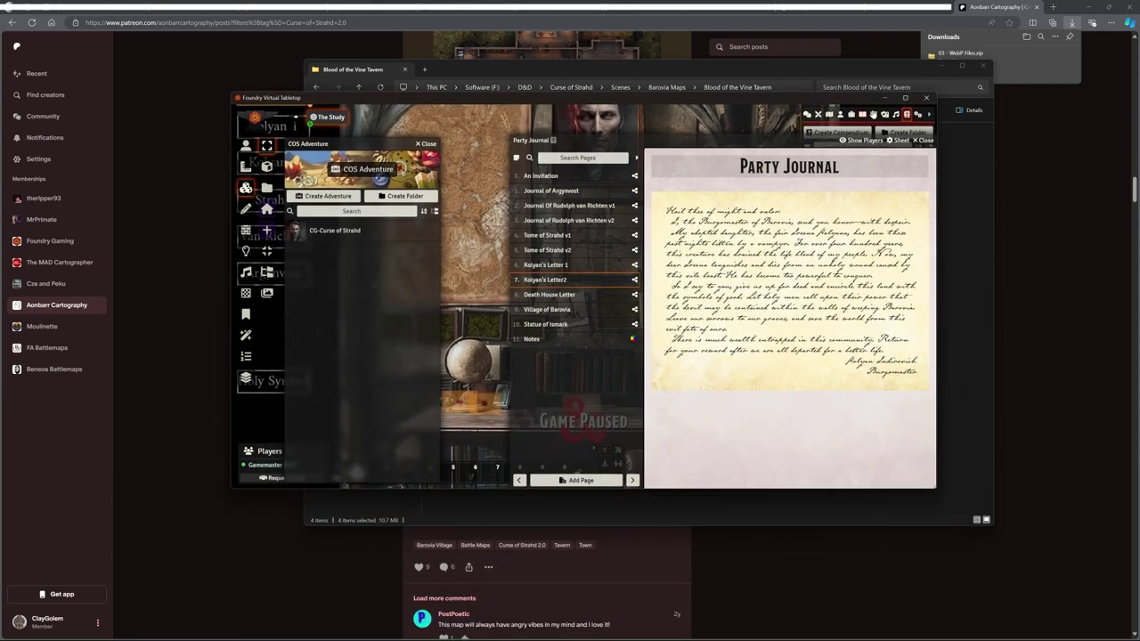
click(961, 66)
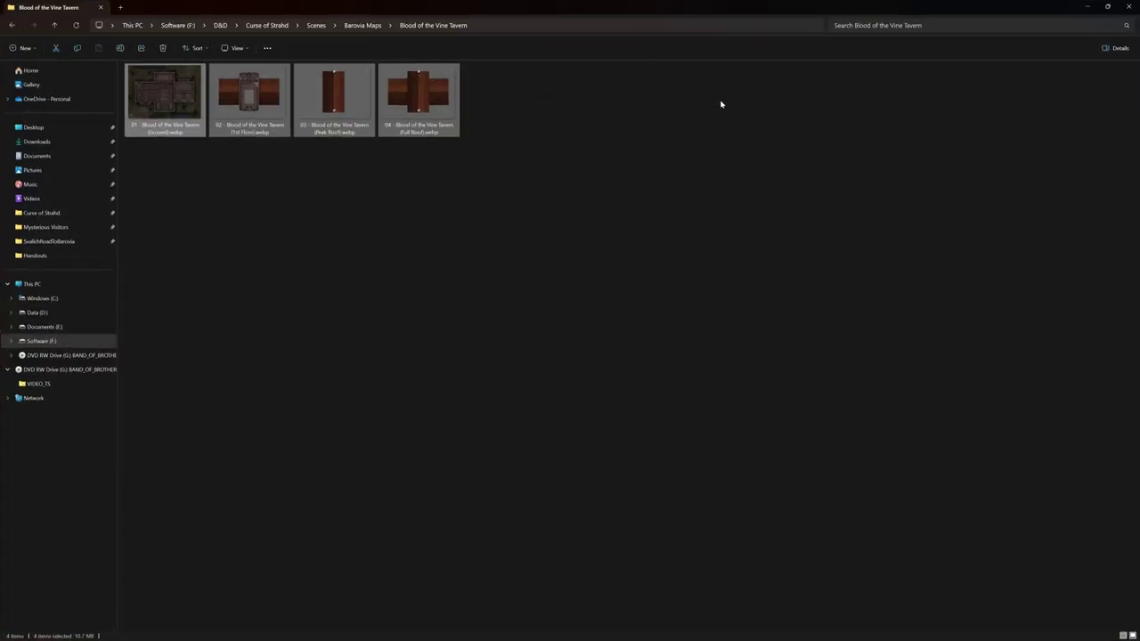
click(191, 633)
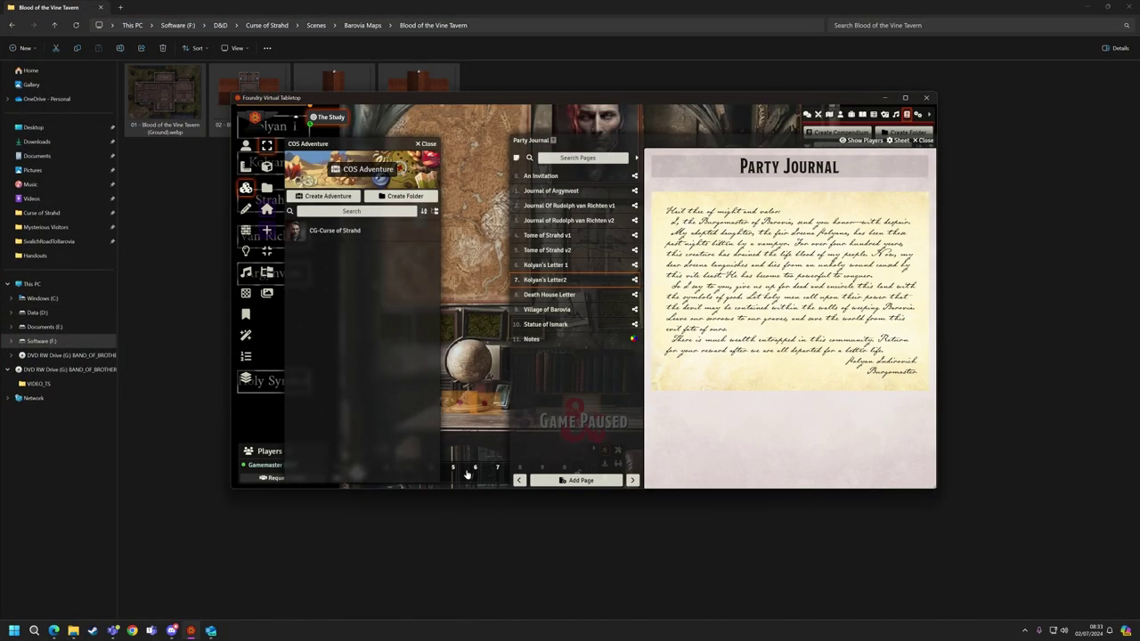
click(905, 97)
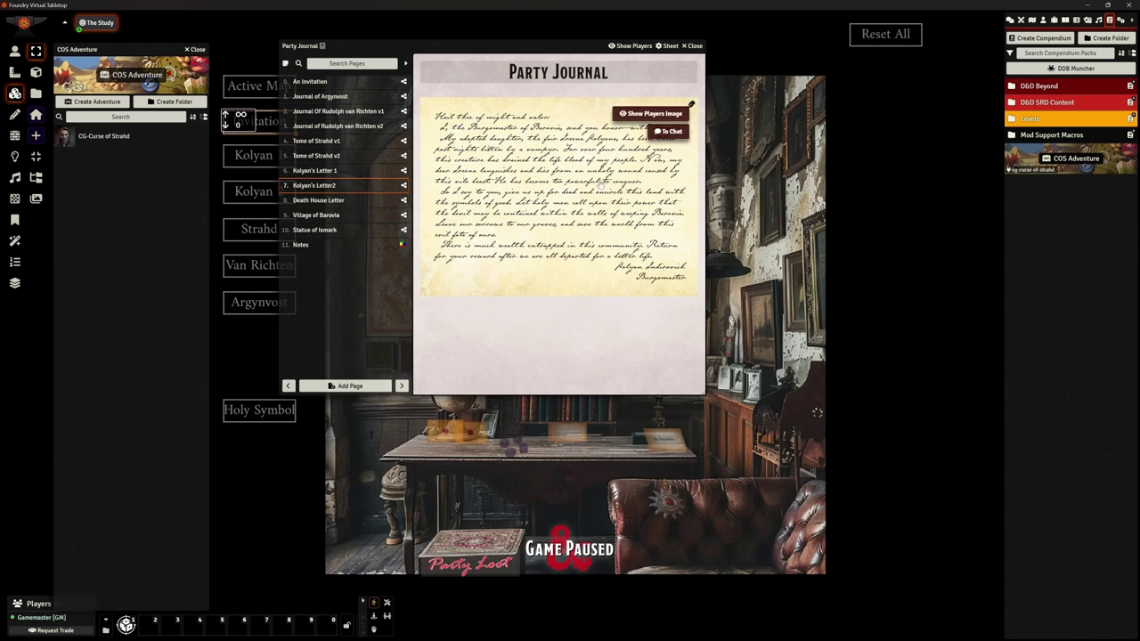
- Open the Kolyan's Letter2 page of the Party Journal for editing and start browsing for its image source
drag(515, 42, 605, 163)
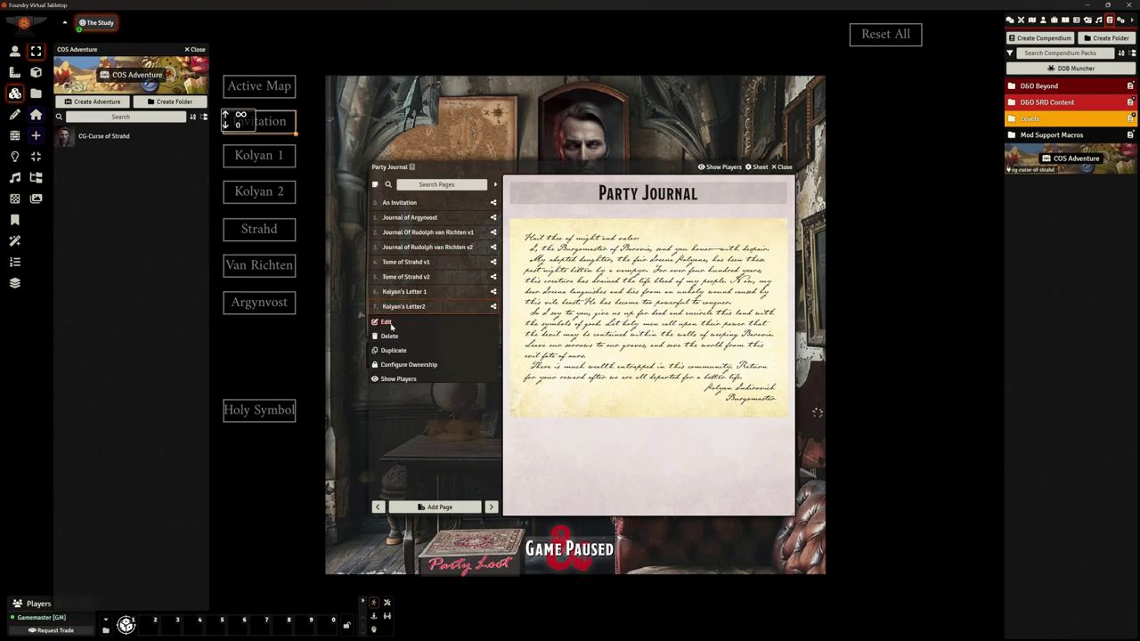
double_click(403, 306)
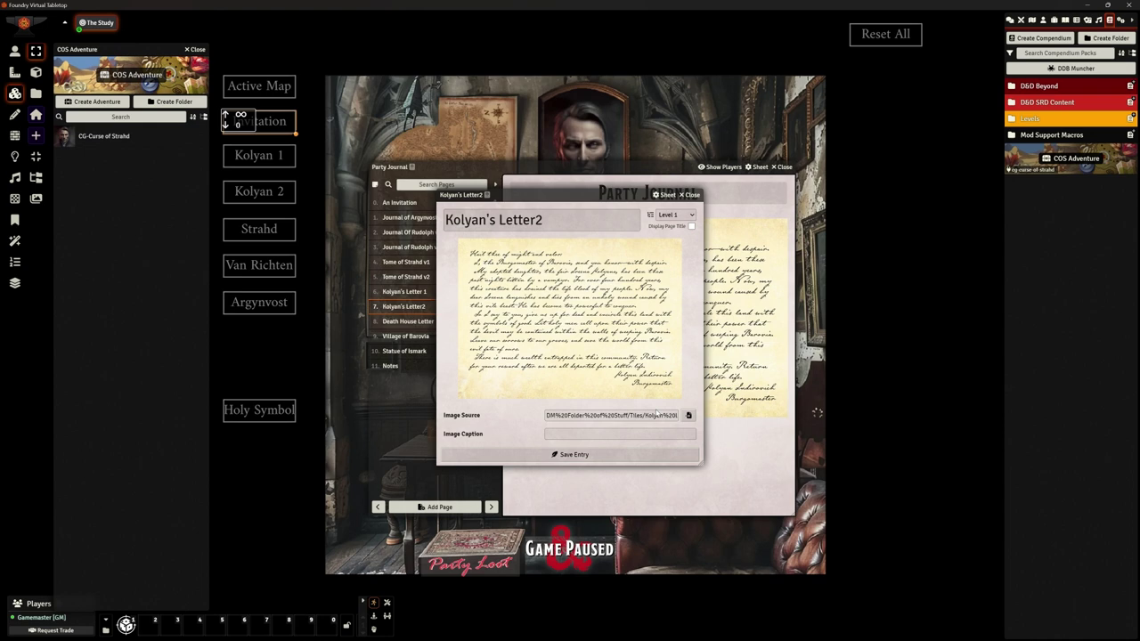
click(688, 415)
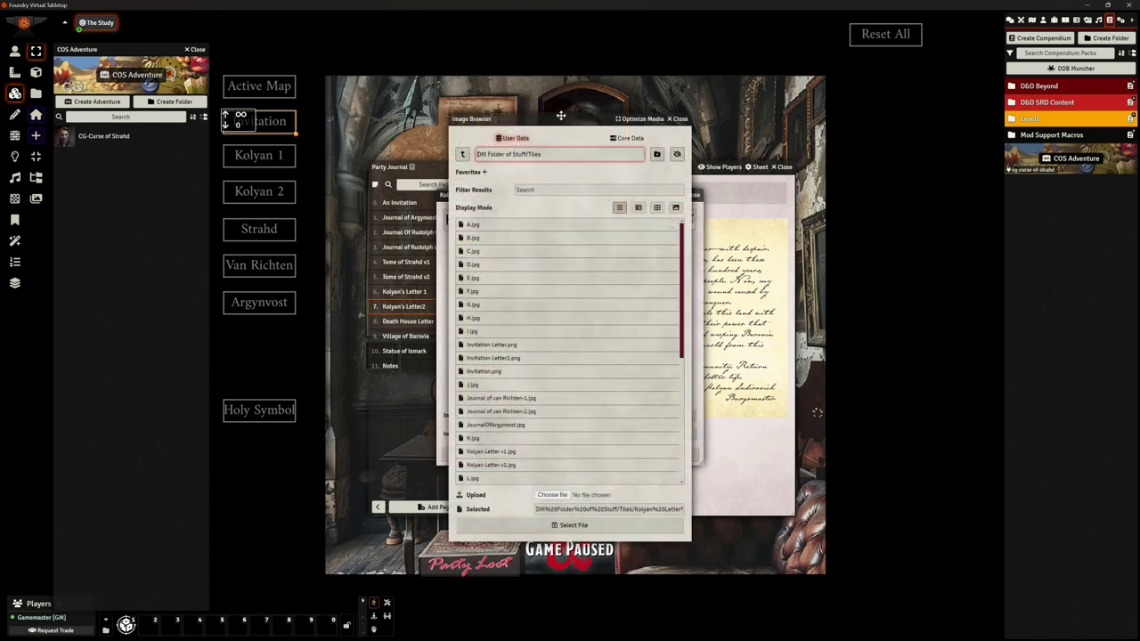
drag(561, 116, 666, 138)
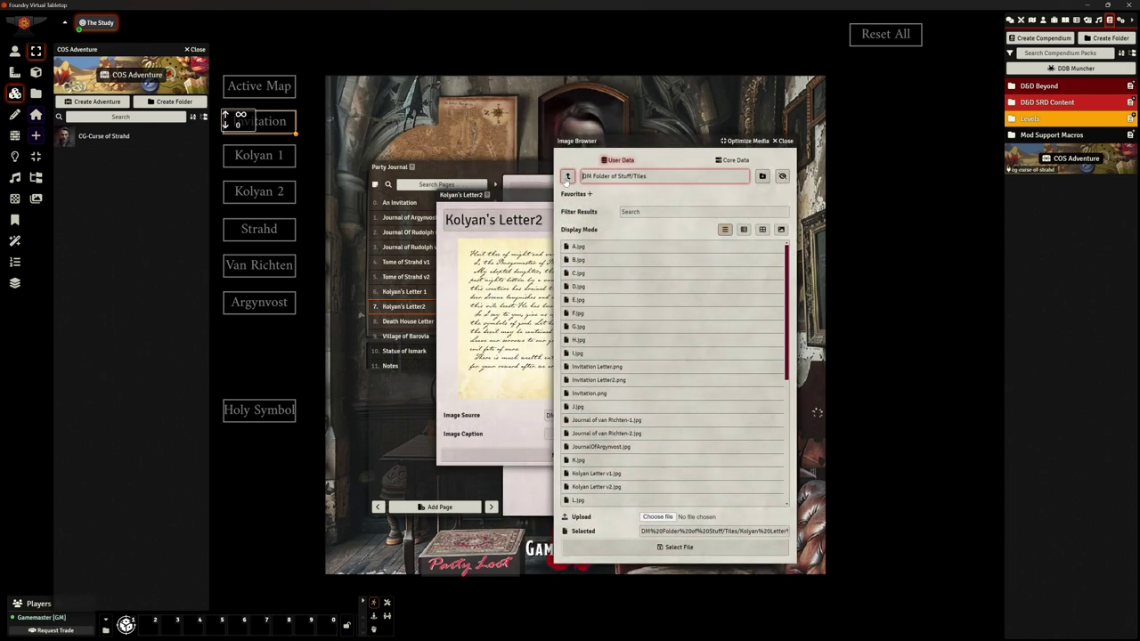
- Browse the user data to the folder modules/cg-curse-of-strahd/packs/cos-adventure/Scenes/LandingPage
click(567, 177)
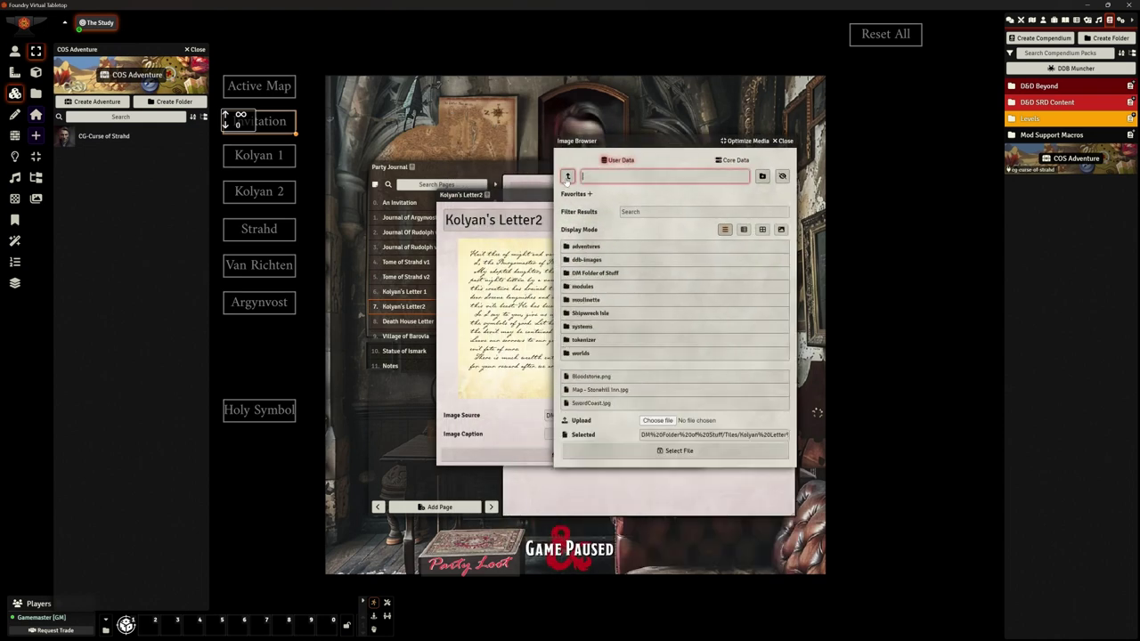
double_click(585, 287)
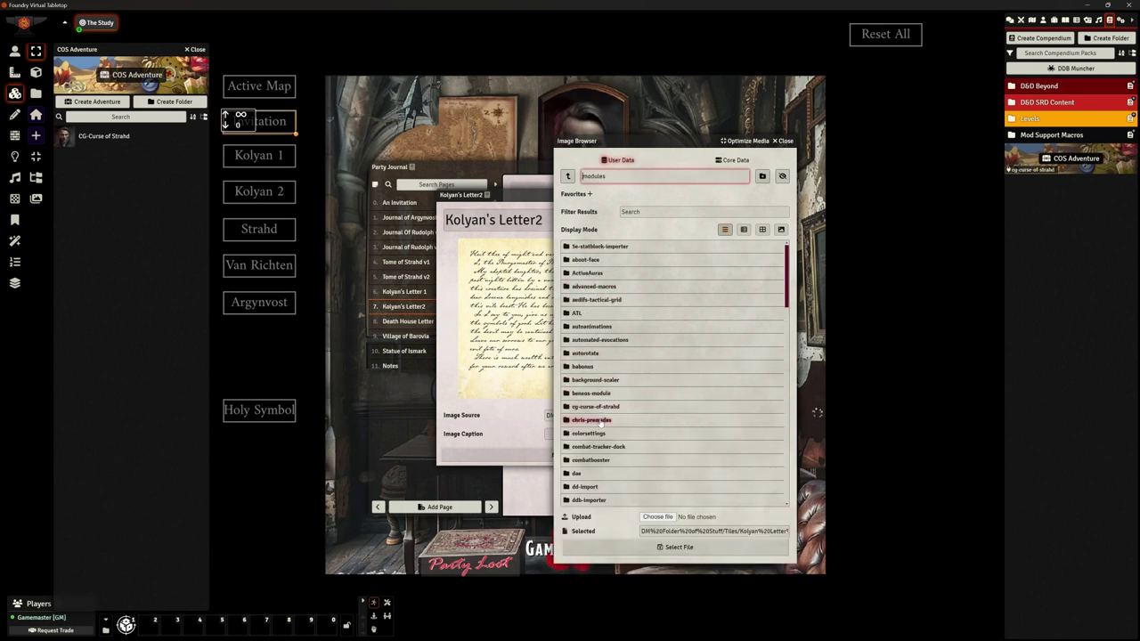
double_click(591, 407)
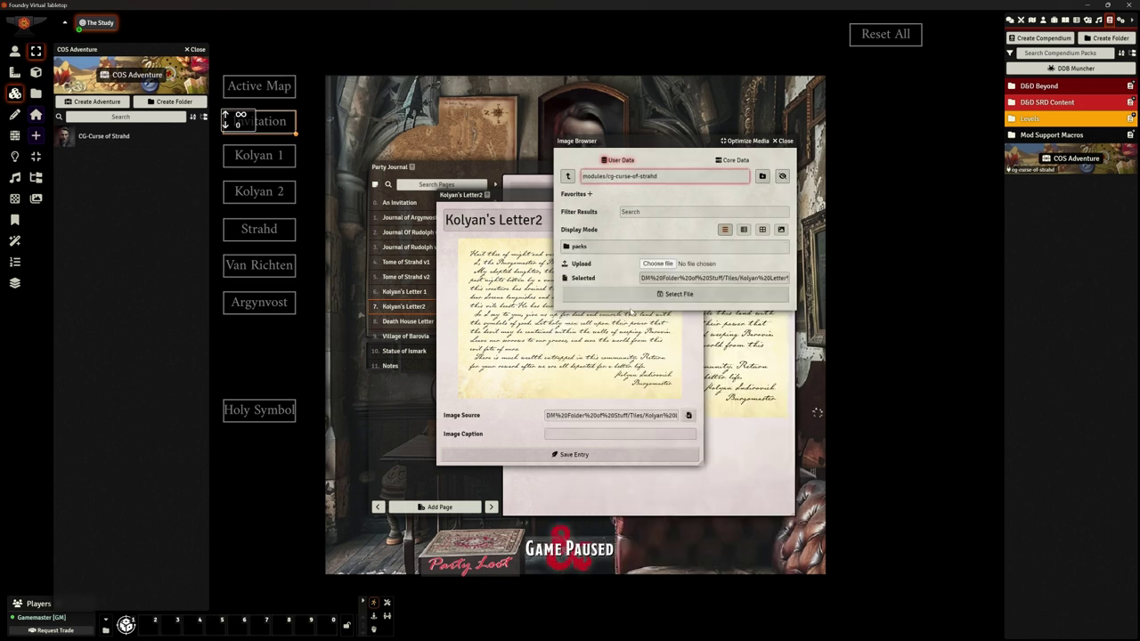
double_click(577, 247)
double_click(588, 250)
double_click(589, 247)
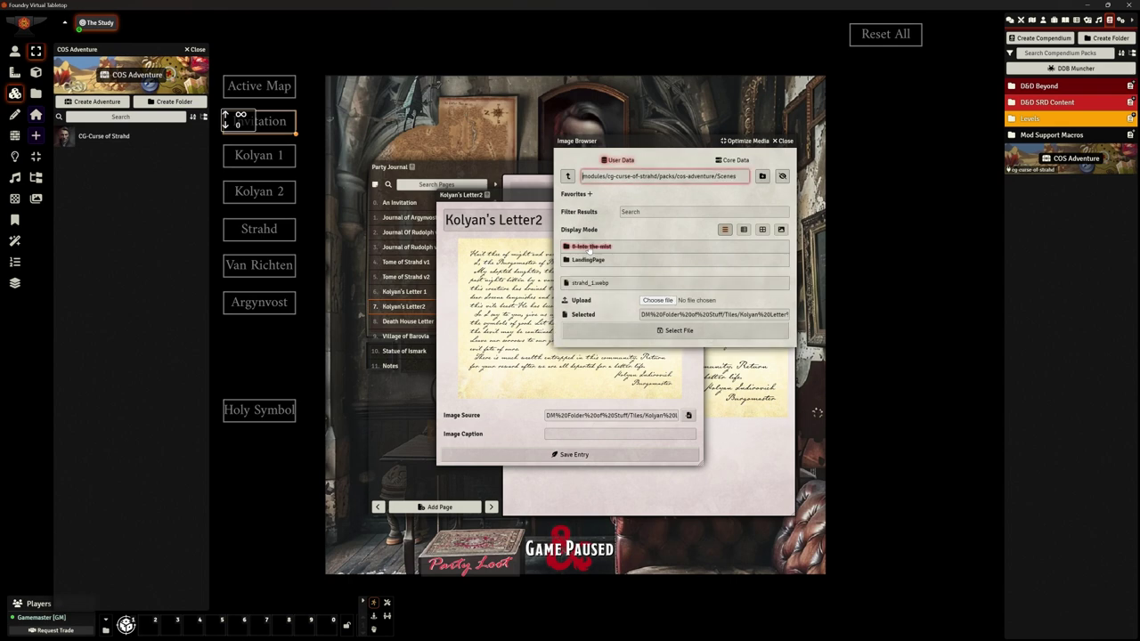
double_click(591, 259)
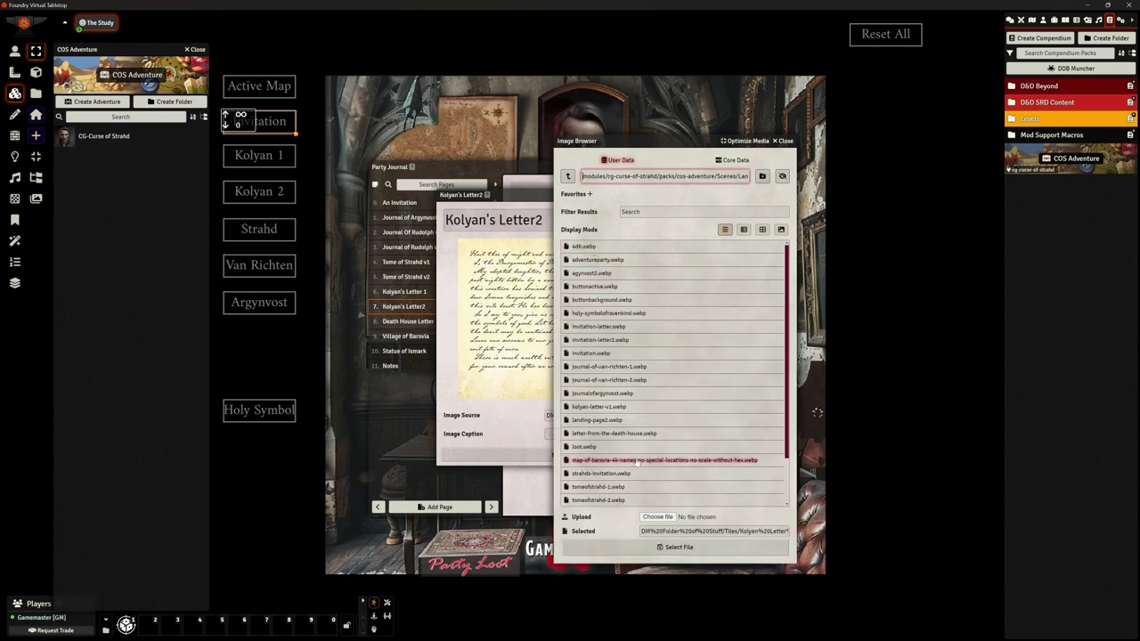
drag(660, 137, 704, 85)
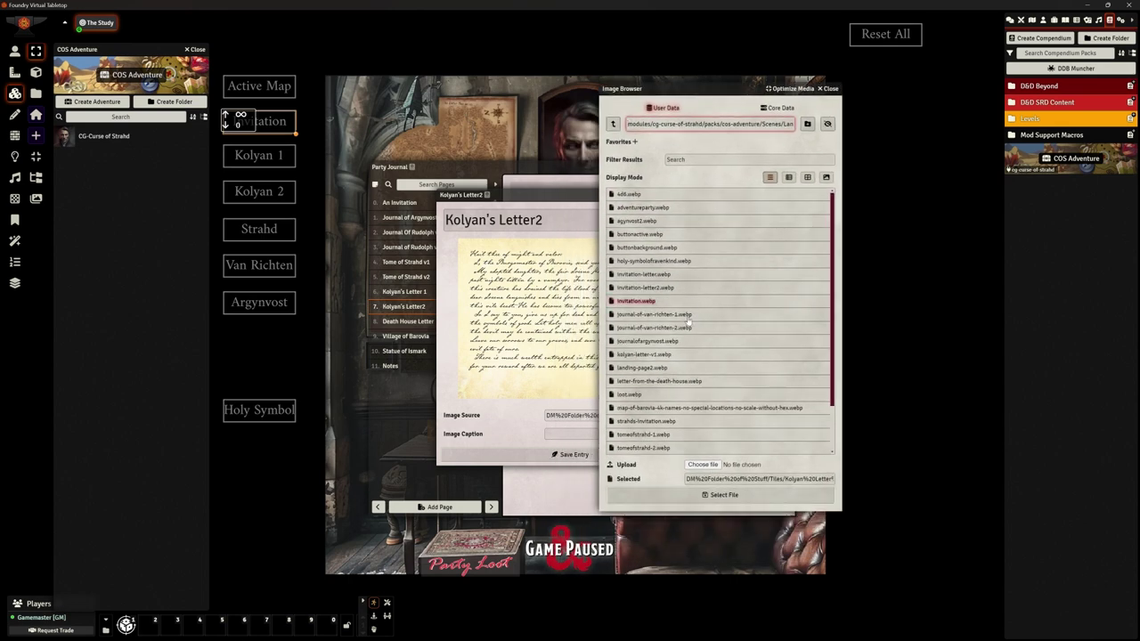
- Upload Kolyan Letter v2.jpg to the LandingPage folder and save it as the image source of the Kolyan's Letter2 page
click(702, 464)
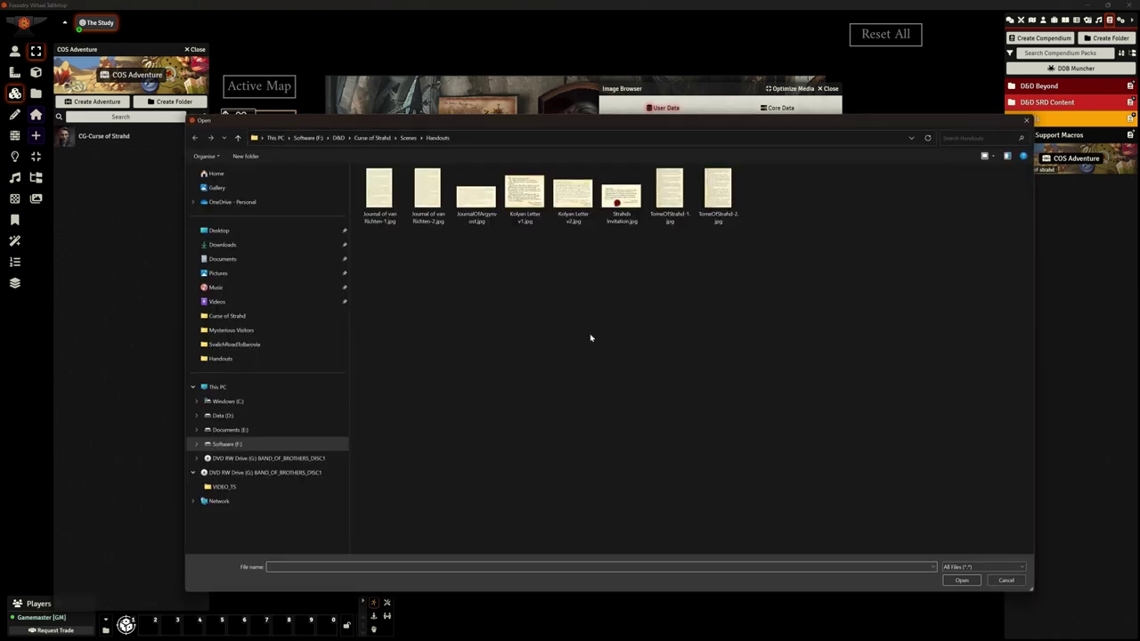
click(573, 194)
click(962, 580)
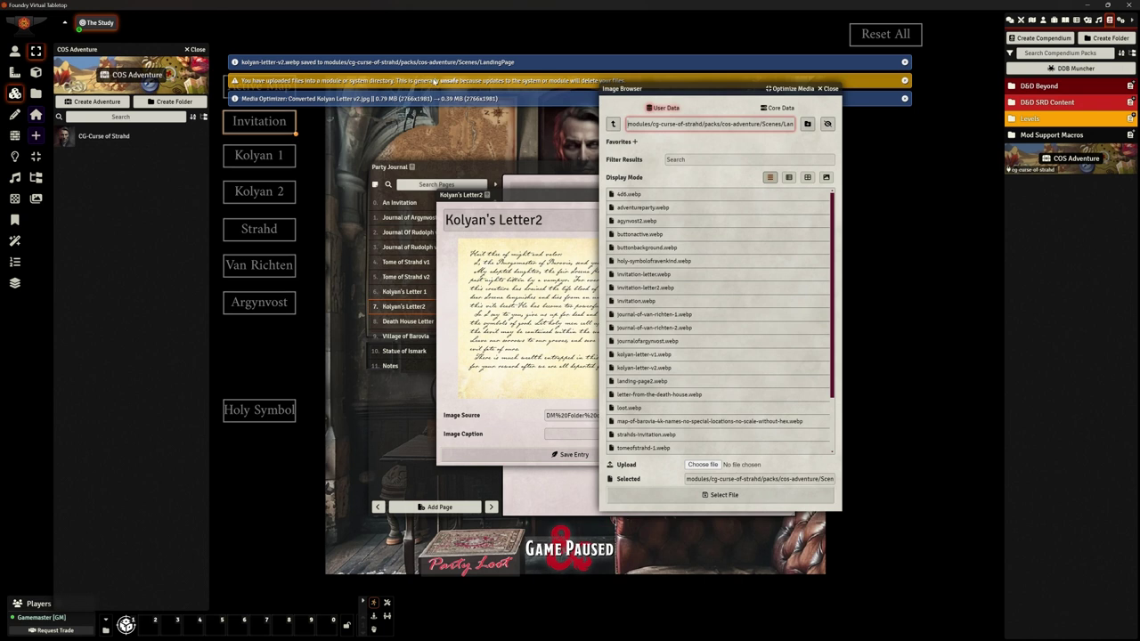
click(717, 496)
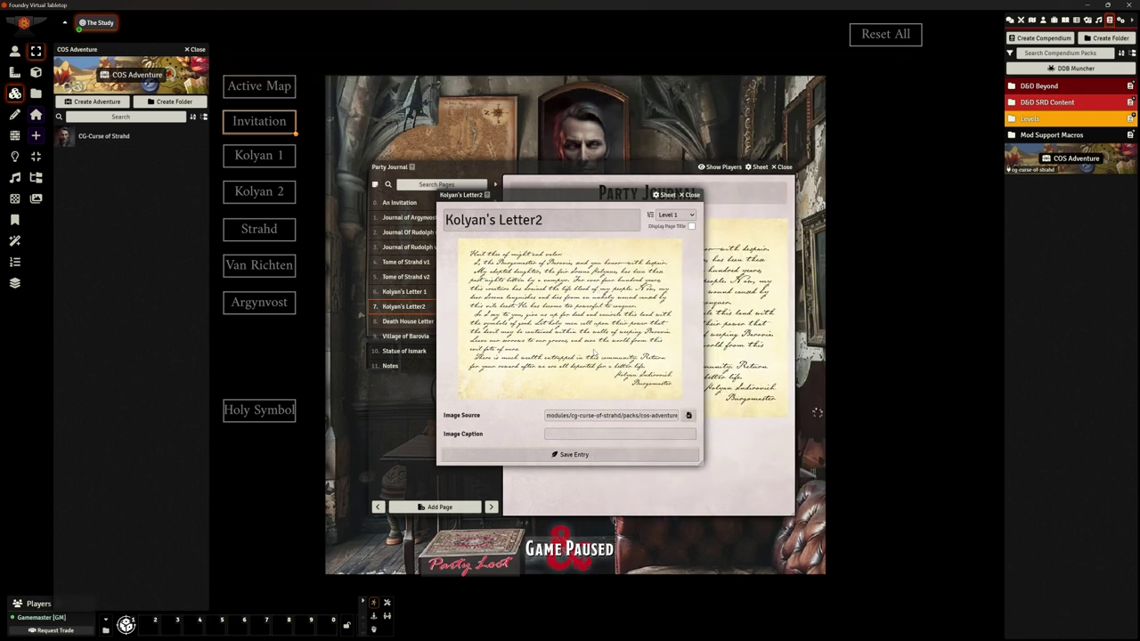
click(574, 455)
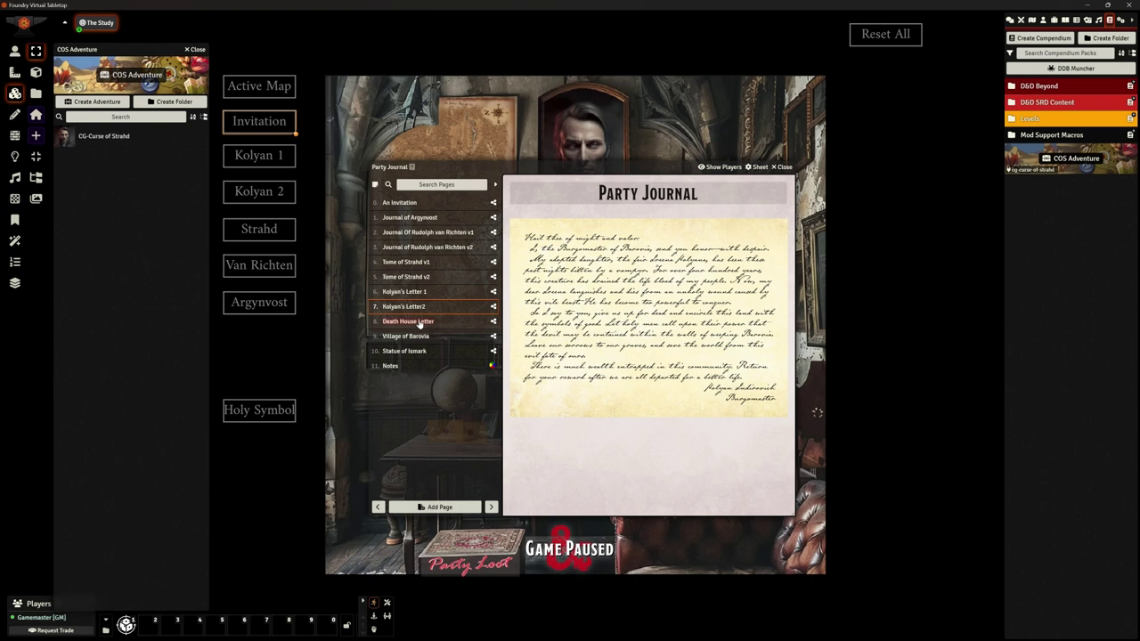
- Open the Death House Letter page of the Party Journal for editing and start browsing for its image source
right_click(418, 324)
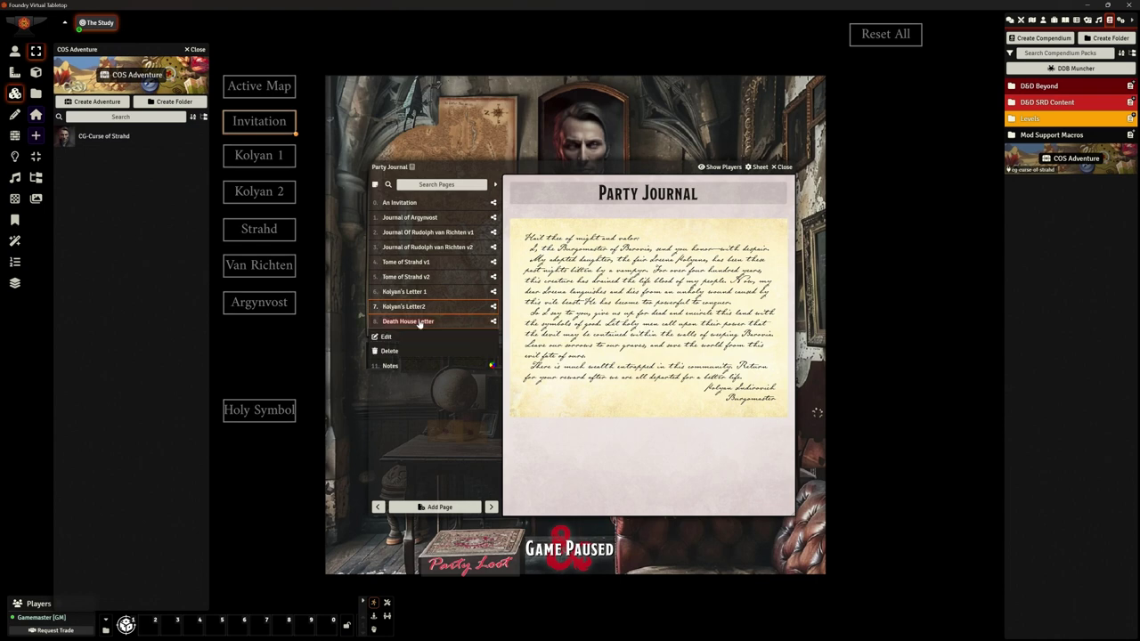
click(385, 337)
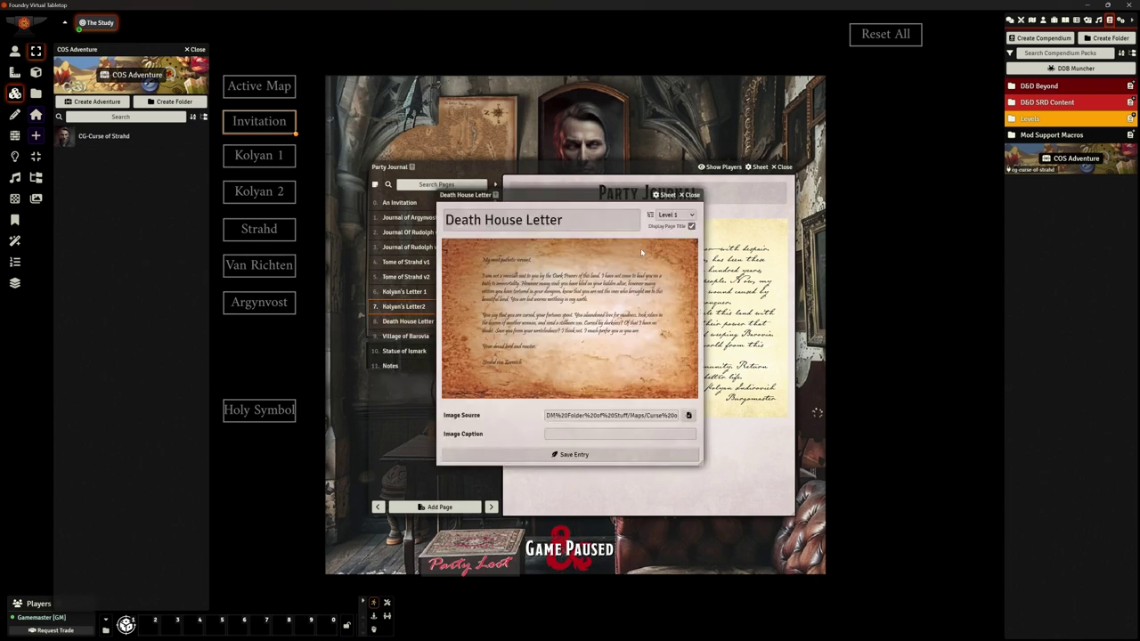
drag(600, 199, 651, 162)
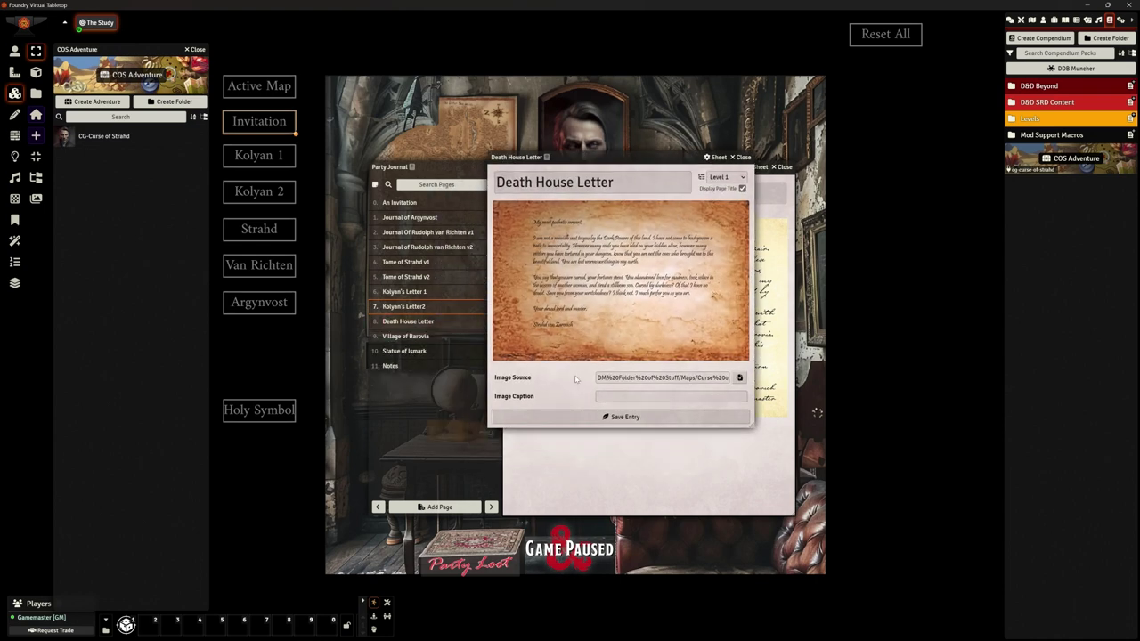
drag(600, 376, 694, 378)
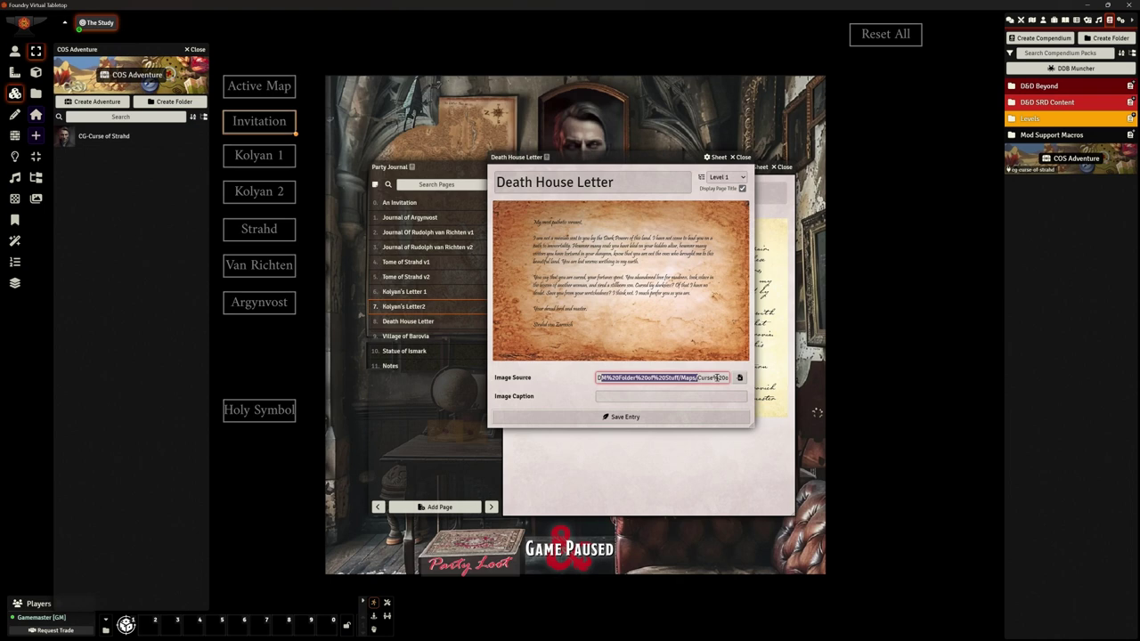
click(739, 378)
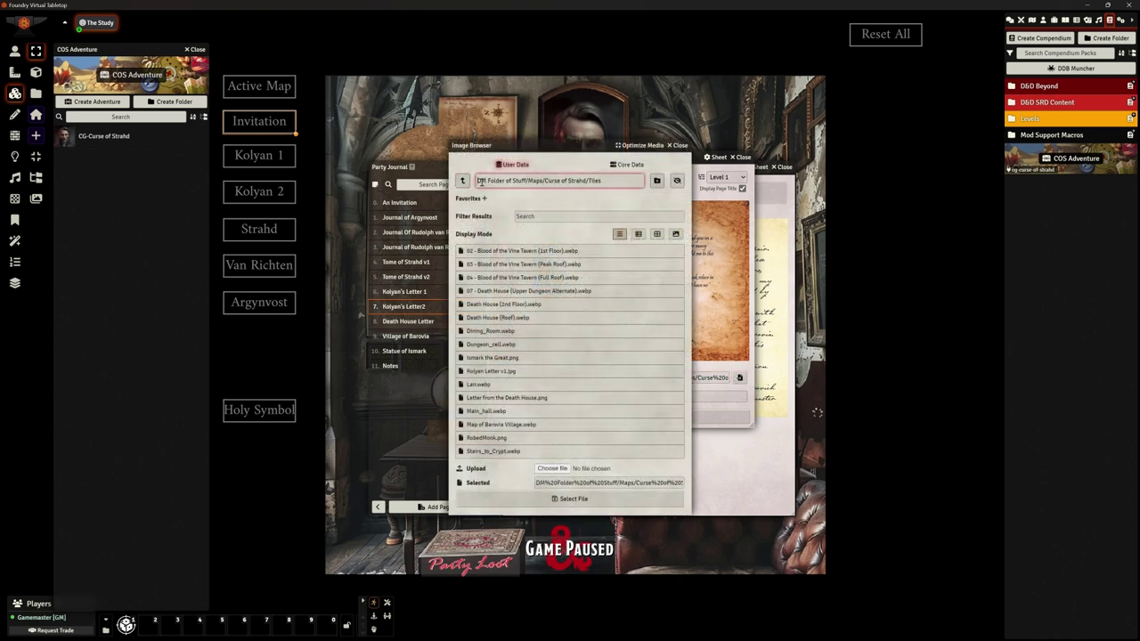
- Go from the DM Folder of Stuff path to modules/cg-curse-of-strahd/packs/cos-adventure/Scenes/LandingPage for the Death House Letter image
drag(481, 180, 523, 181)
click(537, 180)
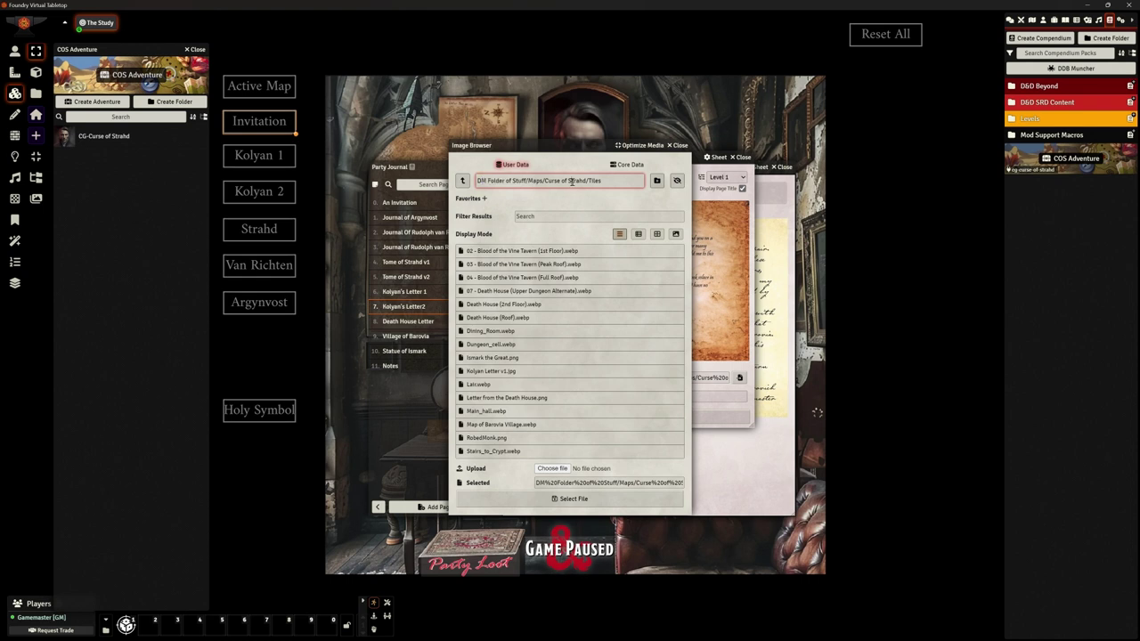
click(462, 181)
click(462, 181)
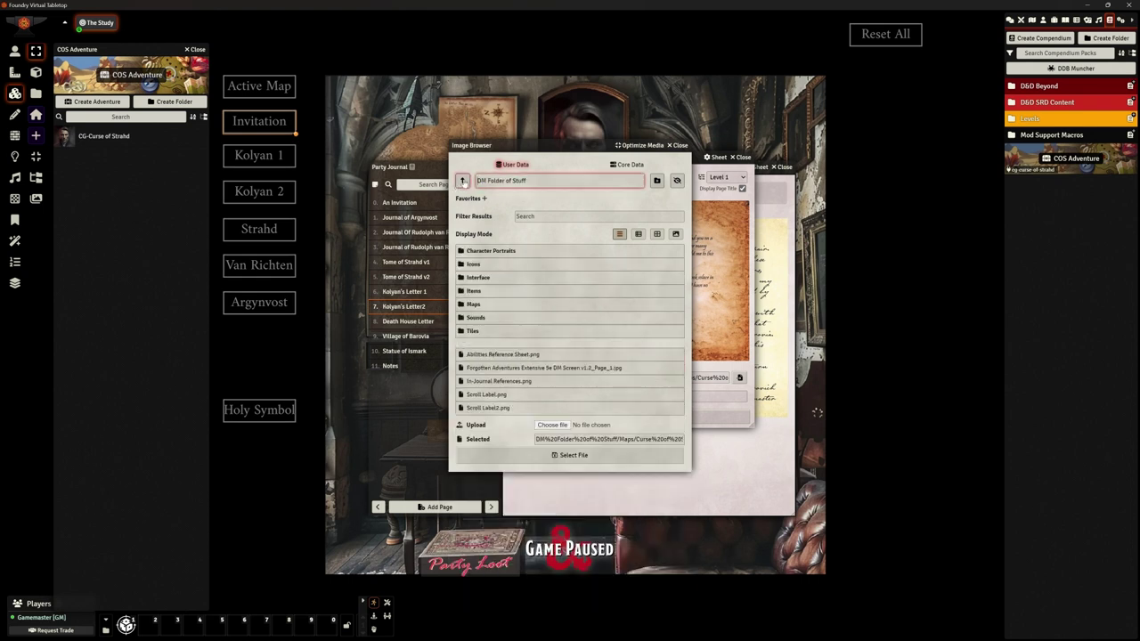
click(462, 180)
click(462, 180)
click(477, 290)
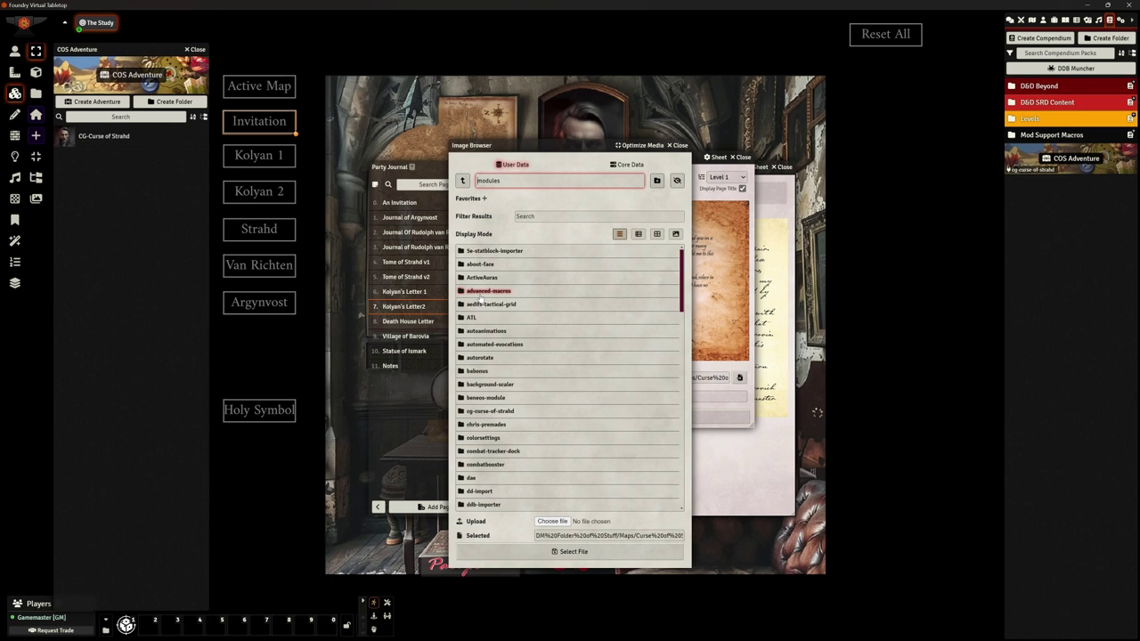
click(492, 412)
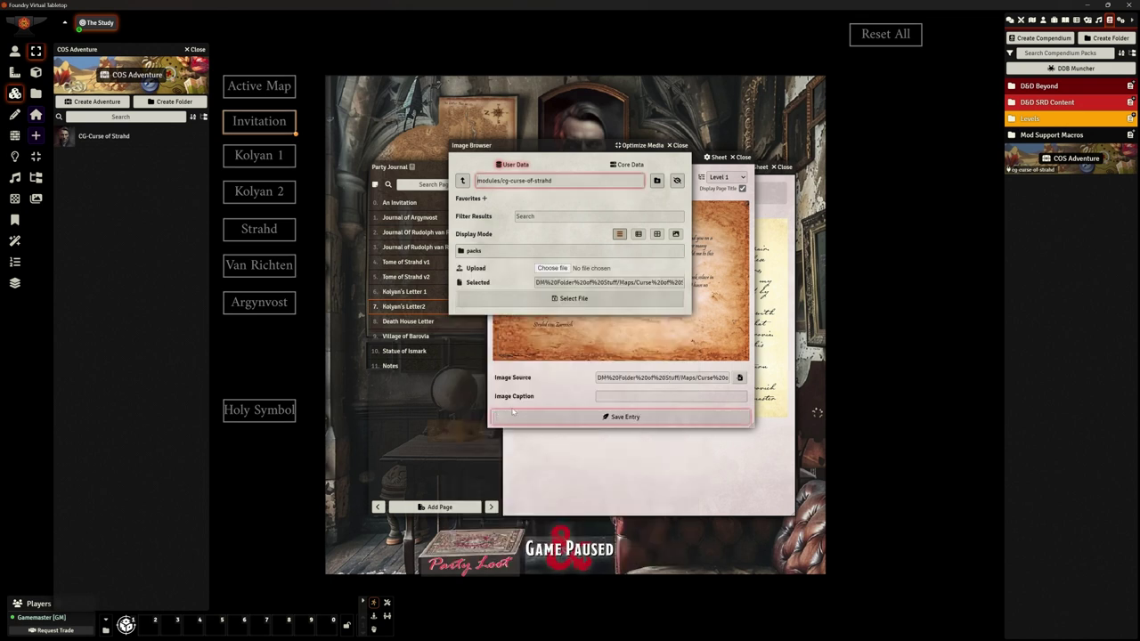
click(478, 251)
click(482, 252)
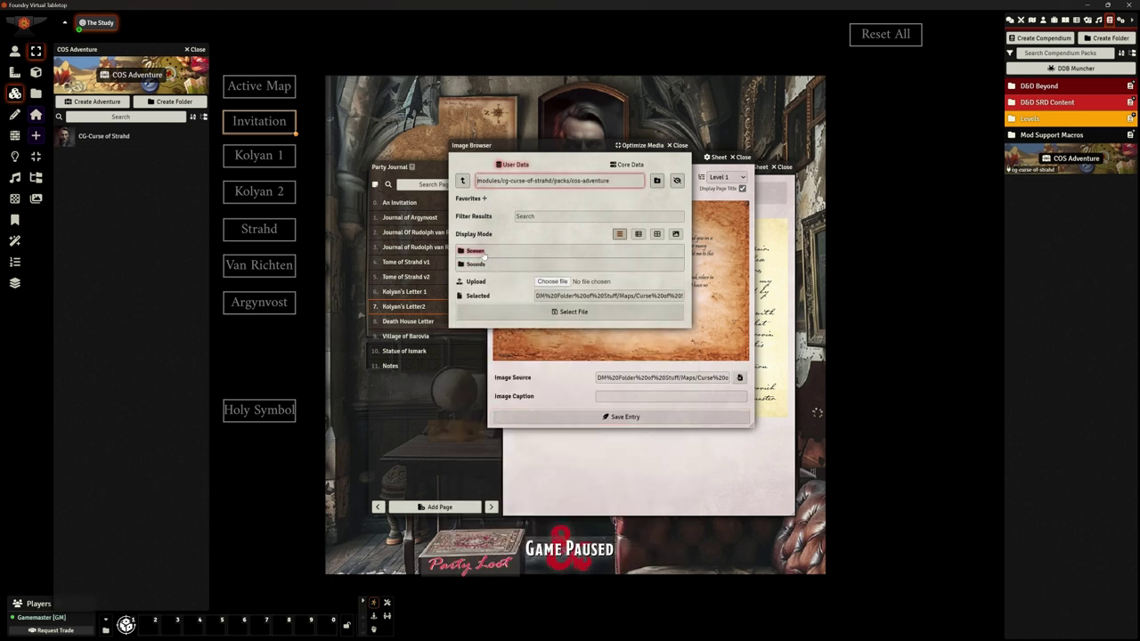
click(477, 252)
click(477, 251)
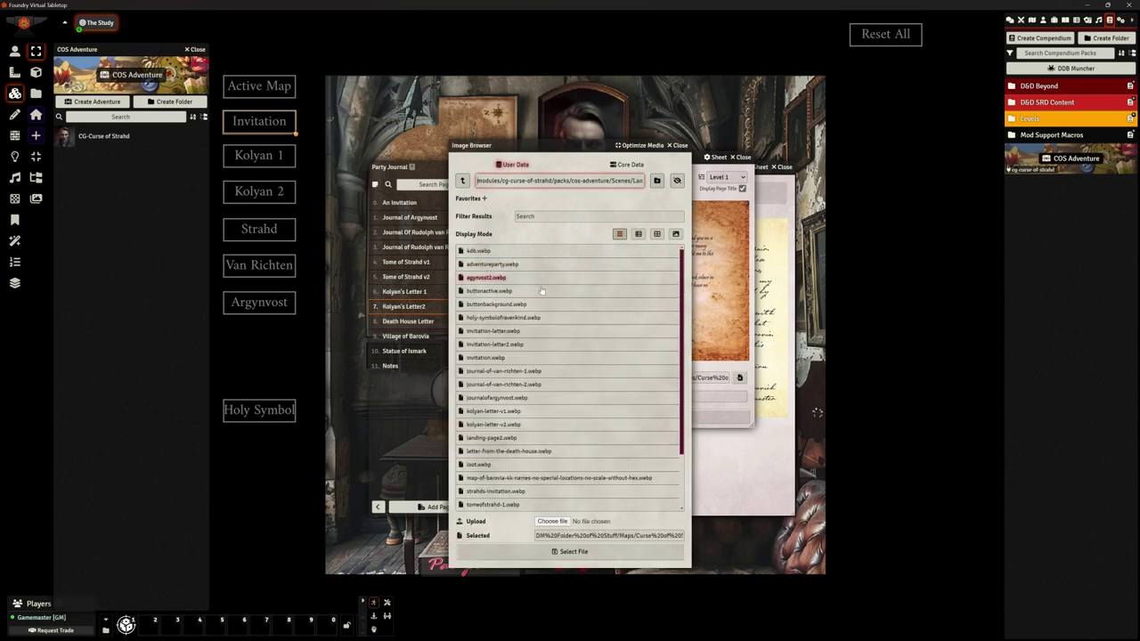
- Upload Kolyan Letter v2.jpg from the Handouts folder to the module's LandingPage folder
click(552, 521)
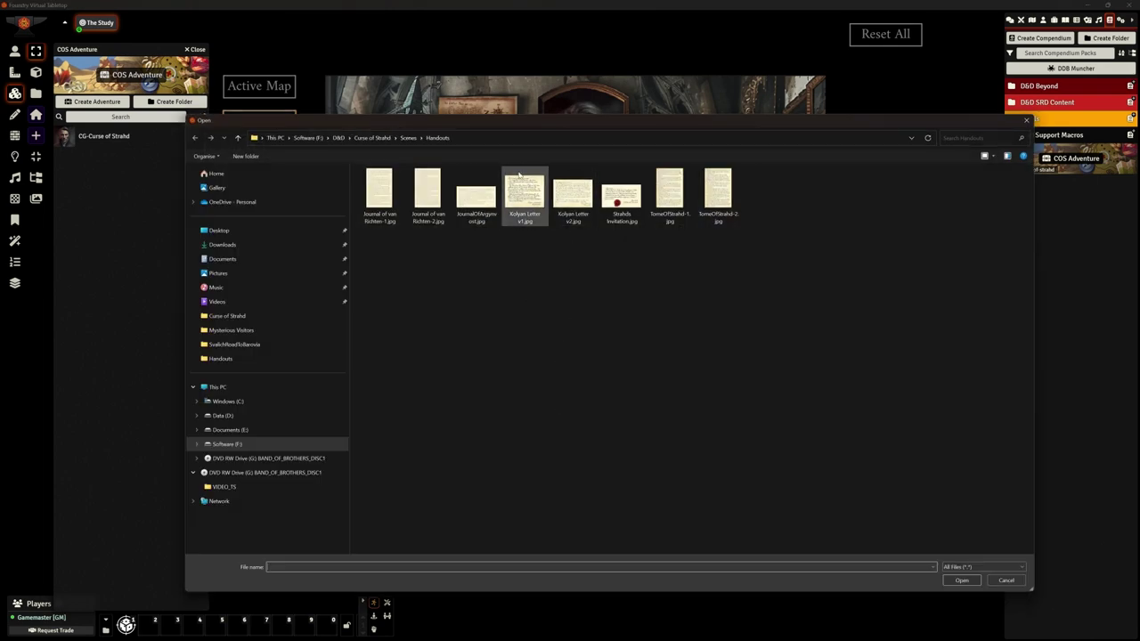
click(574, 203)
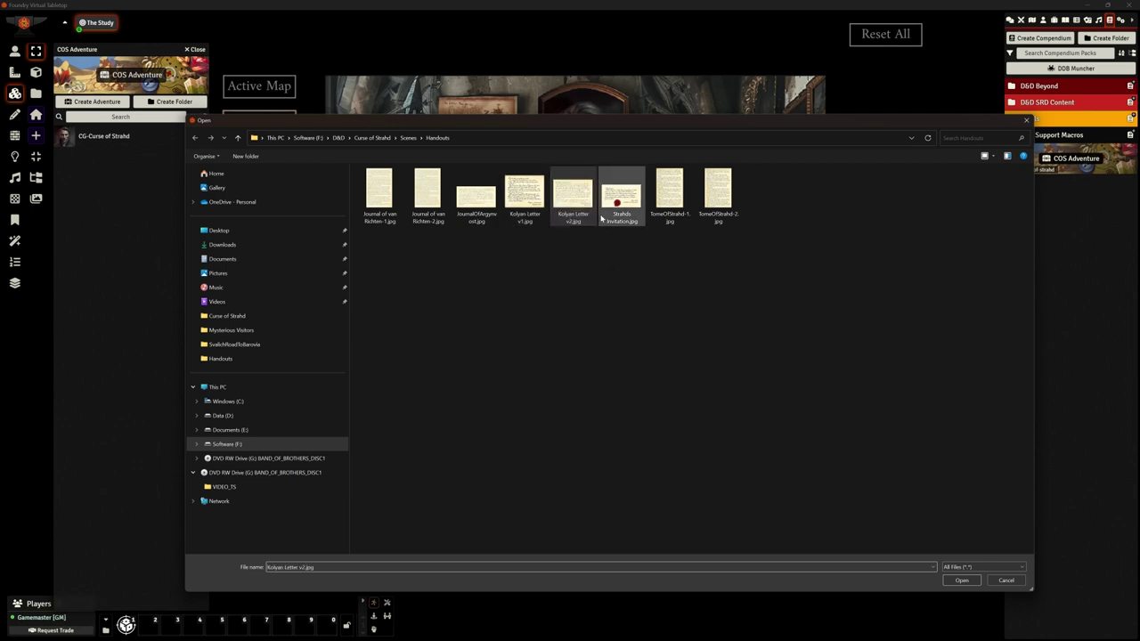
click(962, 581)
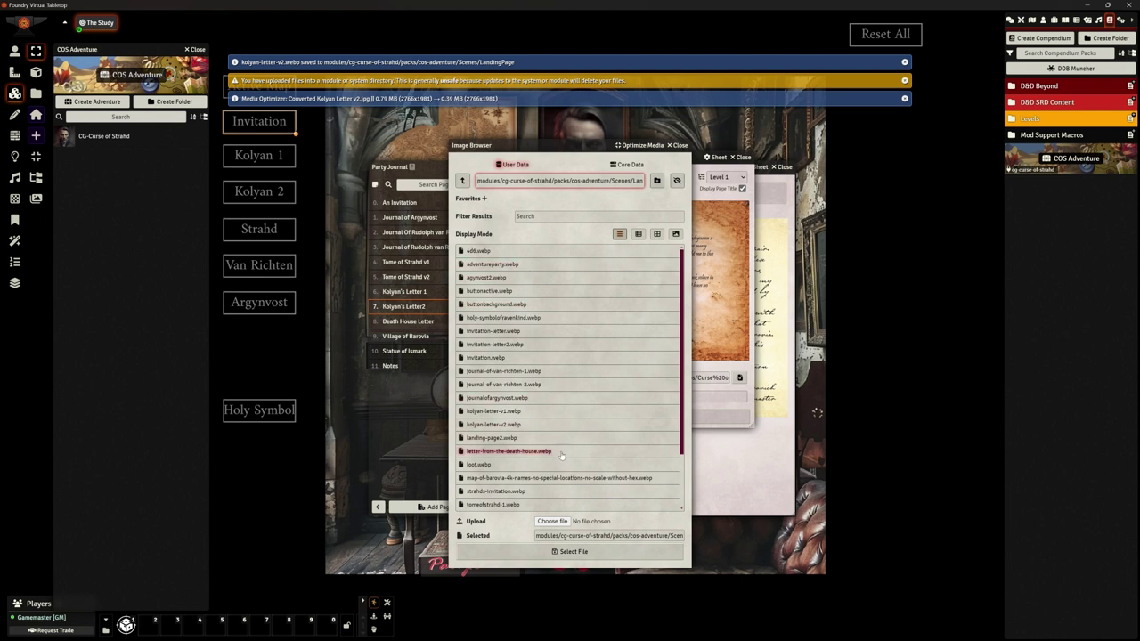
- Upload Letter from the Death House.png from the Death House folder to LandingPage and save it as the Death House Letter page's image source
click(573, 551)
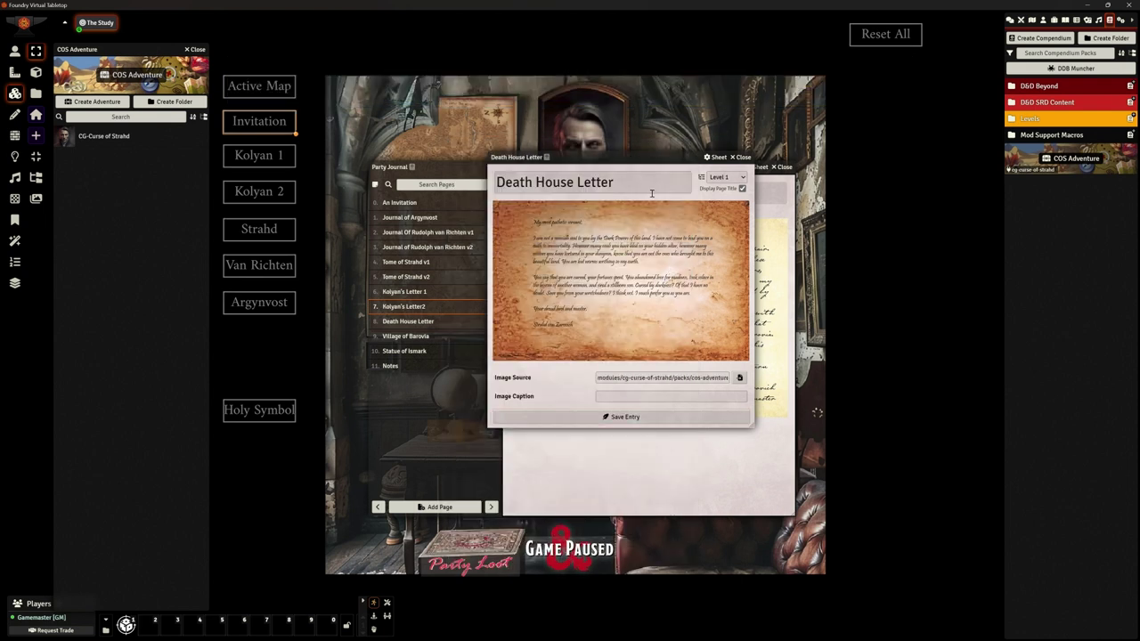
click(739, 377)
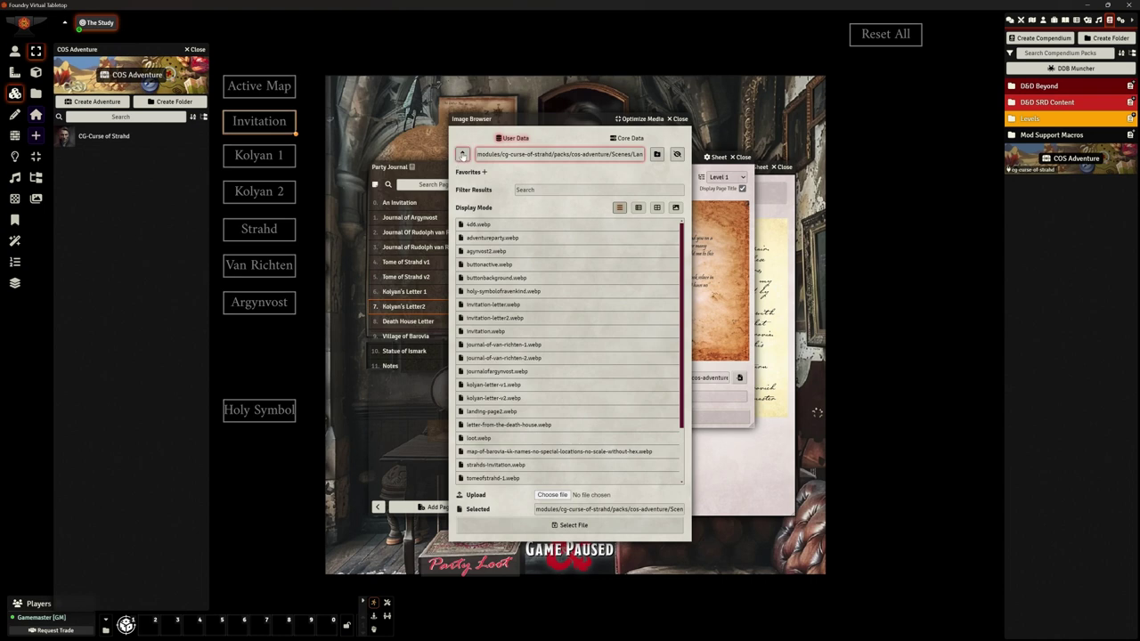
click(552, 494)
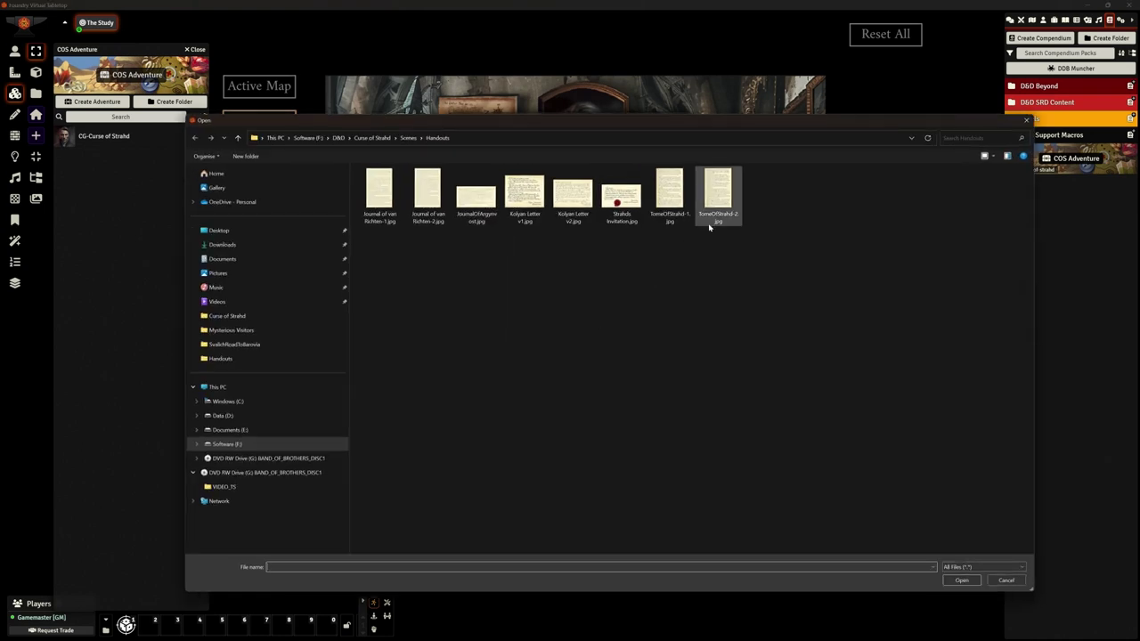
click(408, 137)
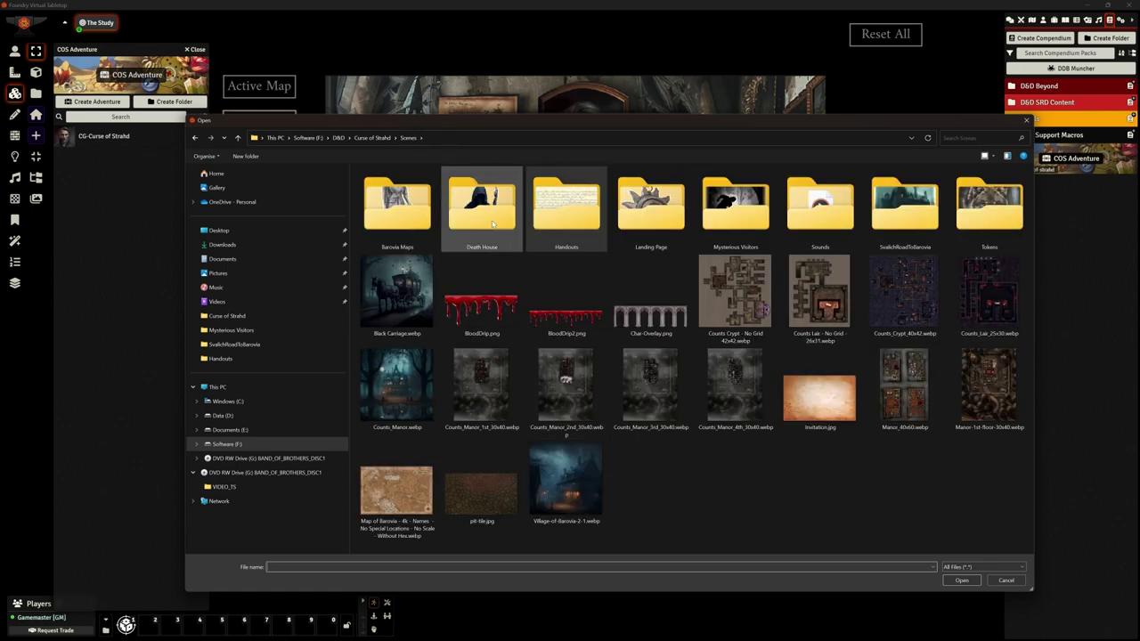
double_click(482, 203)
click(572, 267)
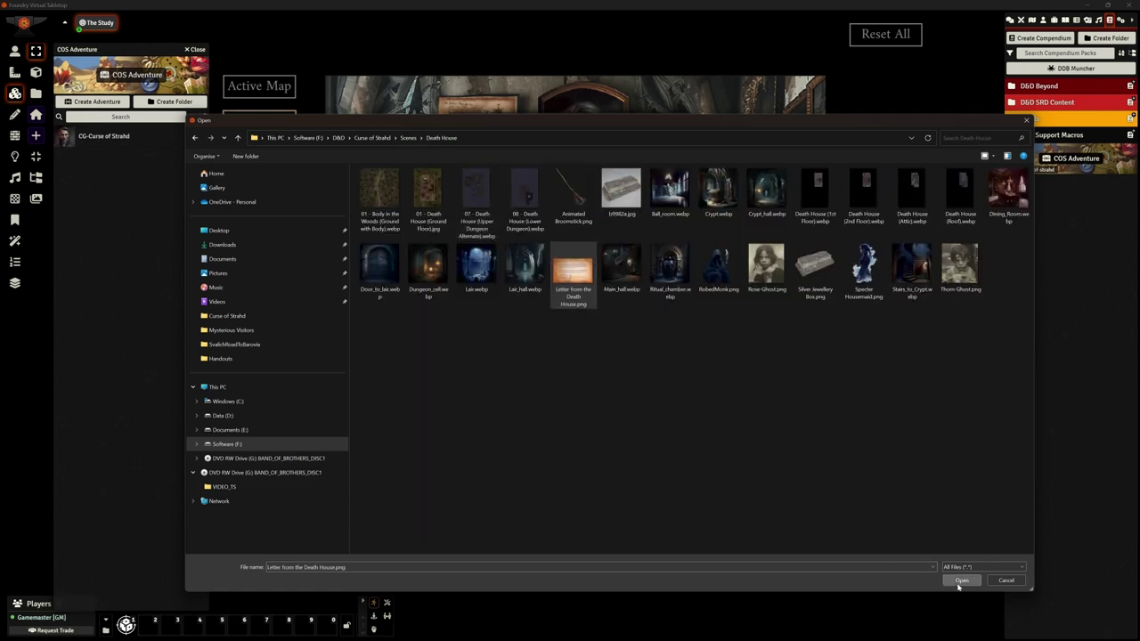
click(961, 580)
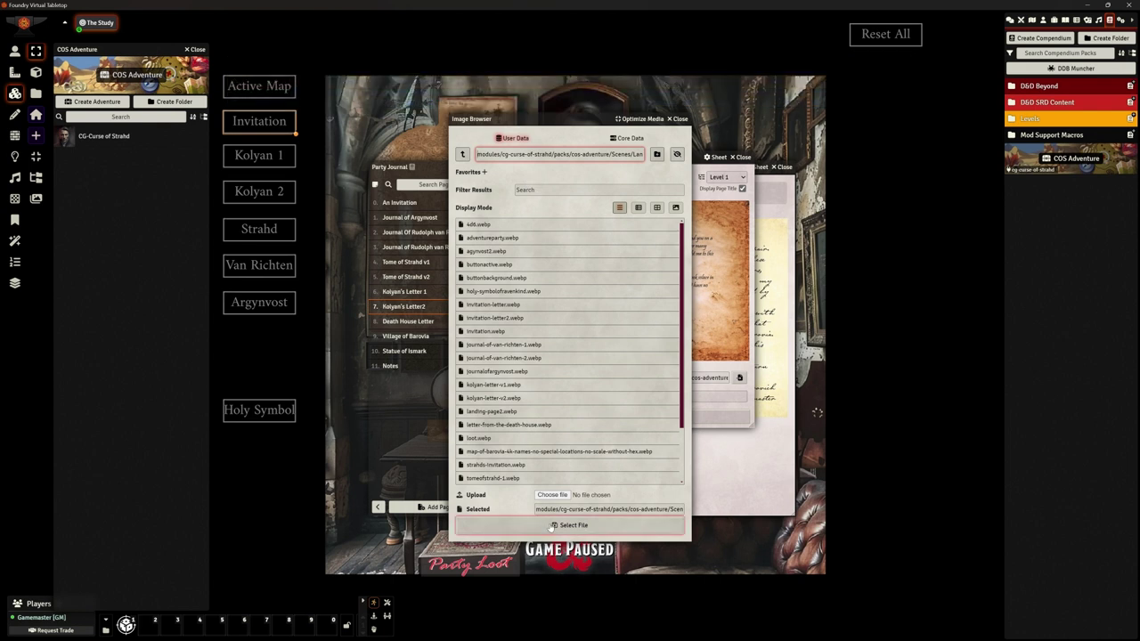
click(553, 526)
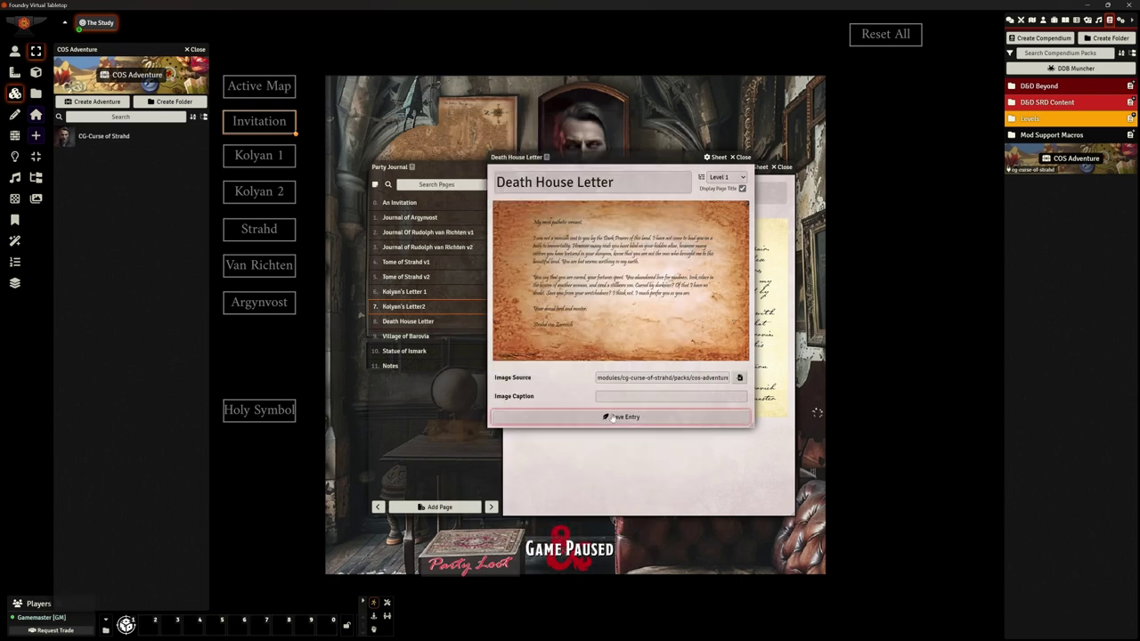
click(742, 157)
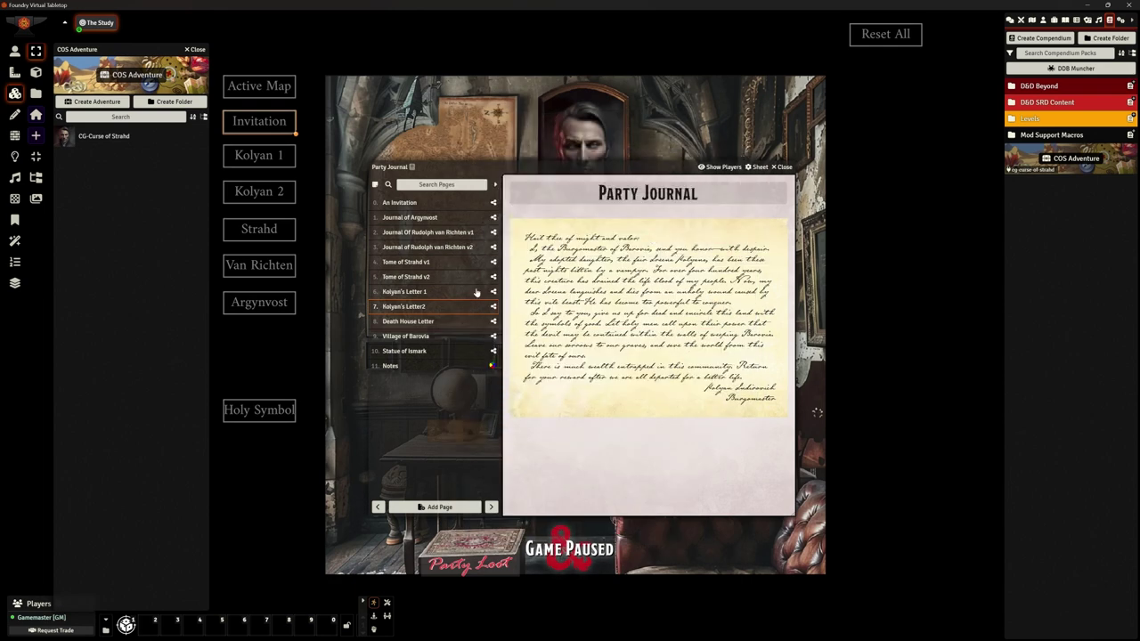
- Check the Death House Letter, Village of Barovia and Statue of Ismark pages, and close the Party Journal and COS Adventure compendium
click(414, 320)
click(409, 306)
click(410, 321)
click(407, 337)
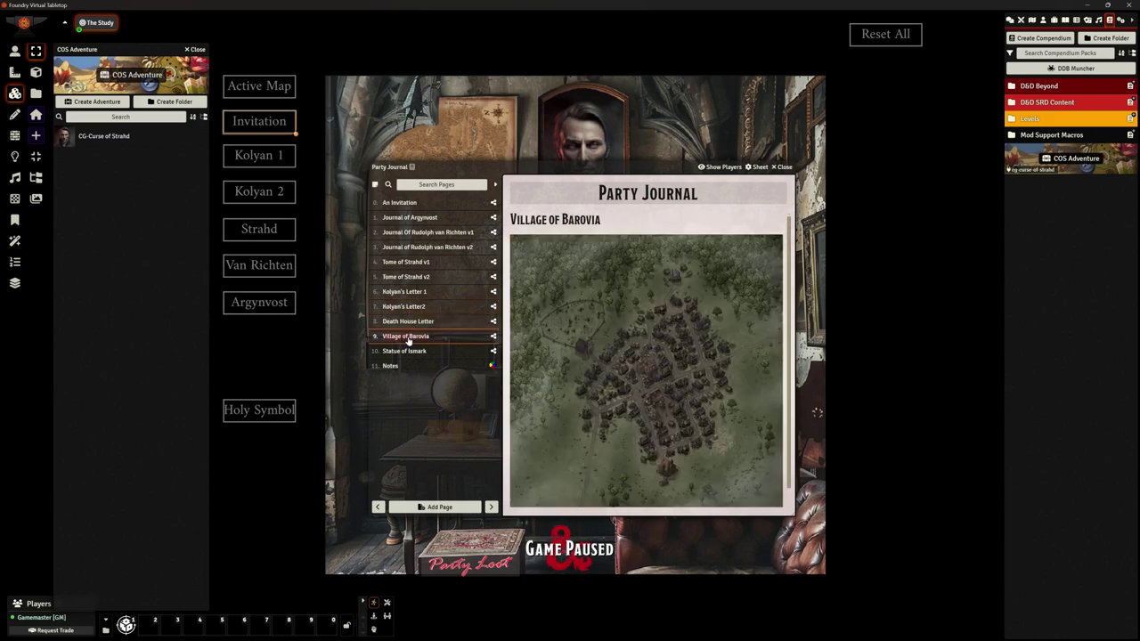
mouse_move(616, 333)
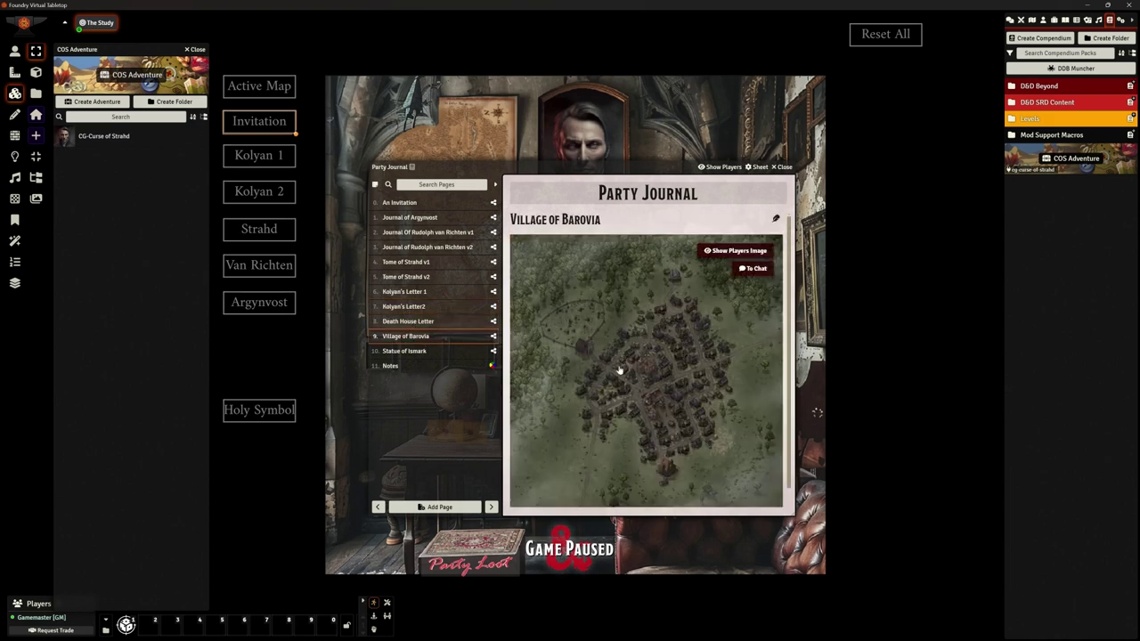
click(400, 352)
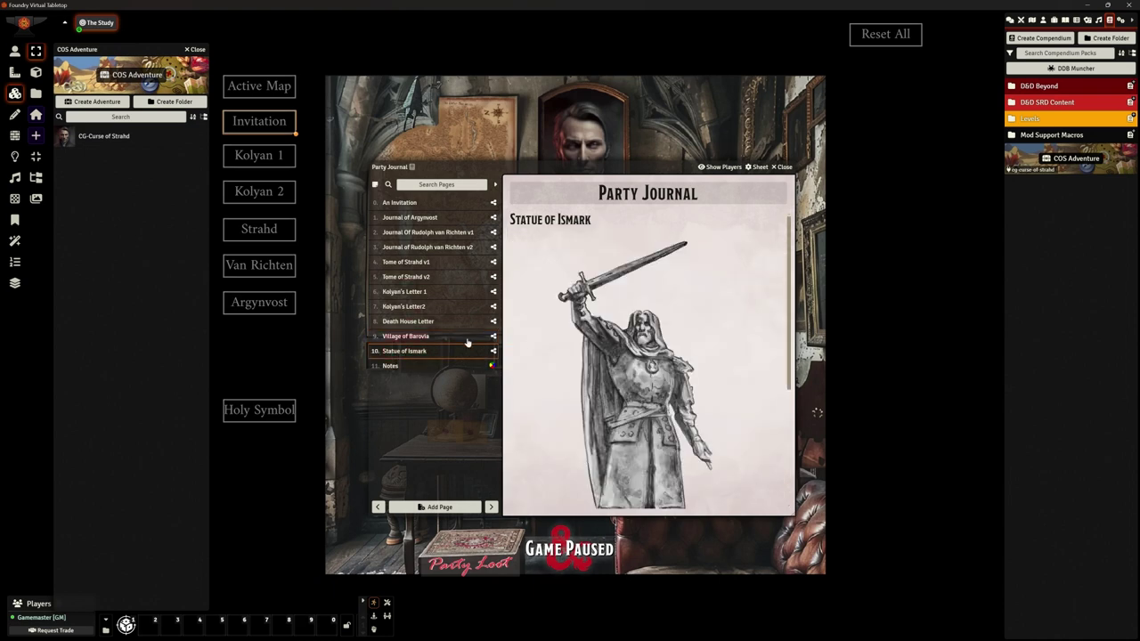
click(427, 339)
mouse_move(702, 327)
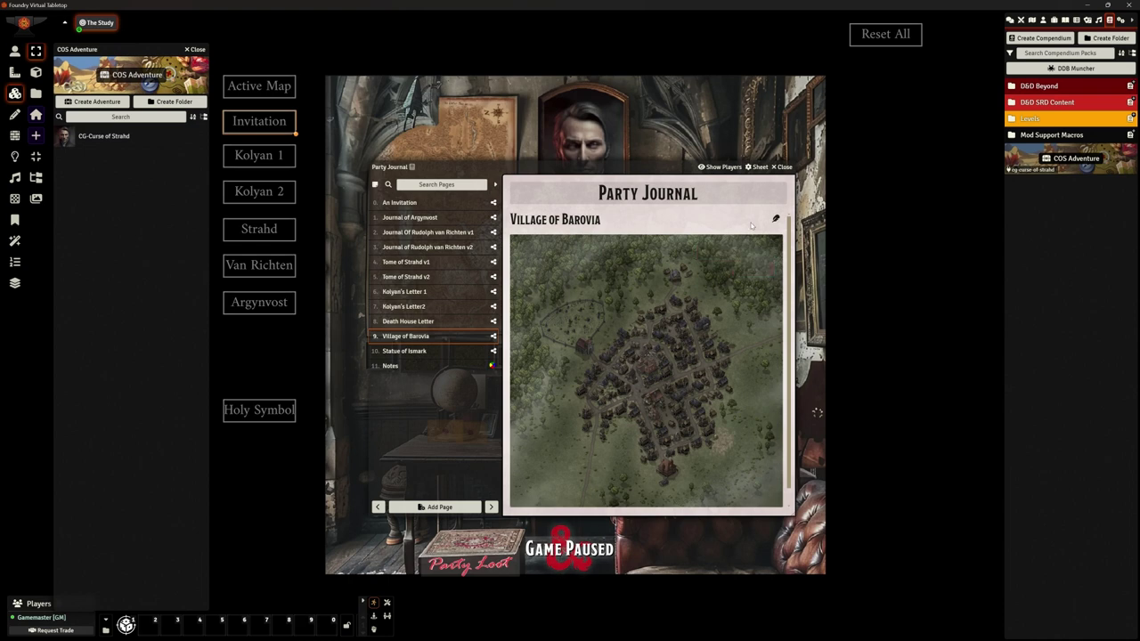
click(782, 168)
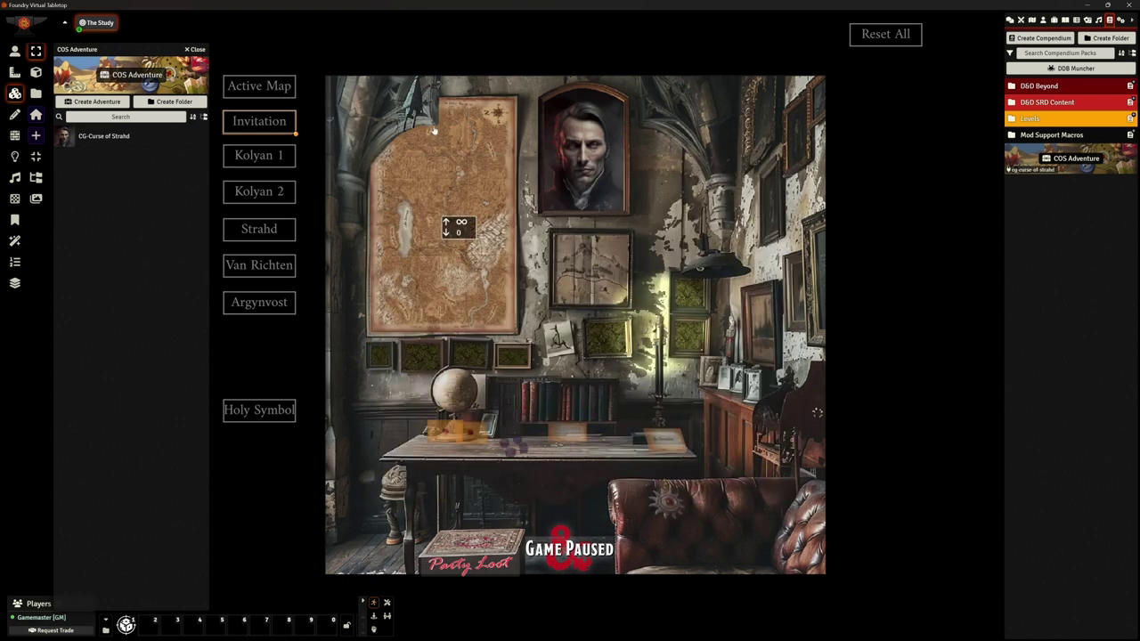
click(197, 50)
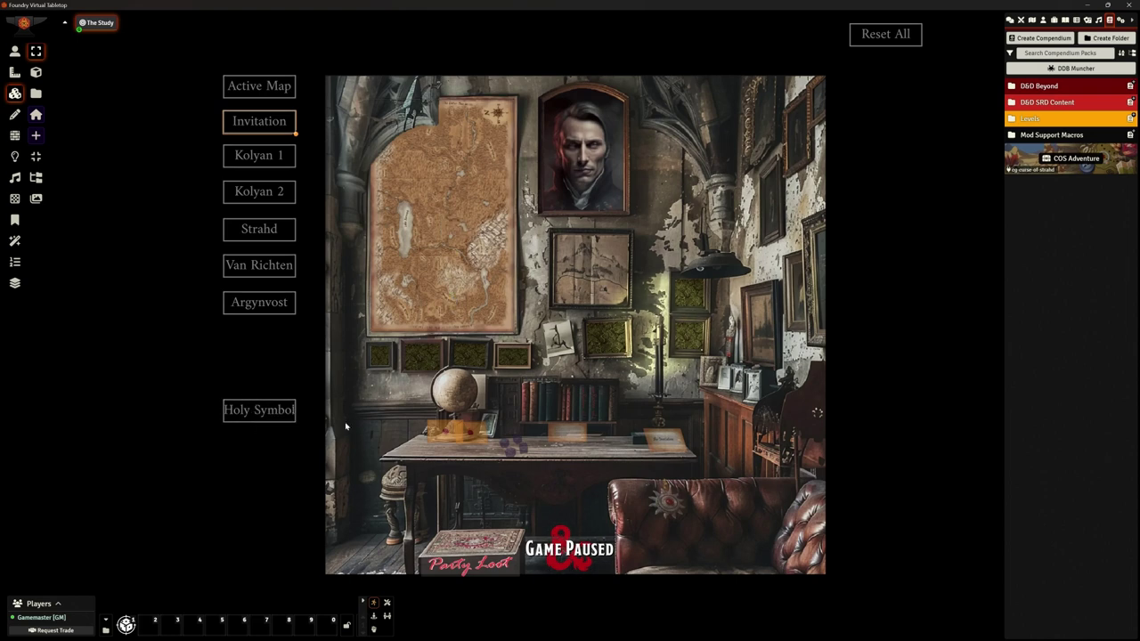
- Open the settings of the holy symbol tile on the leather couch and read through its full image path
double_click(660, 505)
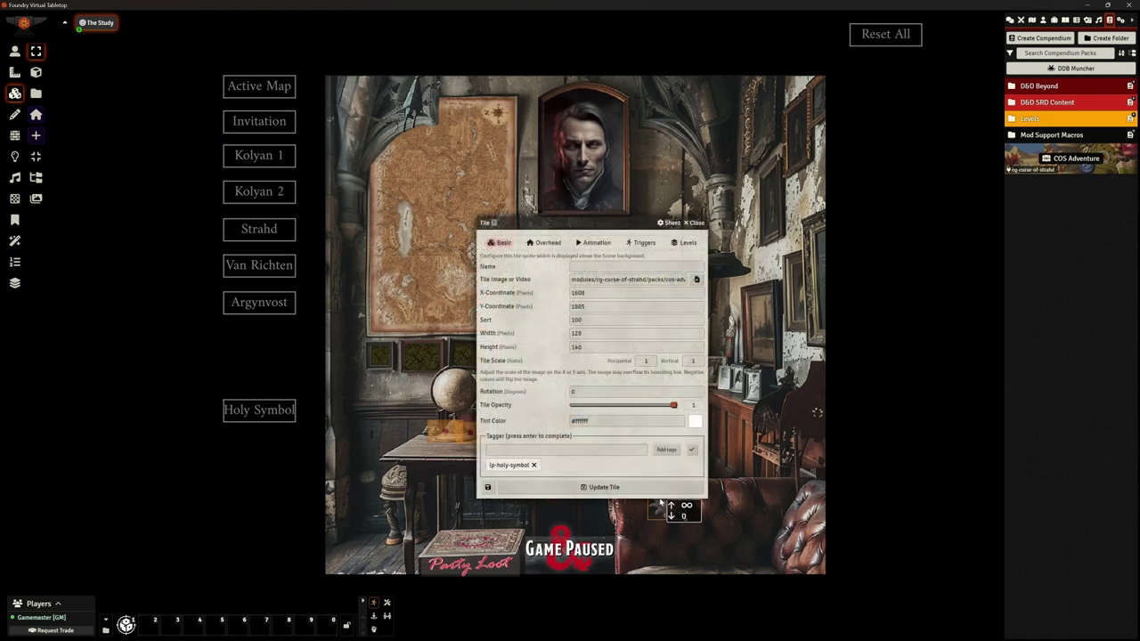
drag(601, 220, 567, 167)
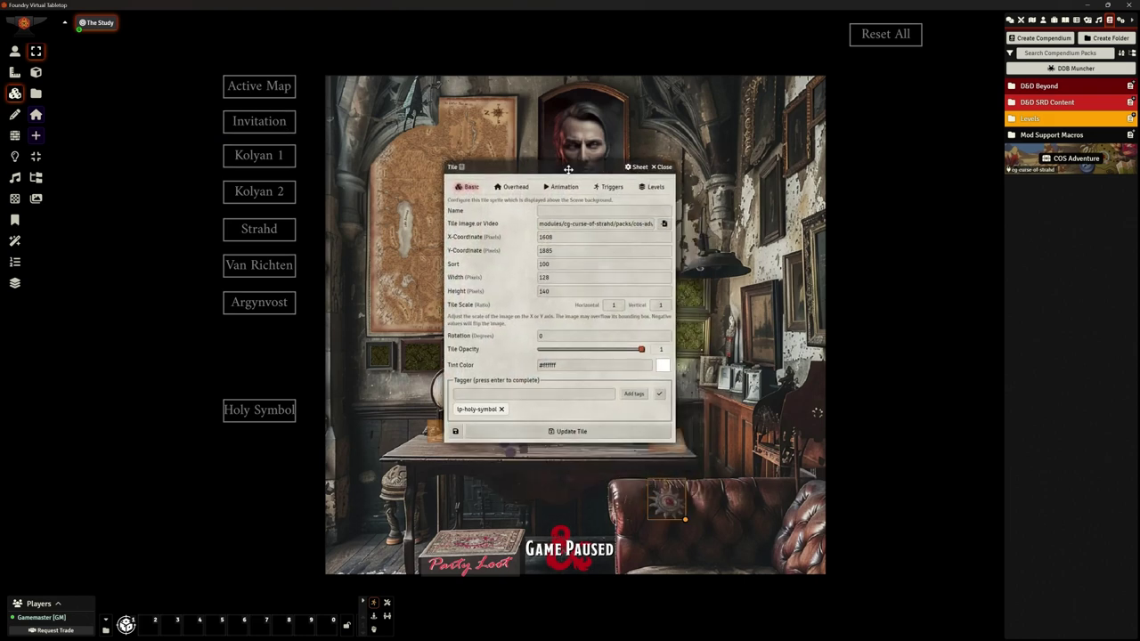
click(603, 224)
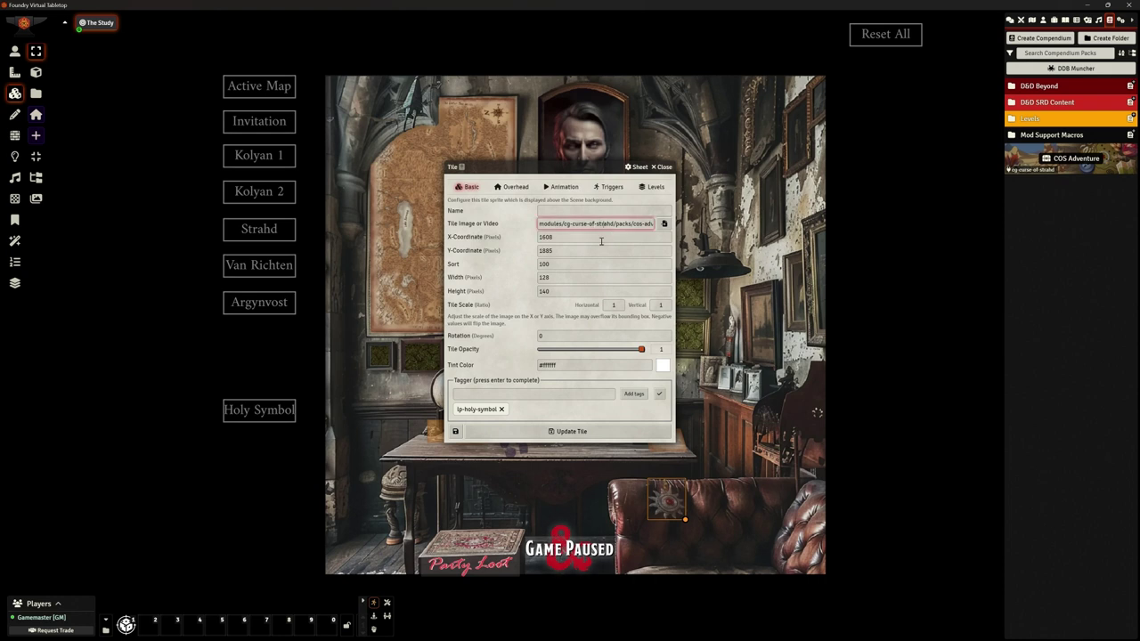
key(Right)
key(Right)
key(Right)
key(Right)
key(Right)
key(Right)
key(Right)
key(Right)
key(Right)
key(Right)
key(Right)
key(Right)
key(Right)
key(Right)
key(Right)
key(Right)
key(Right)
key(Right)
key(Right)
key(Right)
key(Right)
key(Right)
key(Right)
key(Right)
key(Right)
key(Right)
key(Right)
key(Right)
key(Right)
key(Right)
key(Right)
key(Right)
key(Right)
key(Right)
key(Right)
key(Right)
key(Right)
key(Right)
key(Right)
key(Right)
- Inspect the holy symbol tile's lp-holy-symbol tag and its trigger setup, and close the tile settings without updating
click(465, 408)
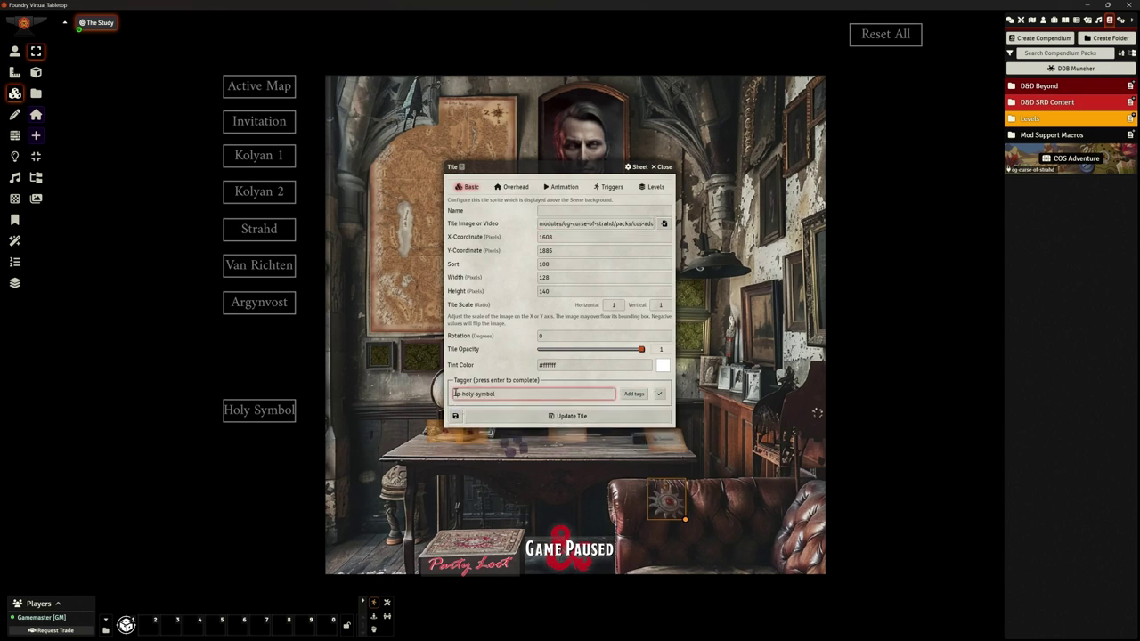
drag(511, 395, 451, 397)
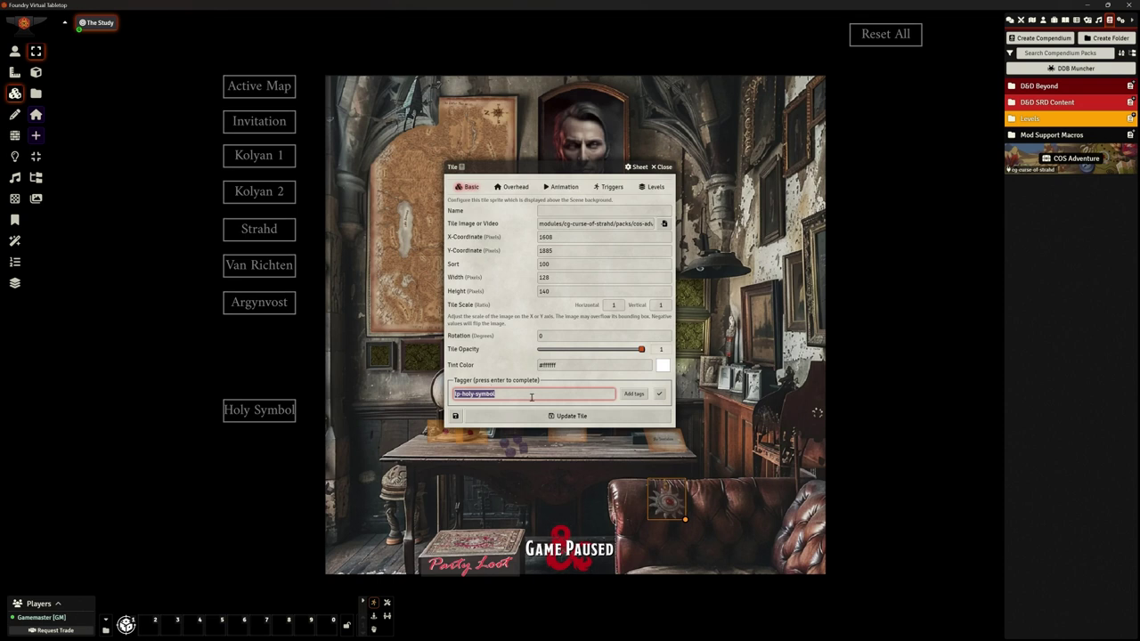
click(633, 394)
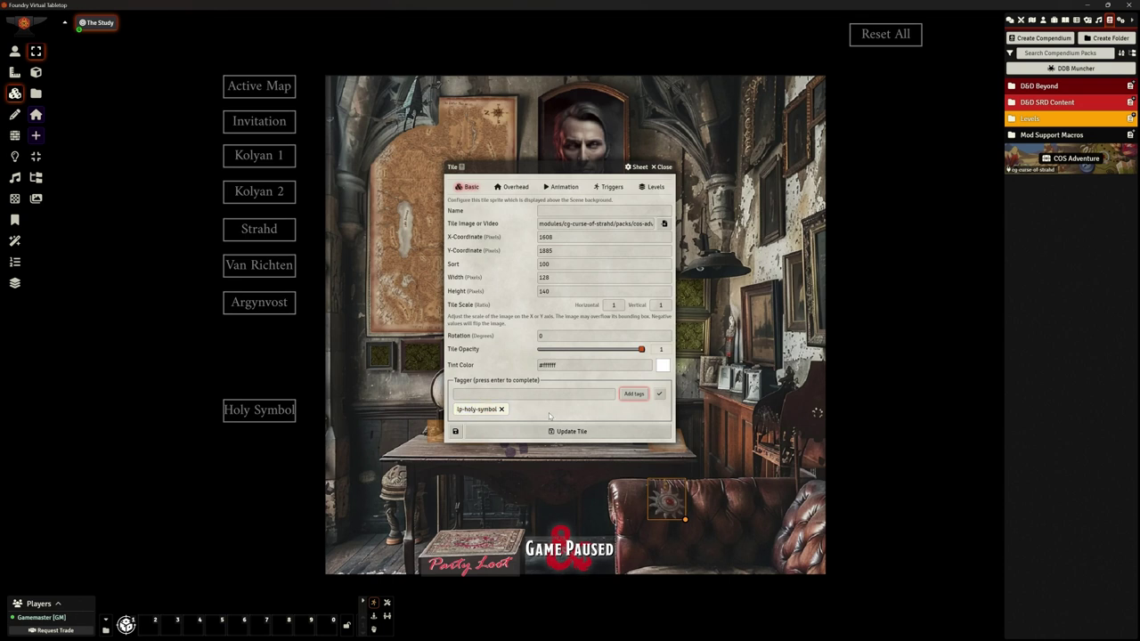
click(610, 187)
click(561, 204)
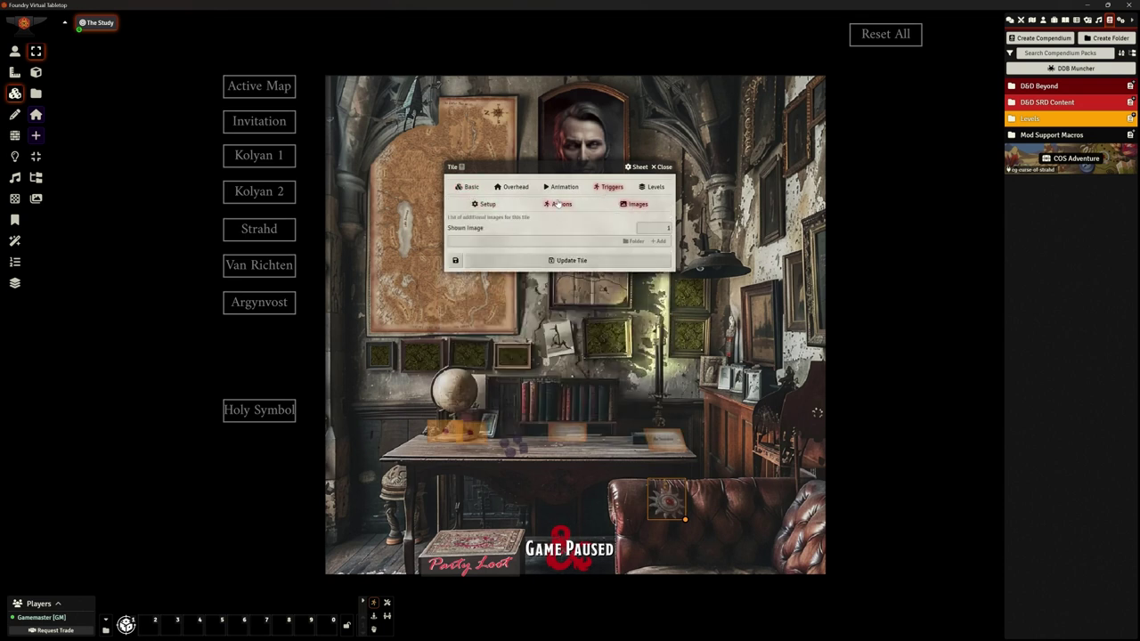
click(488, 205)
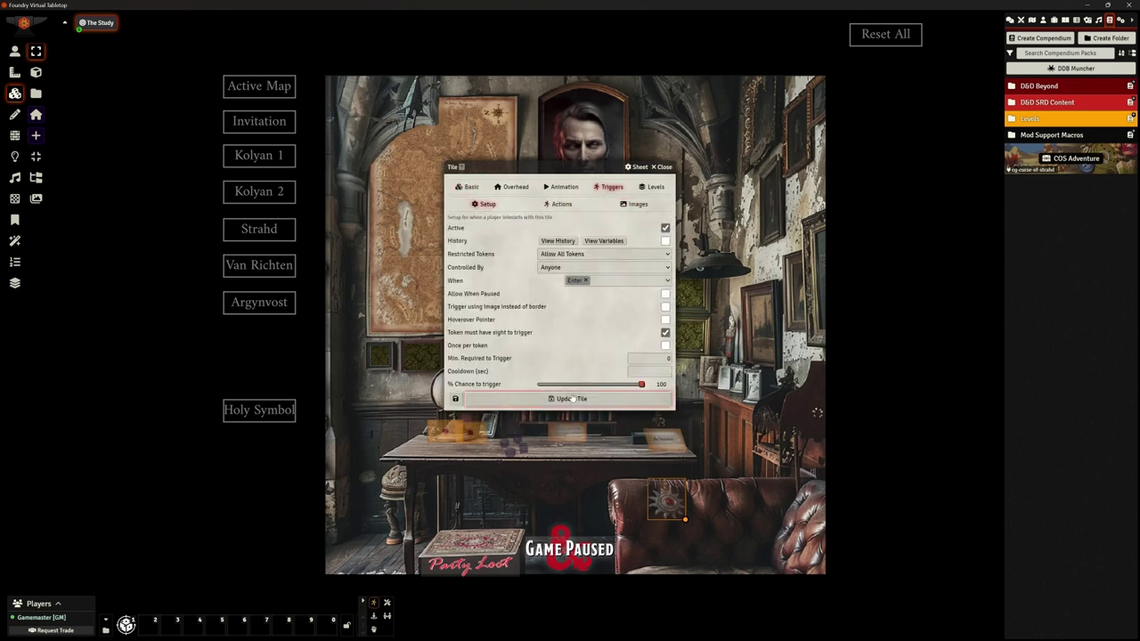
key(Escape)
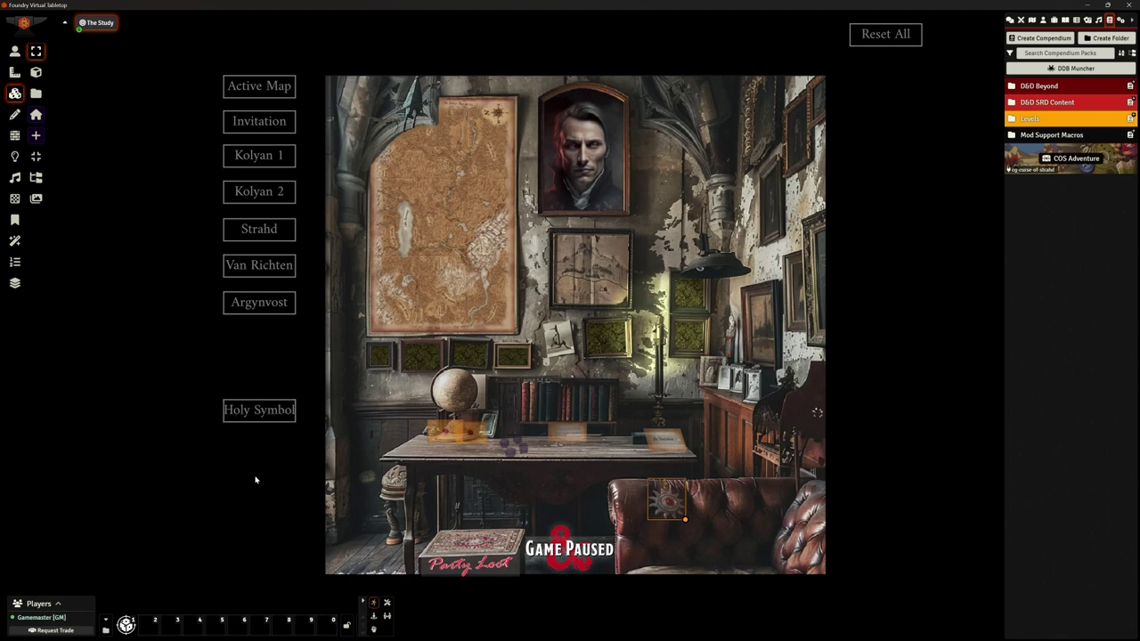
- Open the Holy Symbol button tile and review its image path, tag, trigger setup and additional trigger images
double_click(248, 415)
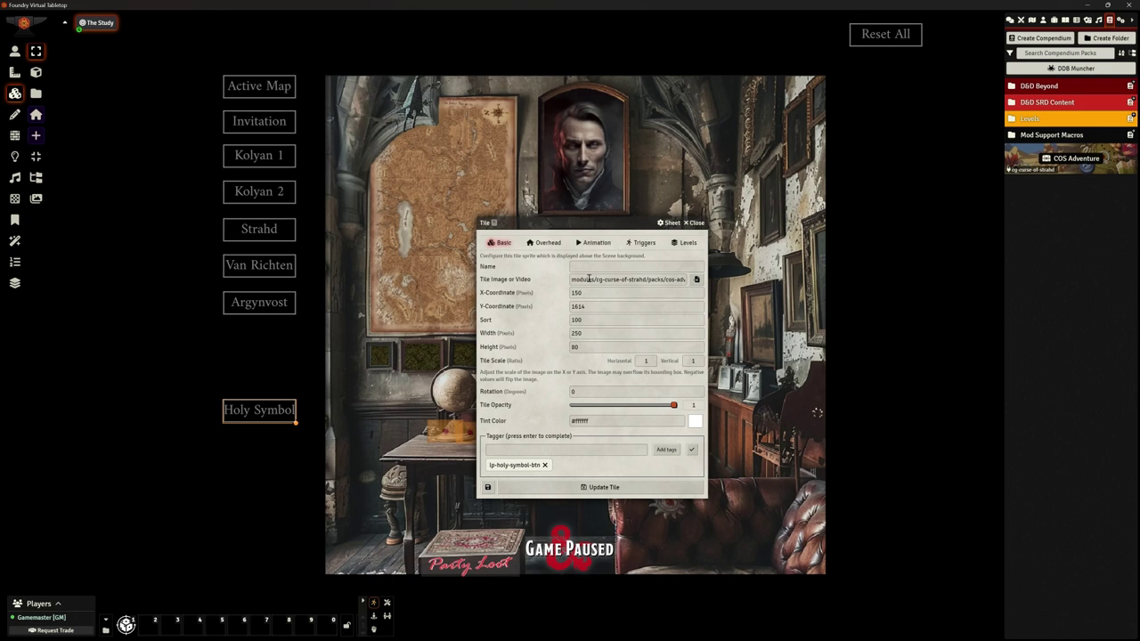
drag(587, 279, 737, 283)
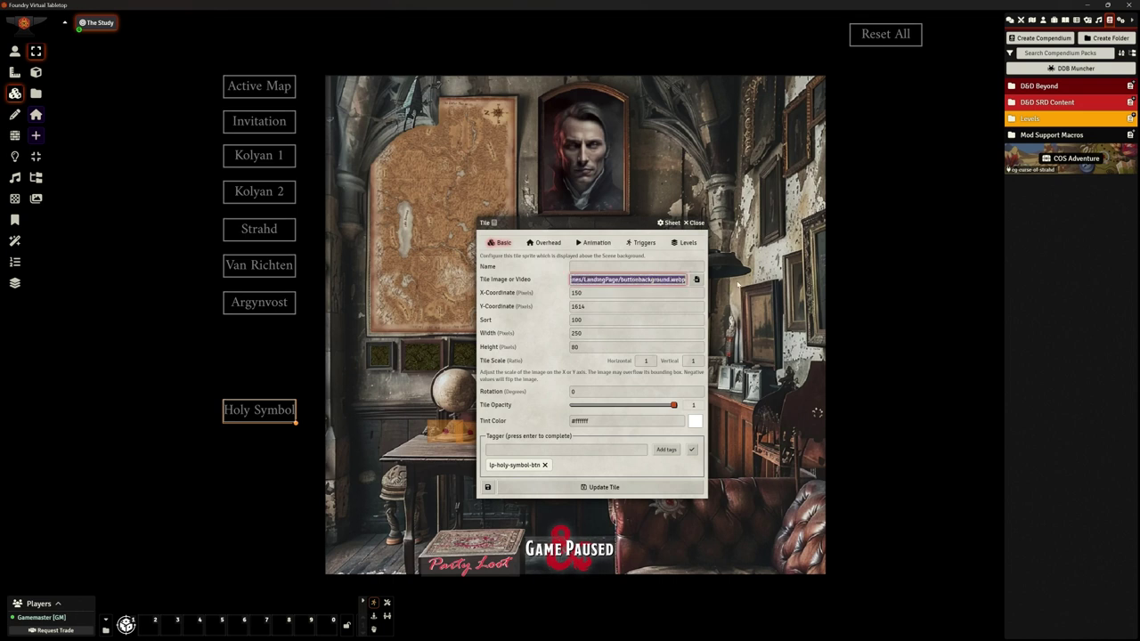
click(555, 282)
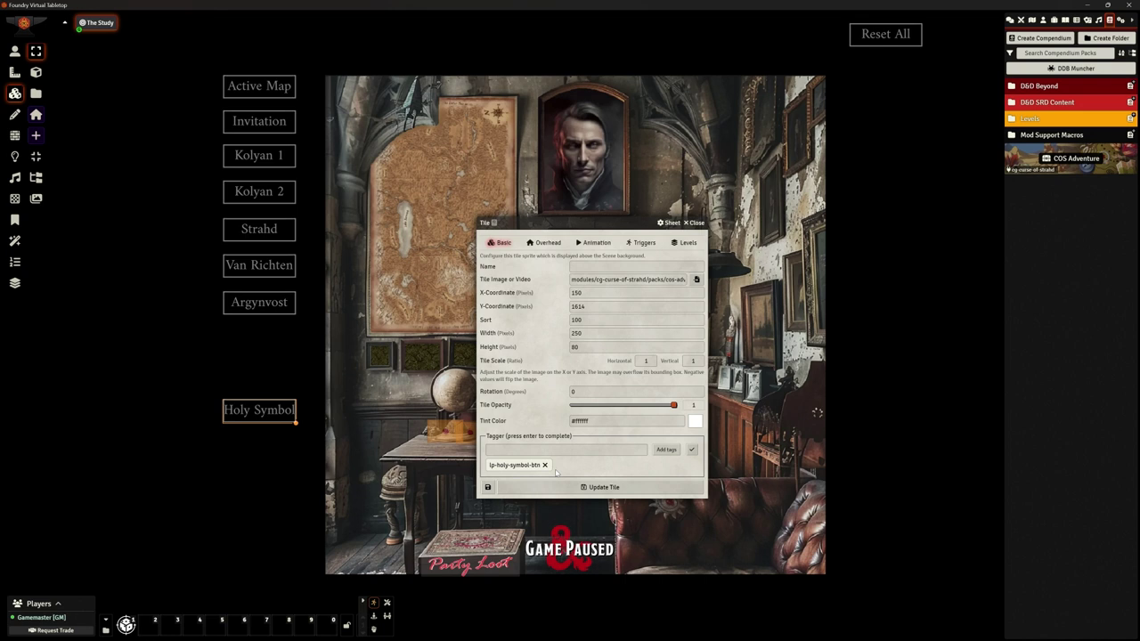
click(643, 243)
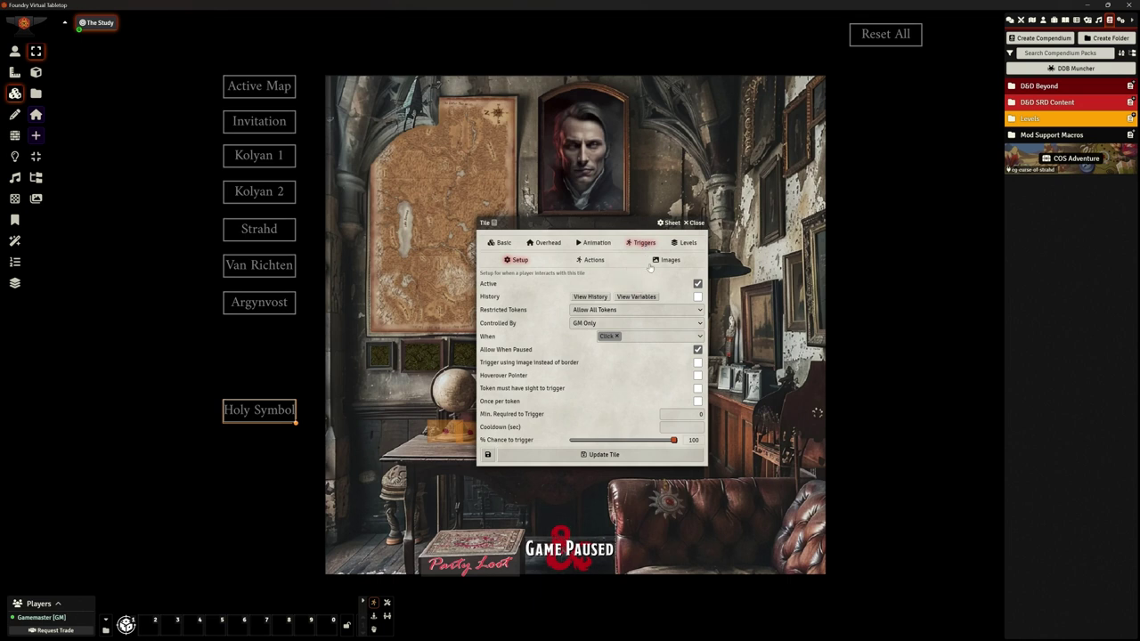
click(666, 260)
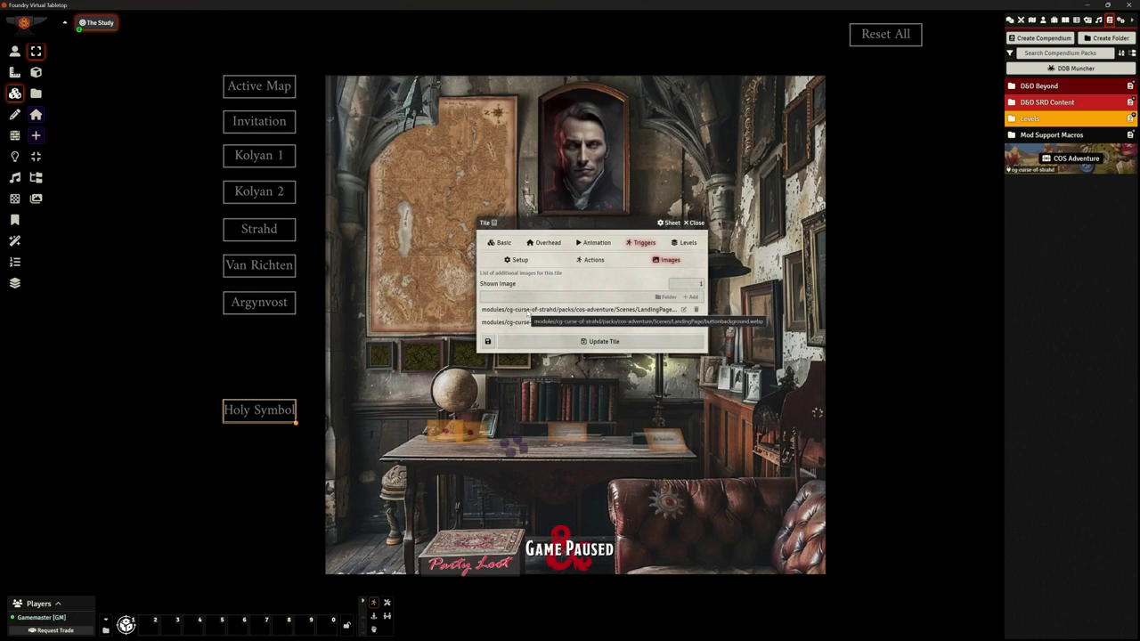
mouse_move(265, 419)
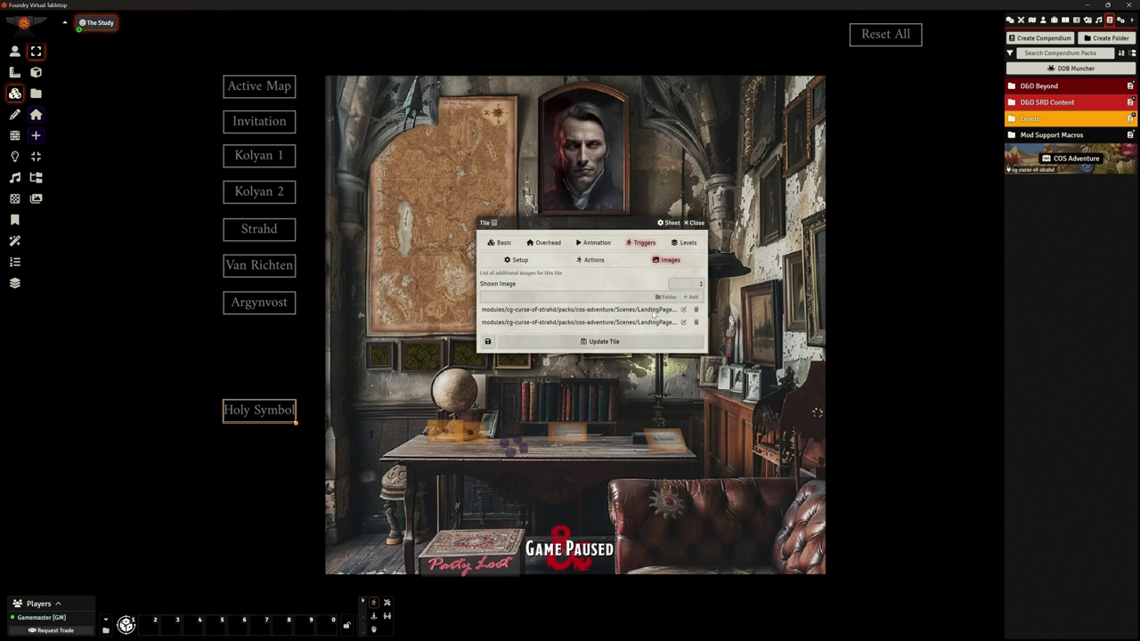
- Open the Holy Symbol button's Show action and replace its target tile ID with the tag name lp-holy-symbol
click(593, 260)
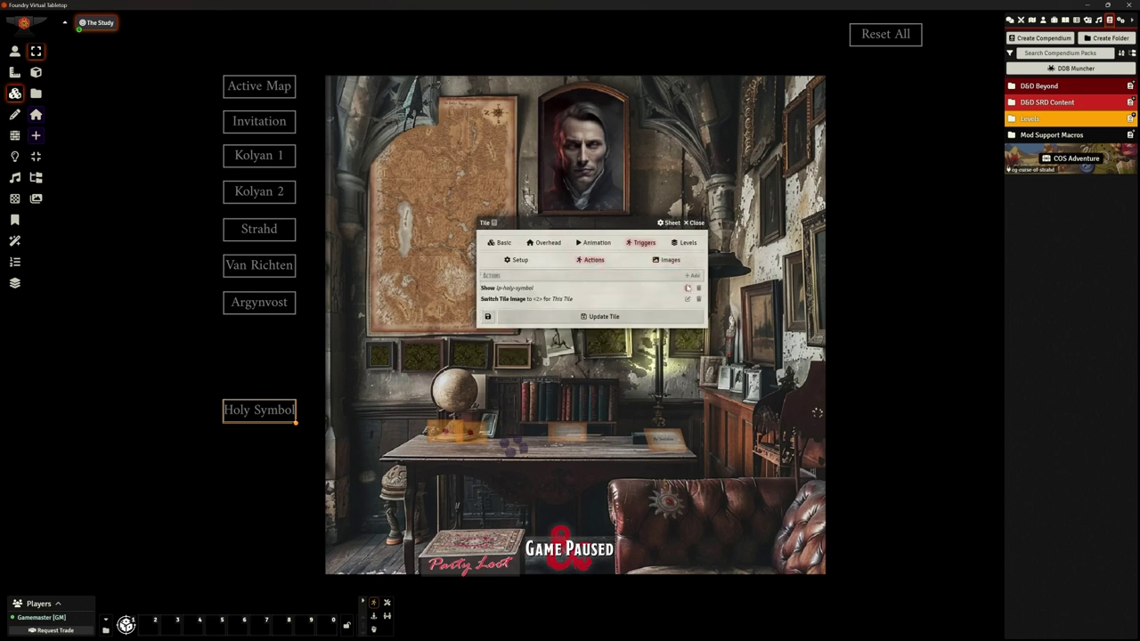
click(688, 288)
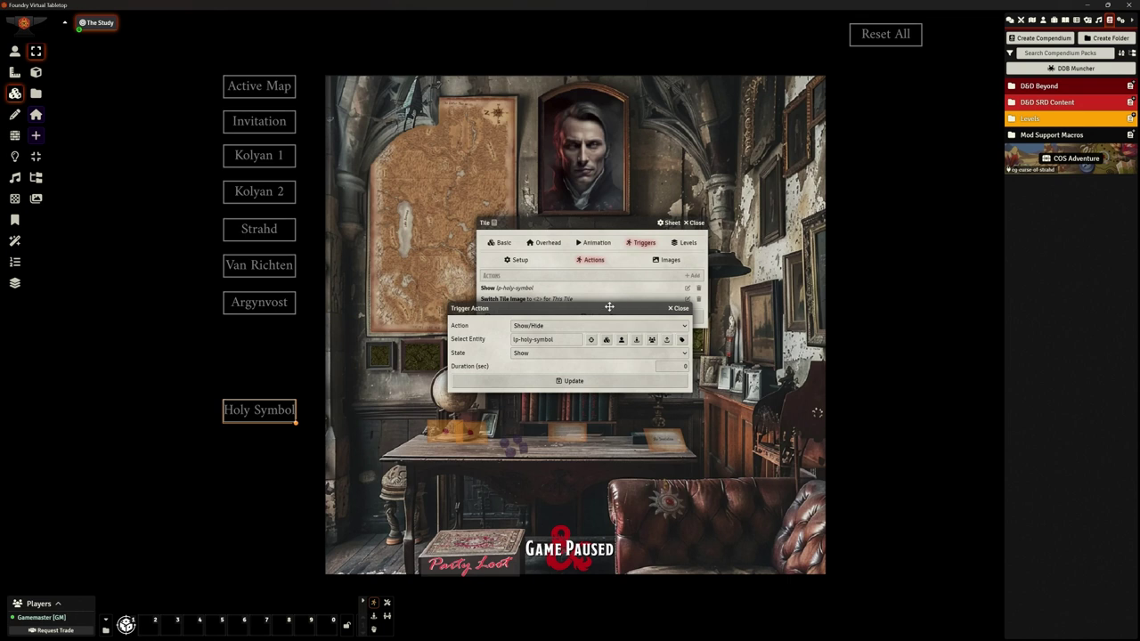
drag(609, 307, 603, 205)
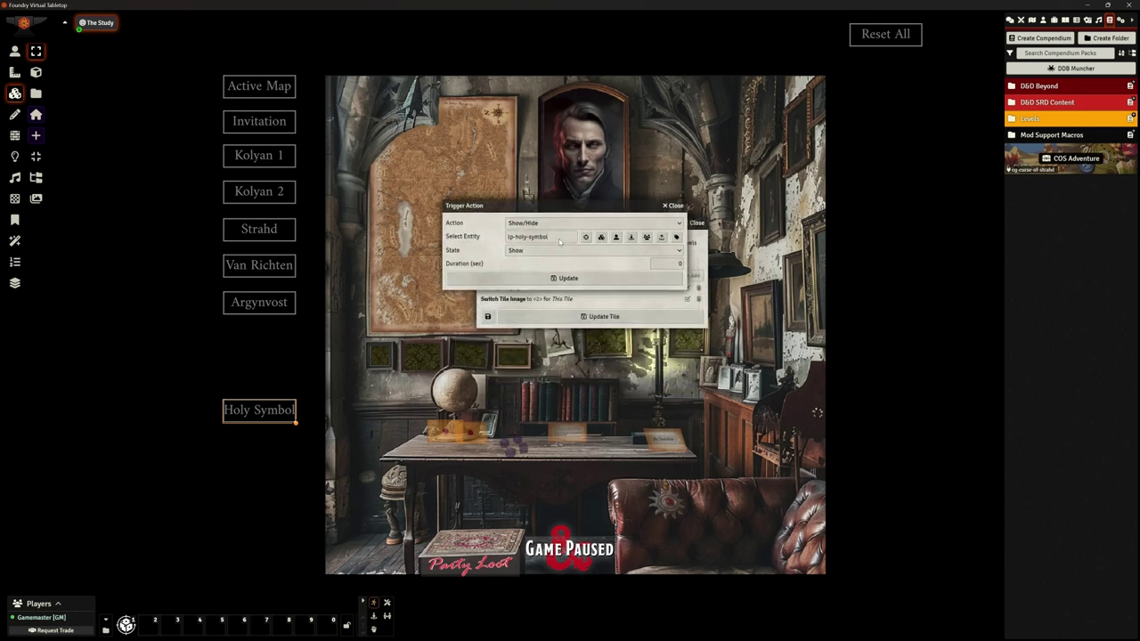
click(676, 237)
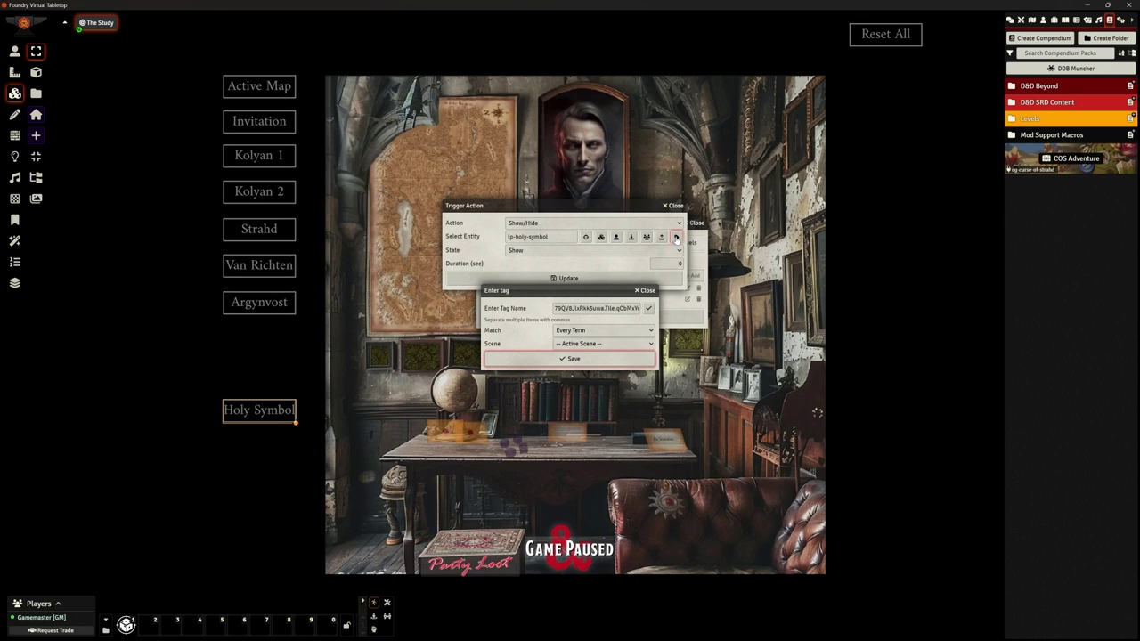
drag(554, 308, 659, 310)
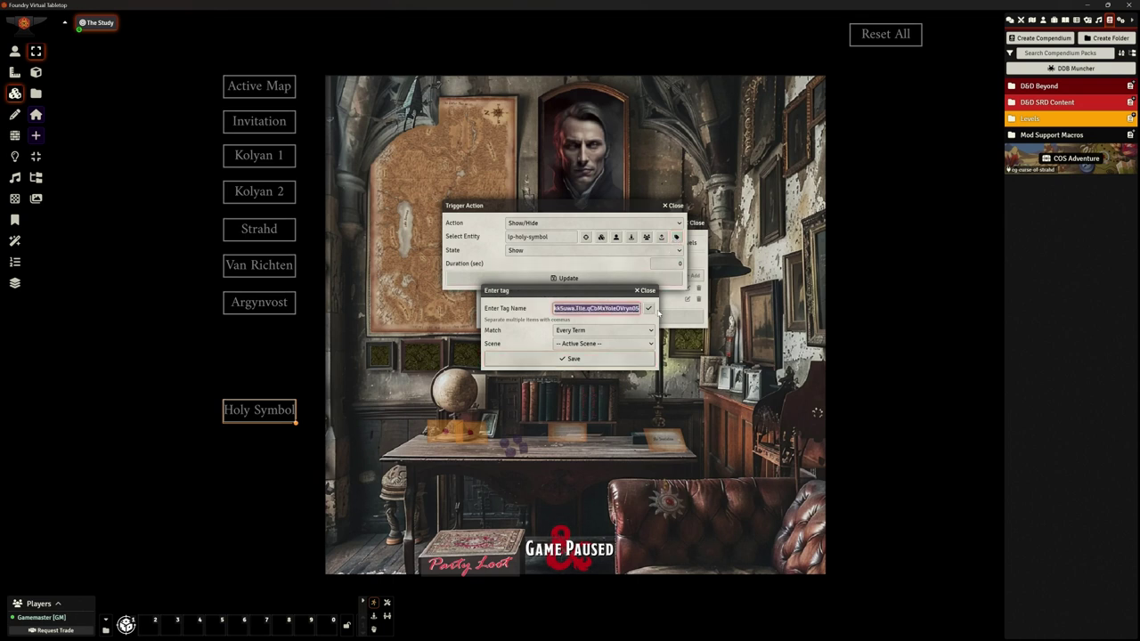
key(BackSpace)
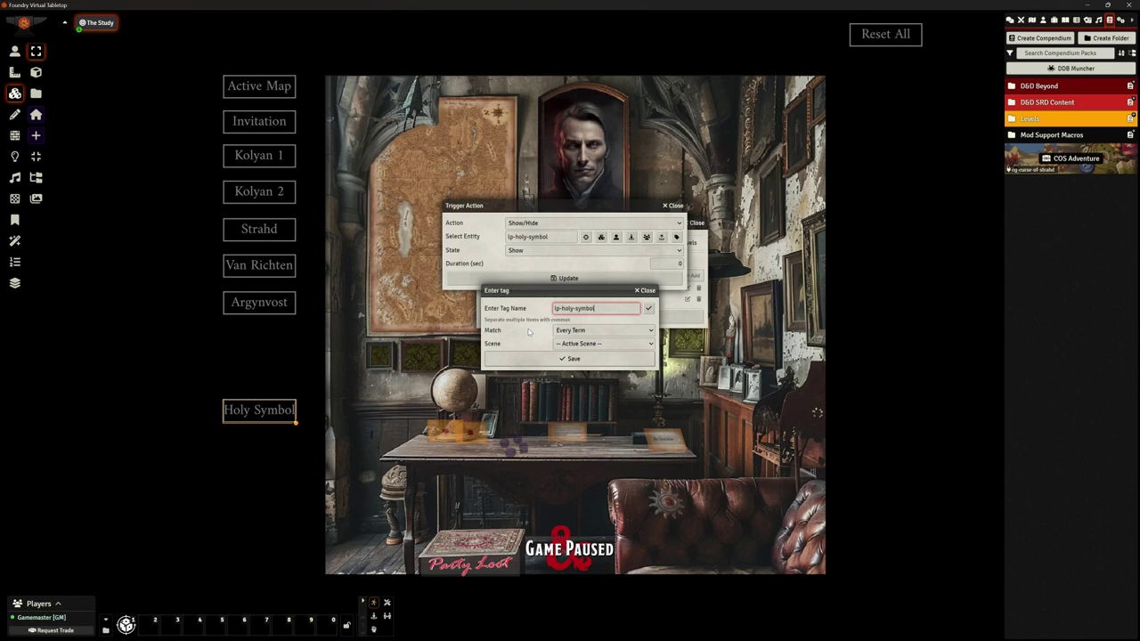
- Review the tag's match and scene options, trying All Scenes and leaving Every Term and Active Scene selected
click(579, 331)
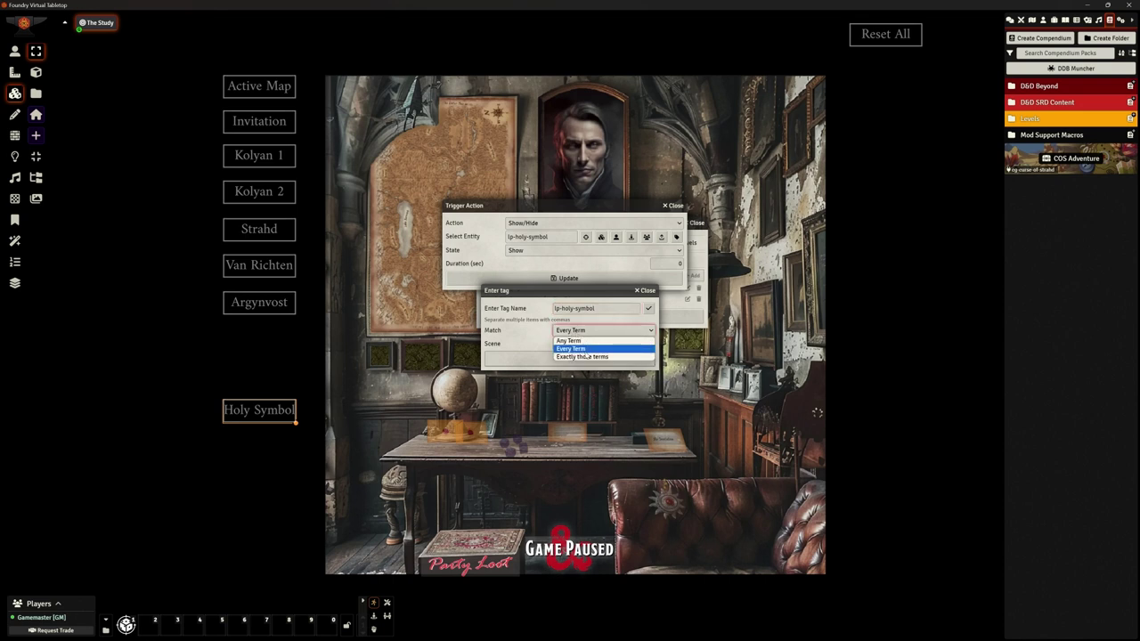
key(Down)
key(Up)
key(Up)
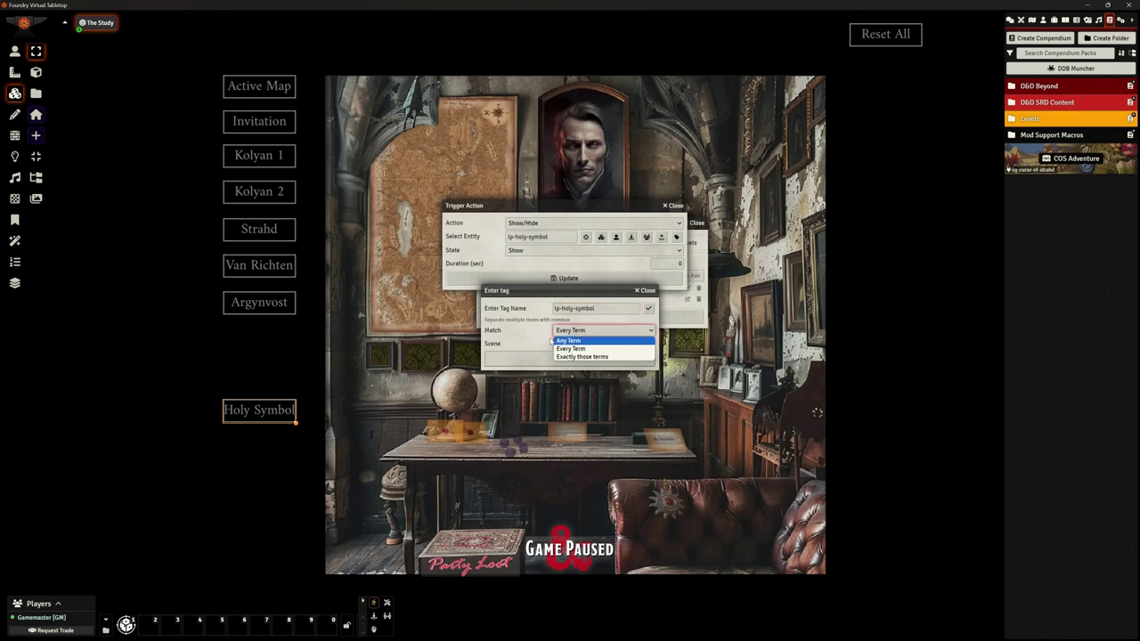
click(538, 338)
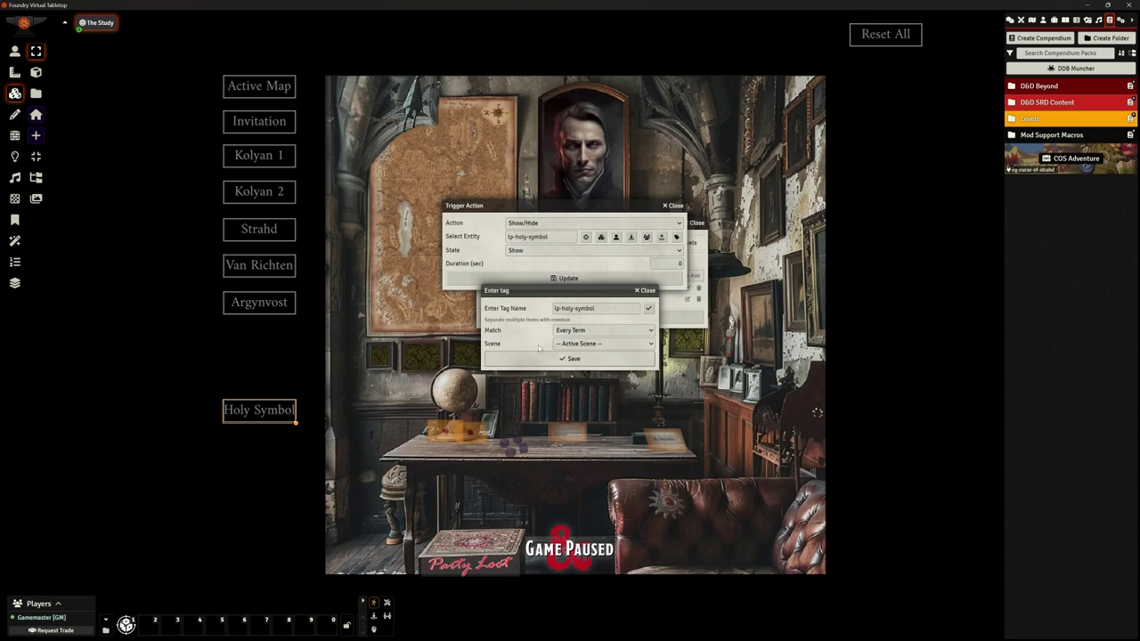
click(564, 344)
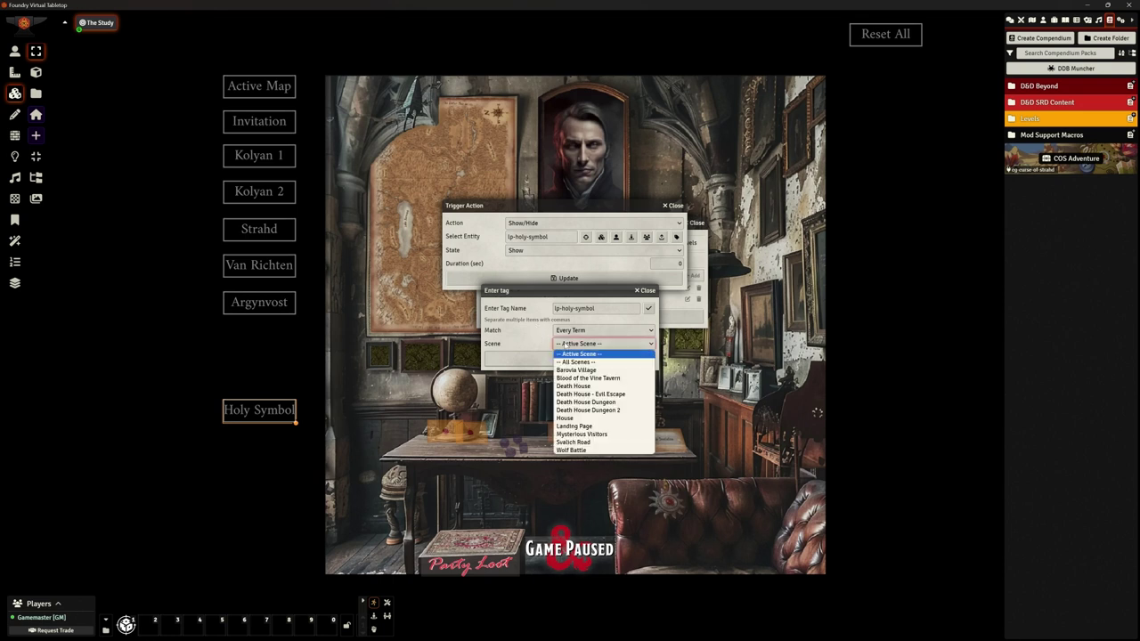
click(559, 357)
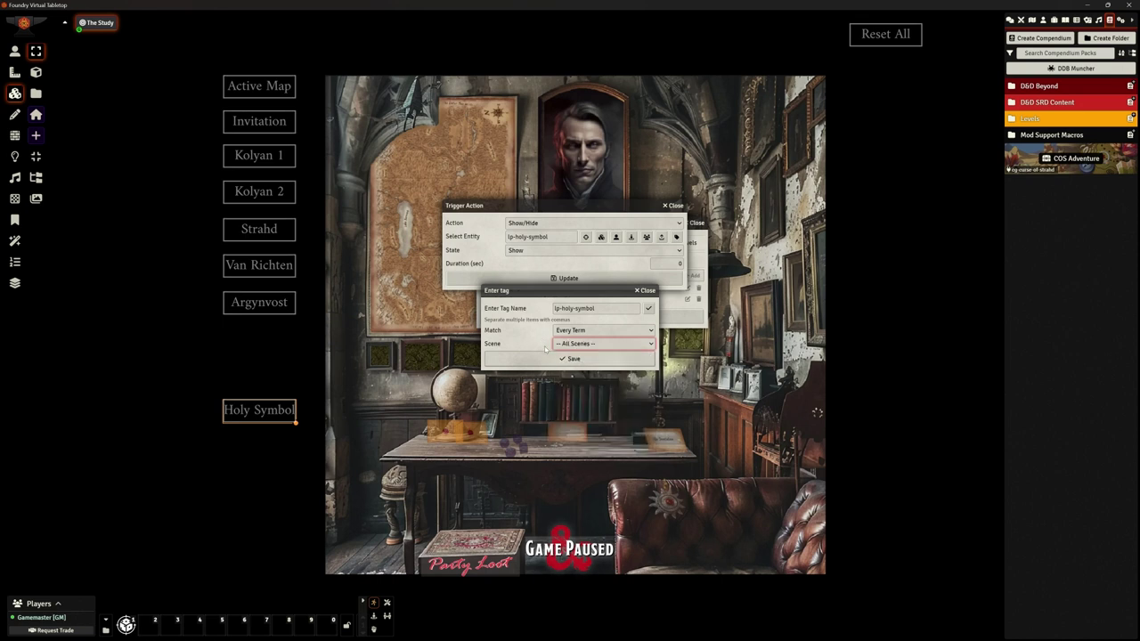
click(572, 345)
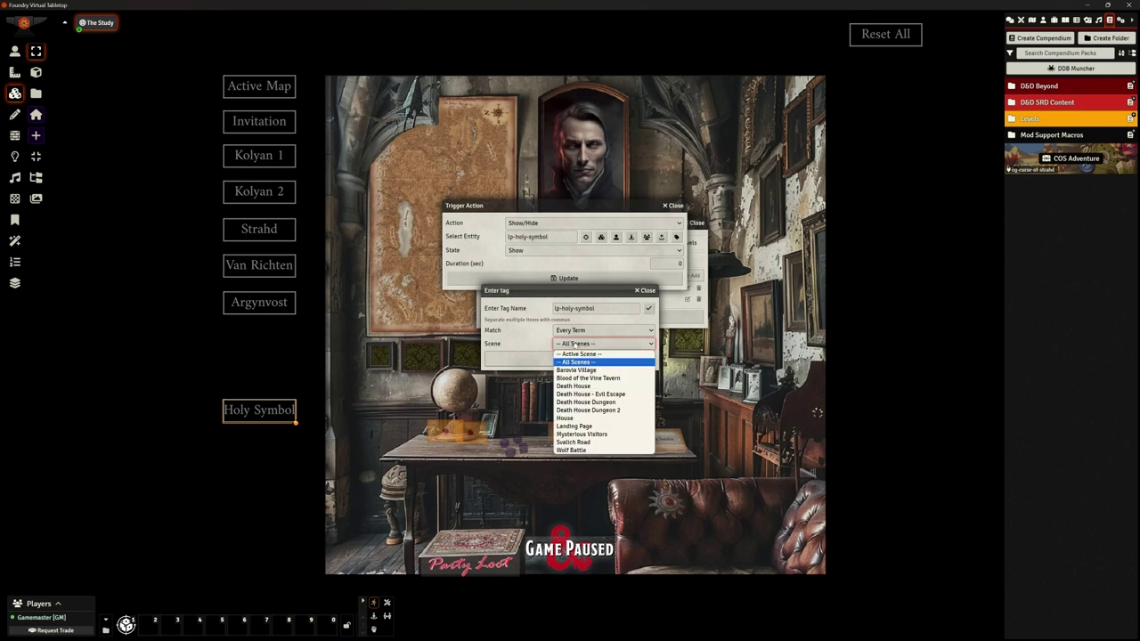
click(549, 361)
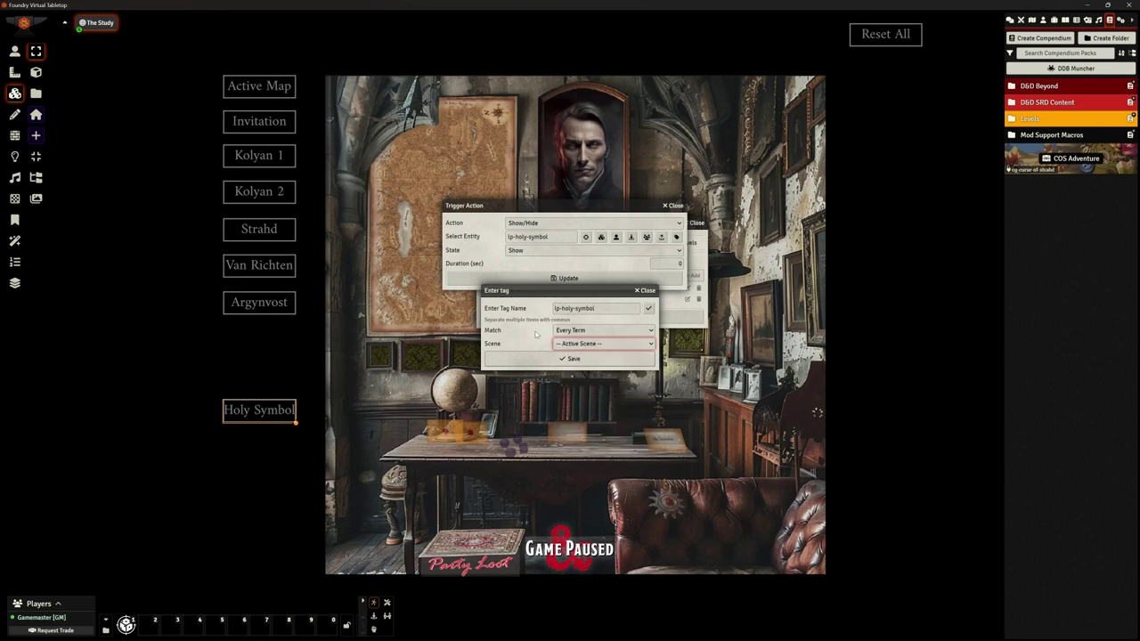
- Save the tag entry, update the Show action and update the Holy Symbol button tile
click(575, 359)
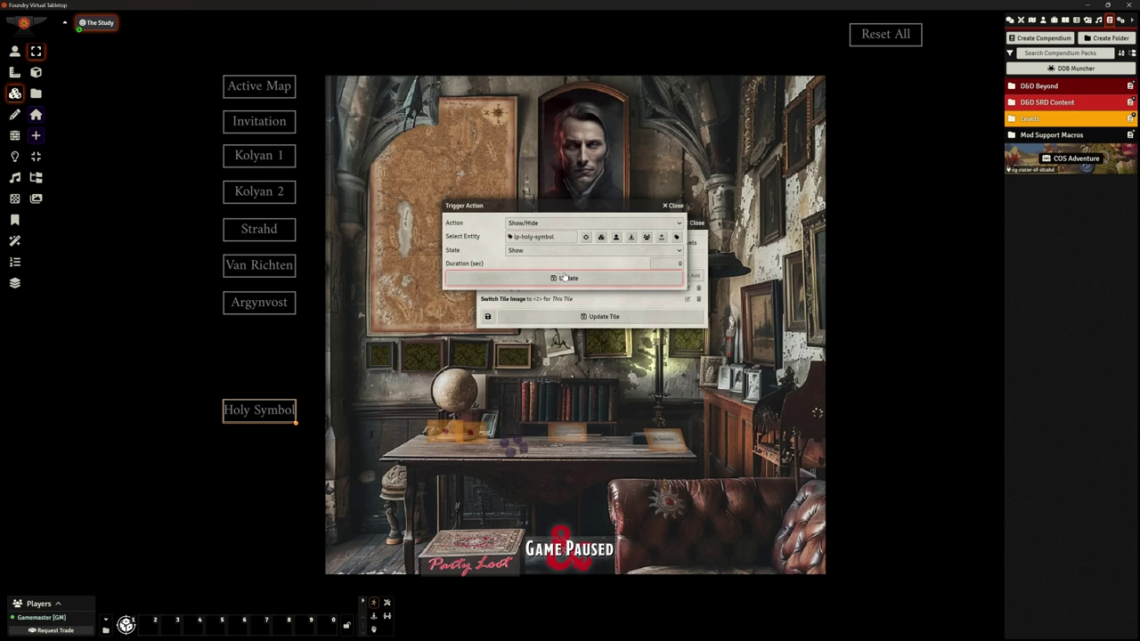
click(564, 278)
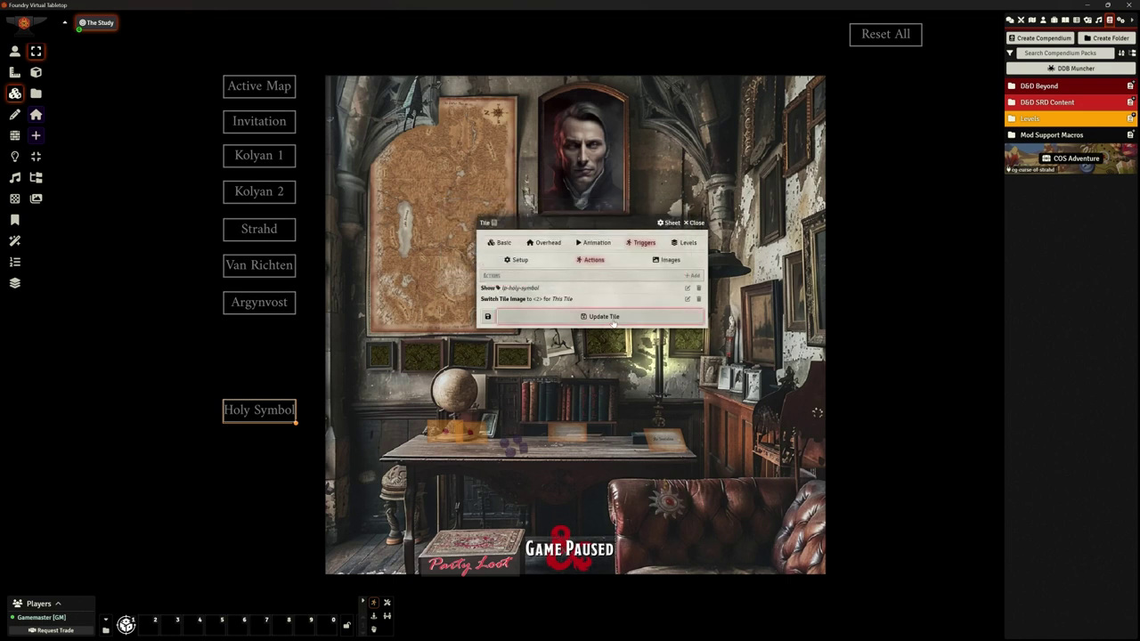
click(612, 318)
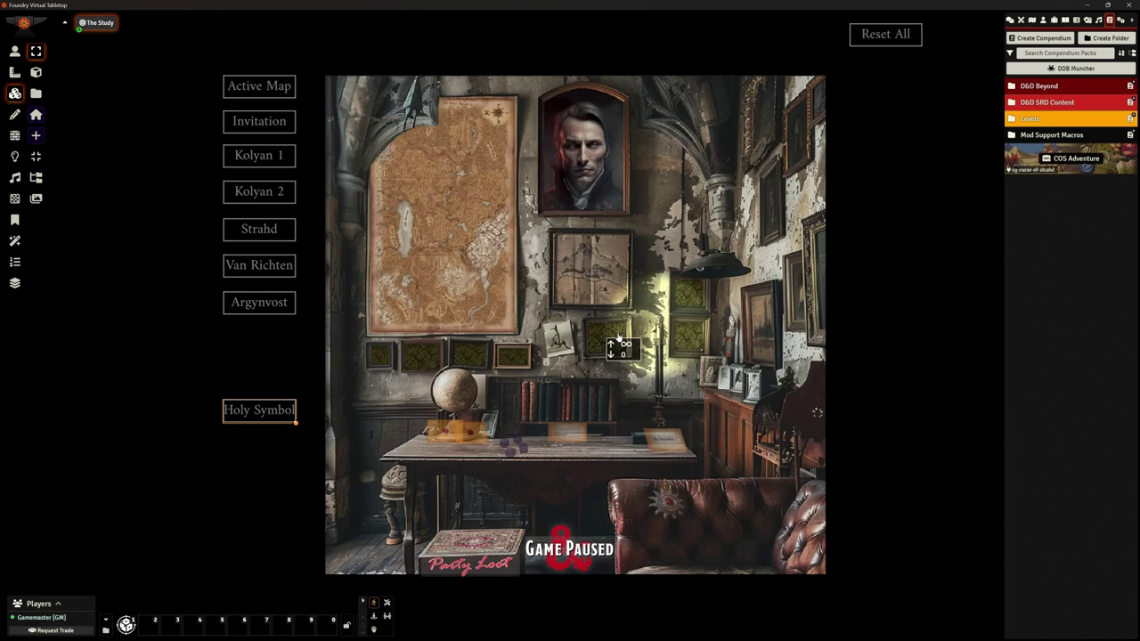
- Open the settings of the rightmost book tile on the shelf, copy its lp-argynvost tag and add the tag back
double_click(462, 563)
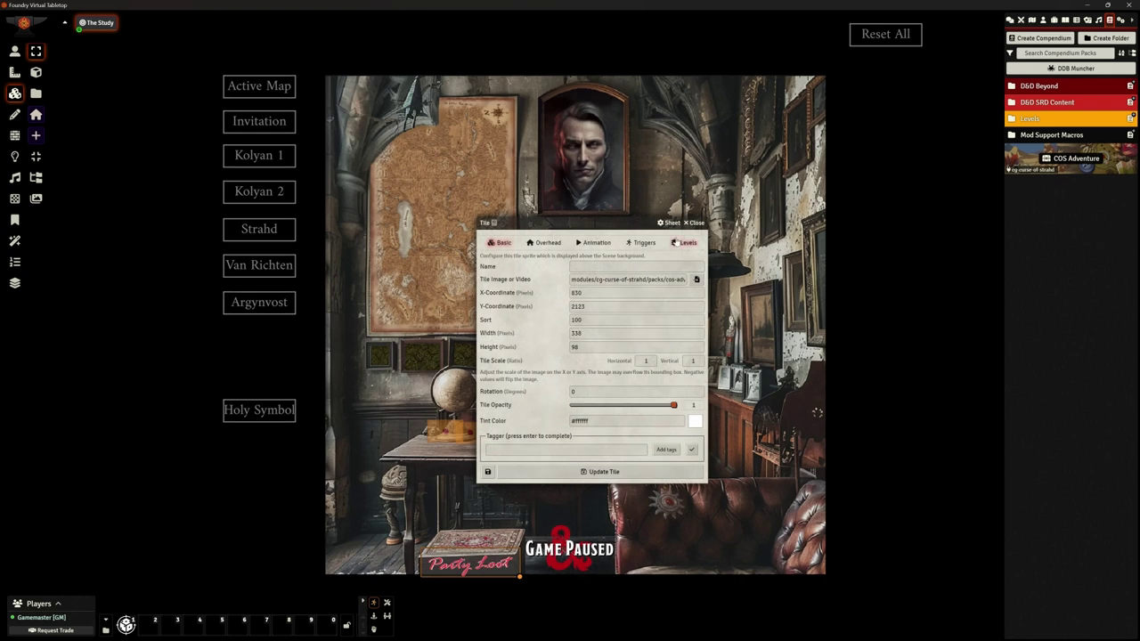
click(697, 223)
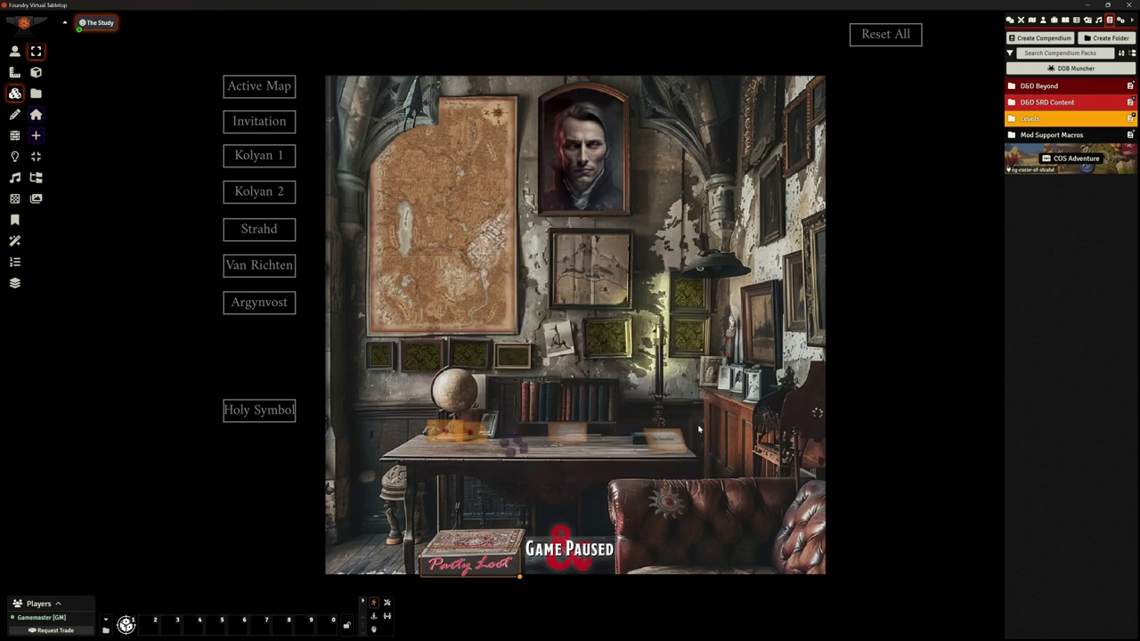
click(613, 406)
double_click(612, 406)
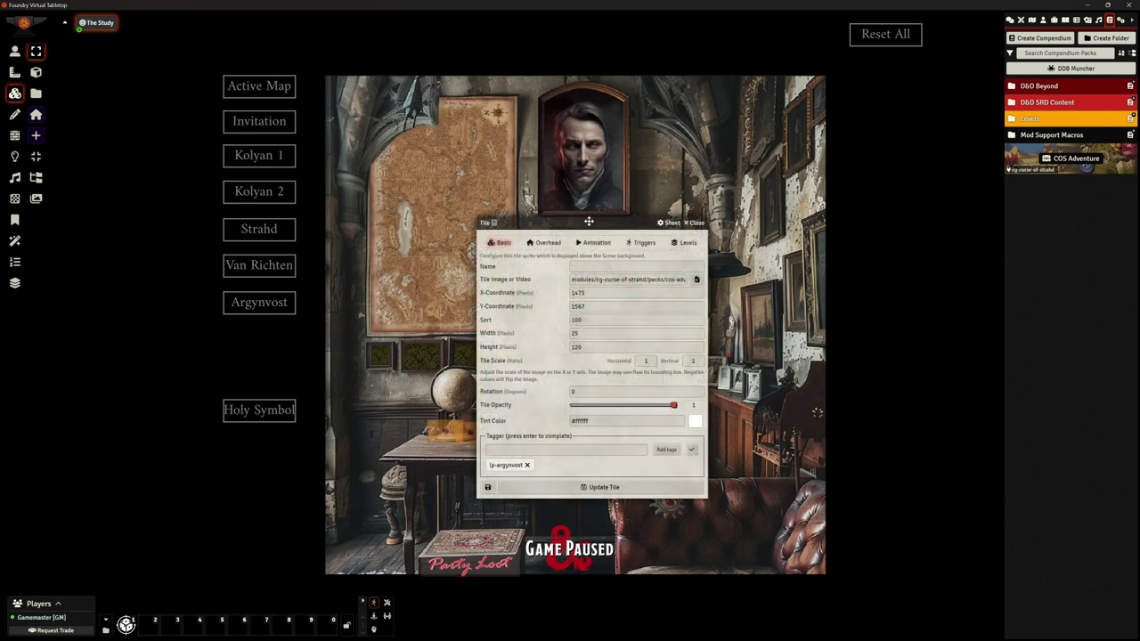
drag(589, 220, 731, 170)
click(653, 412)
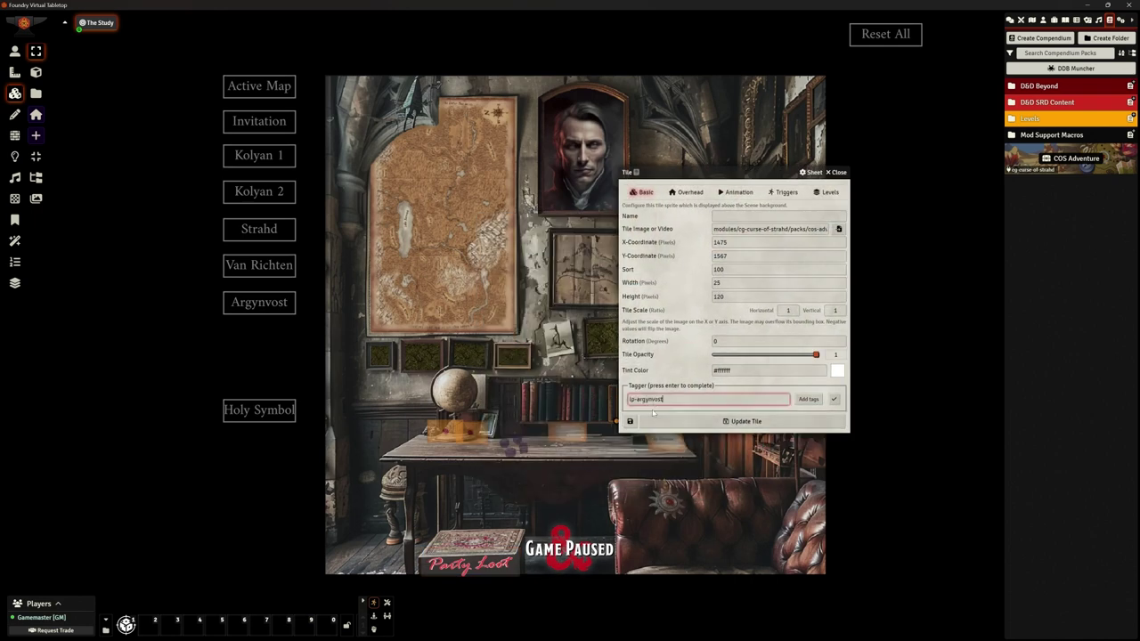
drag(663, 400, 613, 398)
key(ctrl+c)
click(807, 399)
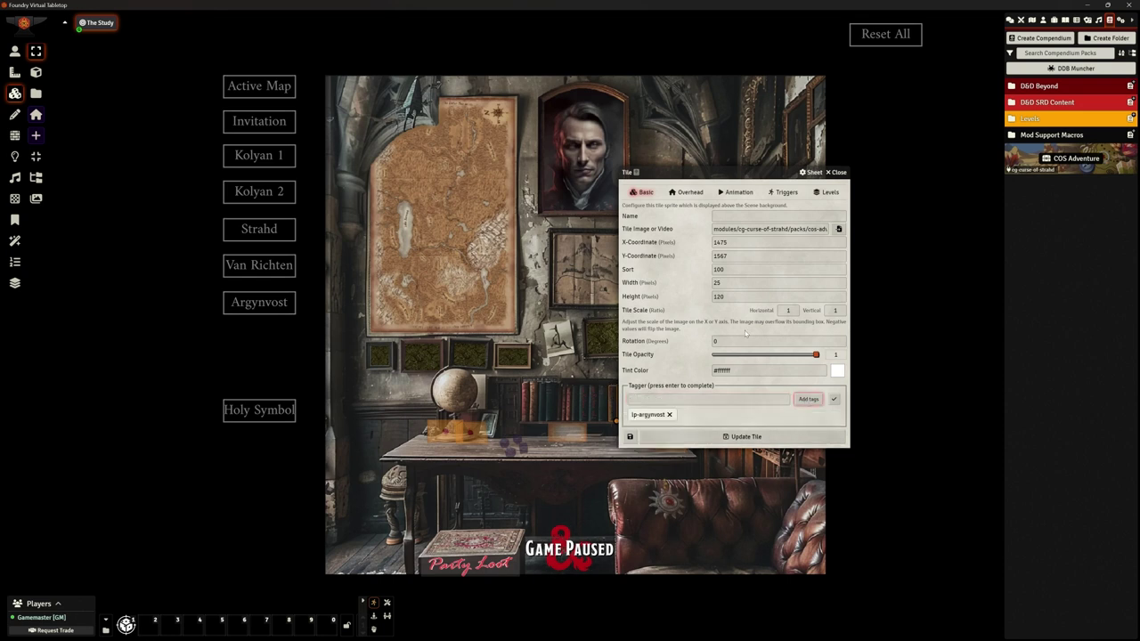
- Check the book tile's trigger actions and update the tile
click(783, 193)
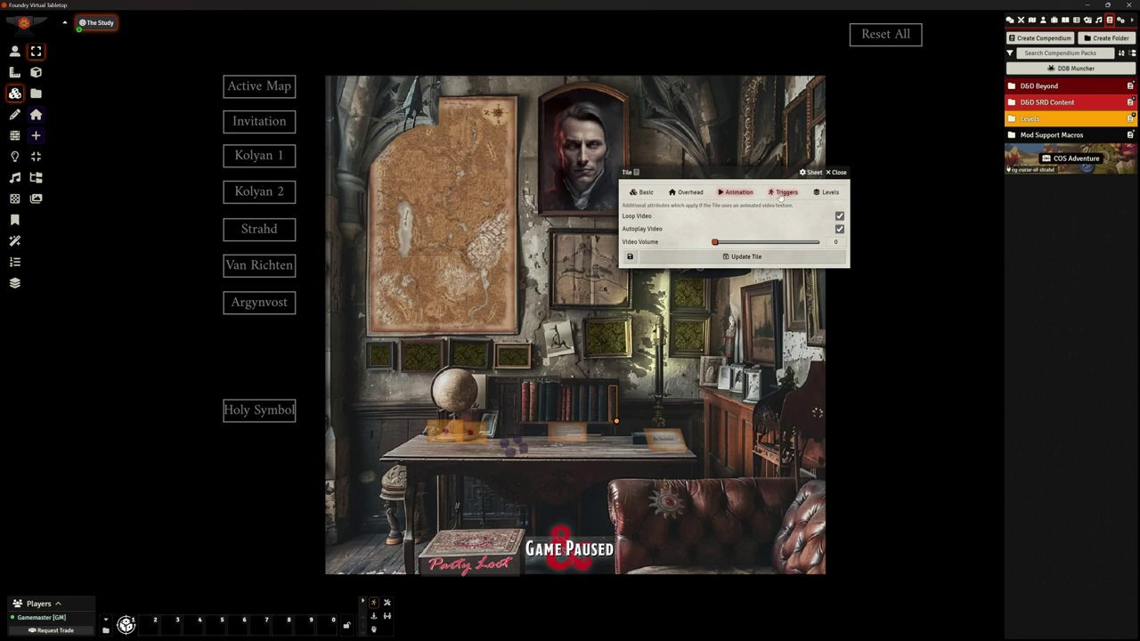
click(735, 209)
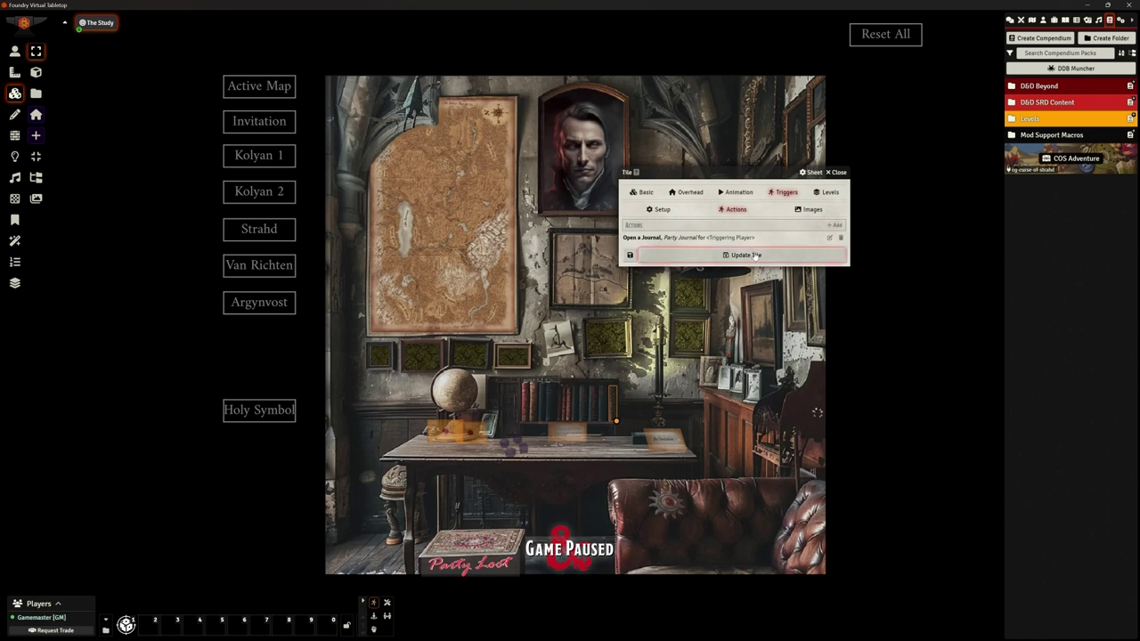
click(754, 256)
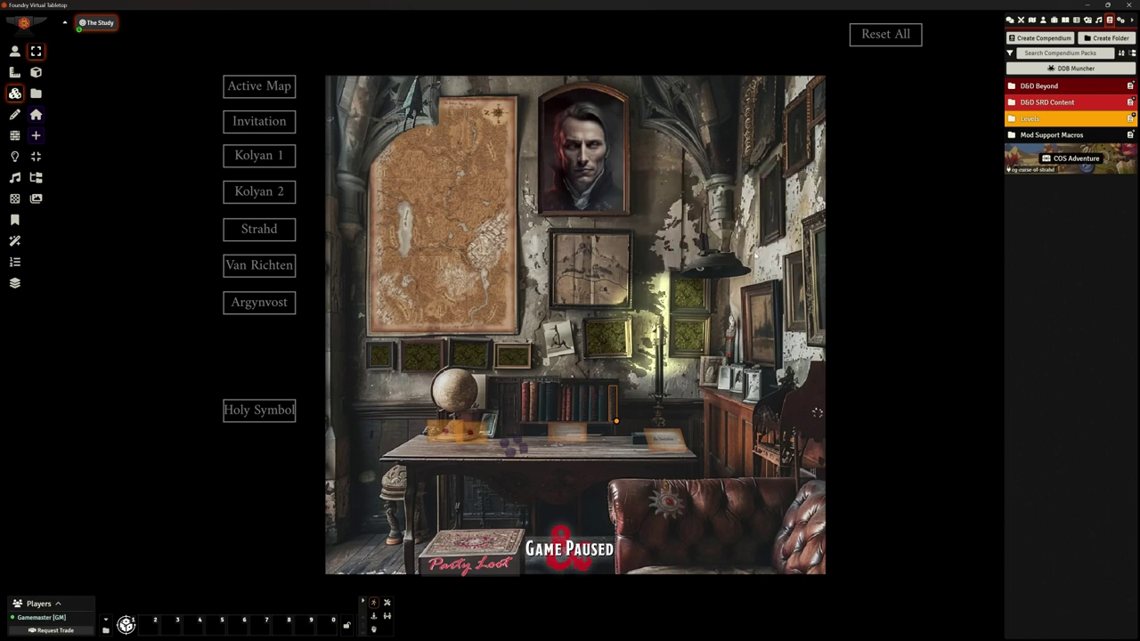
- Make the Argynvost button tile's Activate action target the tag lp-argynvost, and update the action
double_click(251, 306)
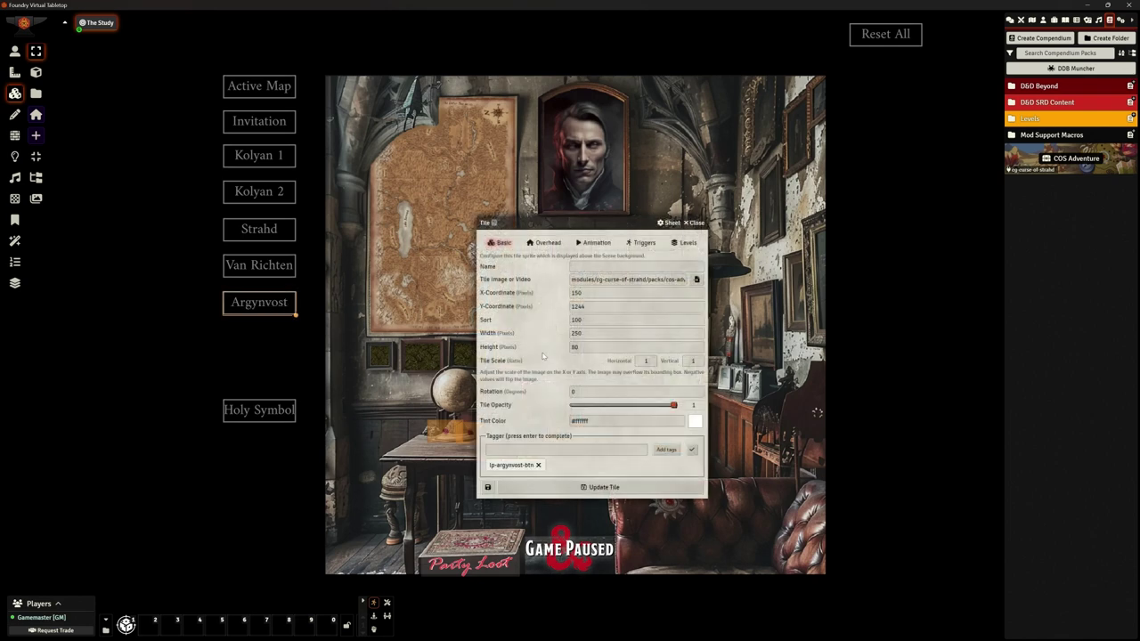
click(638, 243)
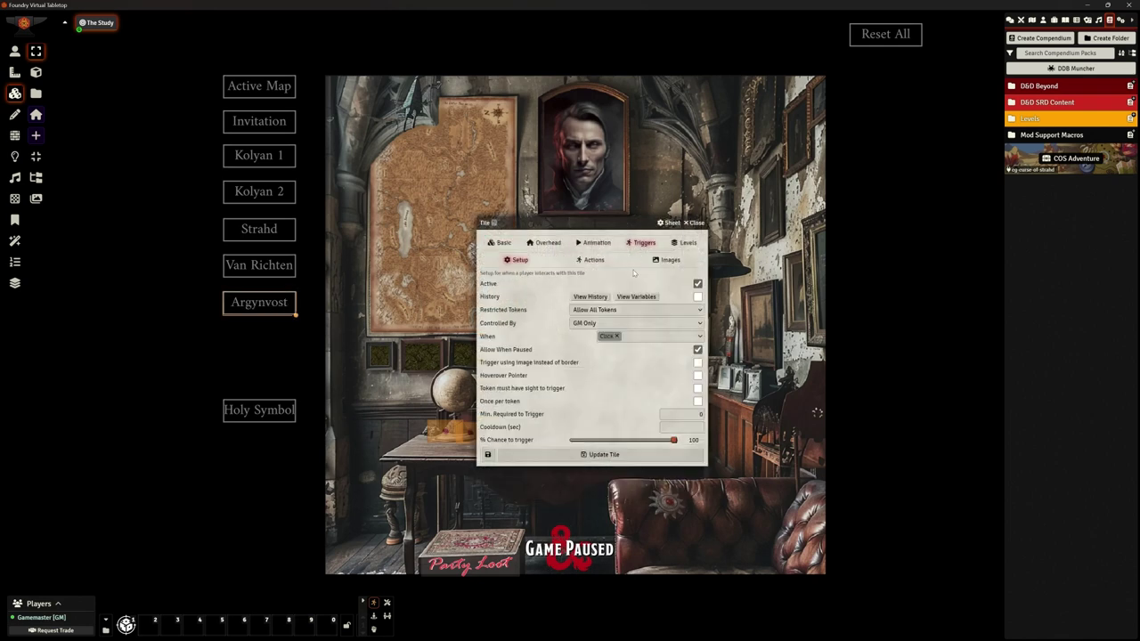
click(591, 260)
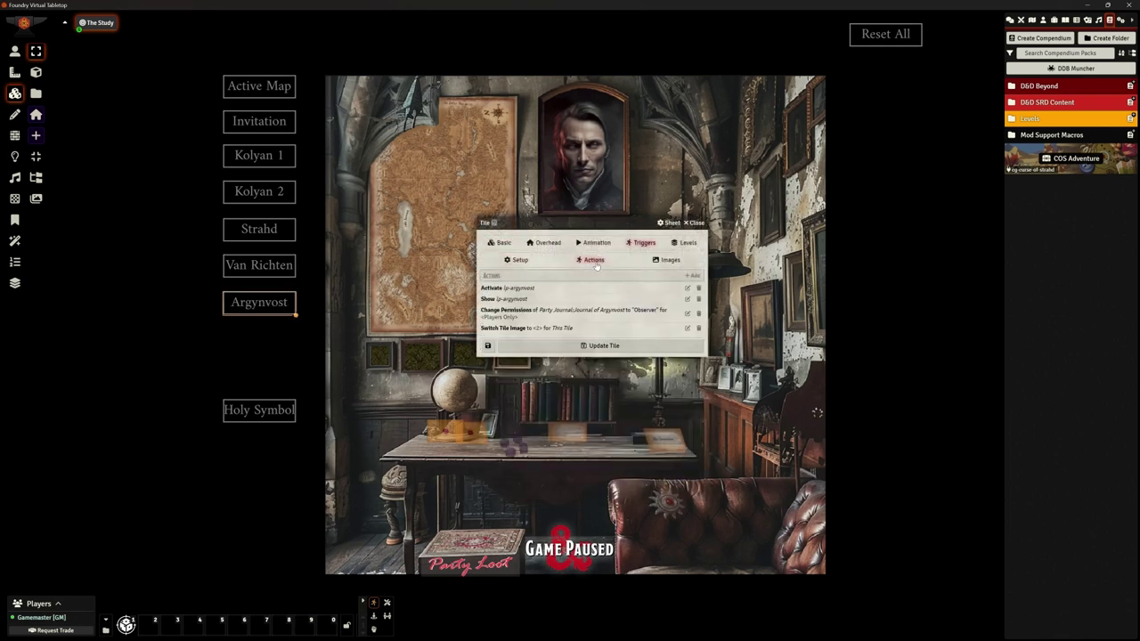
click(687, 288)
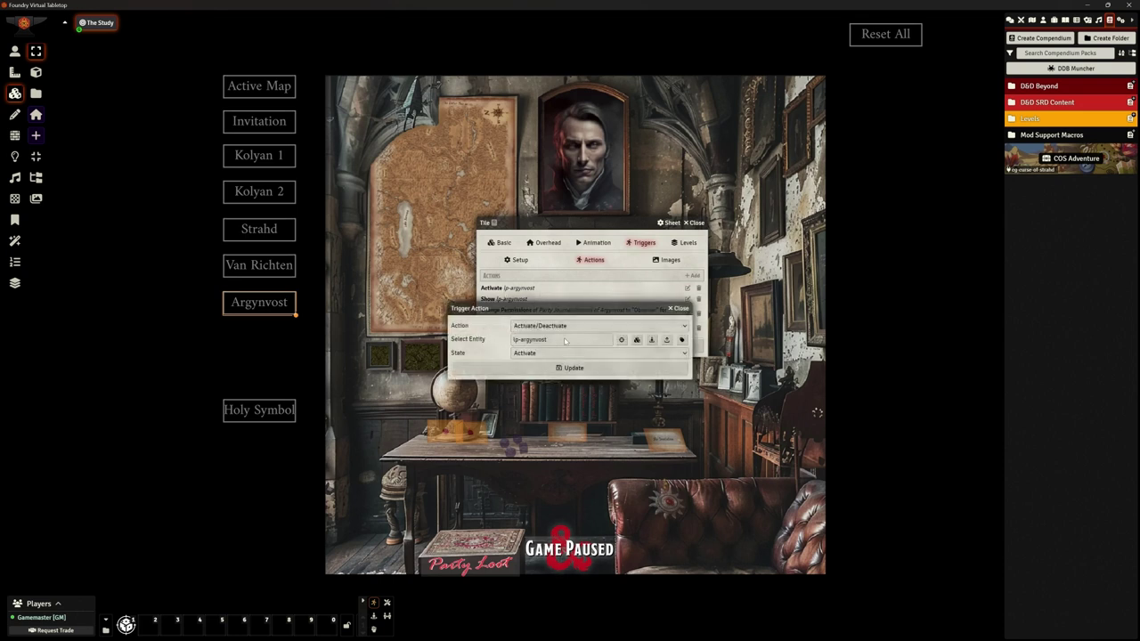
click(681, 339)
drag(638, 308, 531, 318)
key(BackSpace)
key(BackSpace)
key(BackSpace)
key(BackSpace)
key(BackSpace)
key(BackSpace)
key(BackSpace)
key(BackSpace)
key(BackSpace)
key(BackSpace)
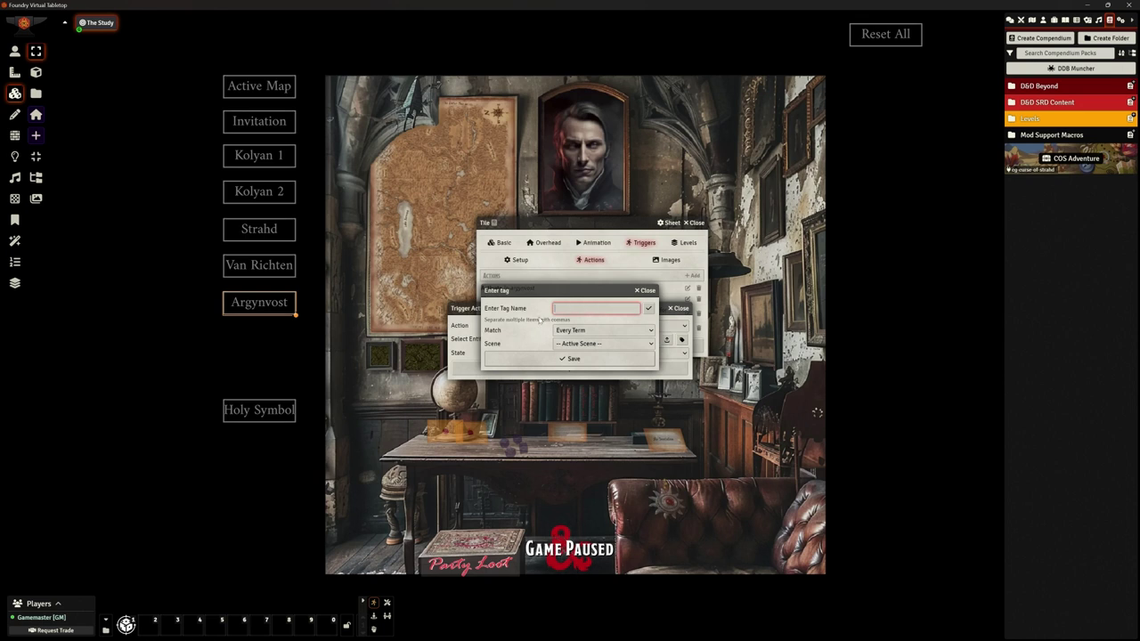
text(ip-argynvost)
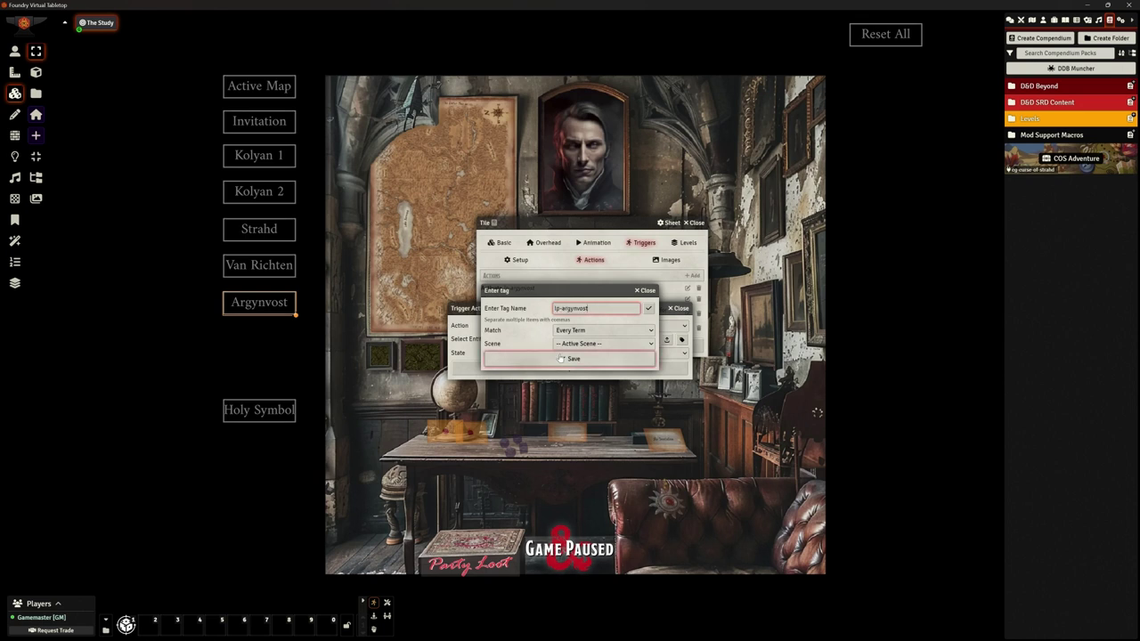
click(624, 358)
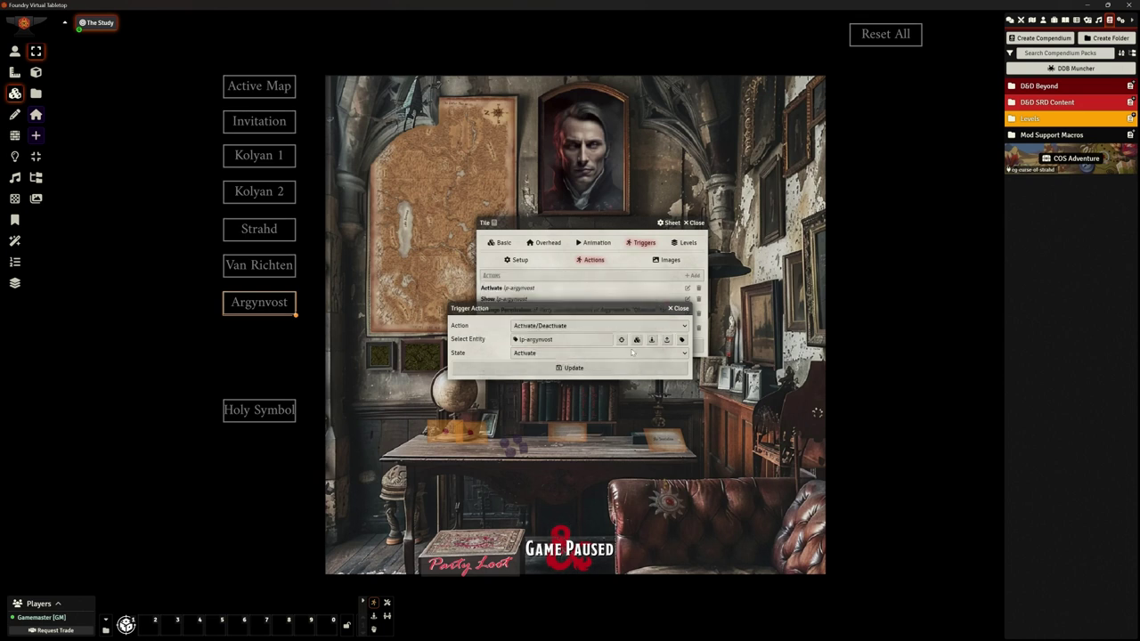
click(587, 368)
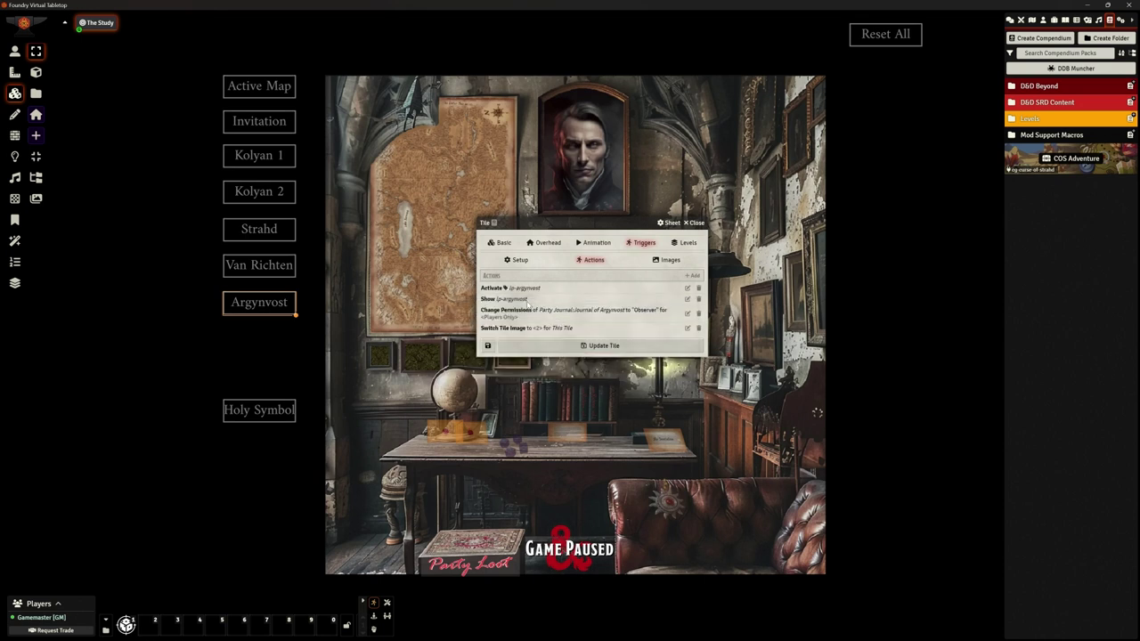
- Make the Argynvost button tile's Show action target the tag lp-argynvost, and update the action
click(687, 299)
click(681, 340)
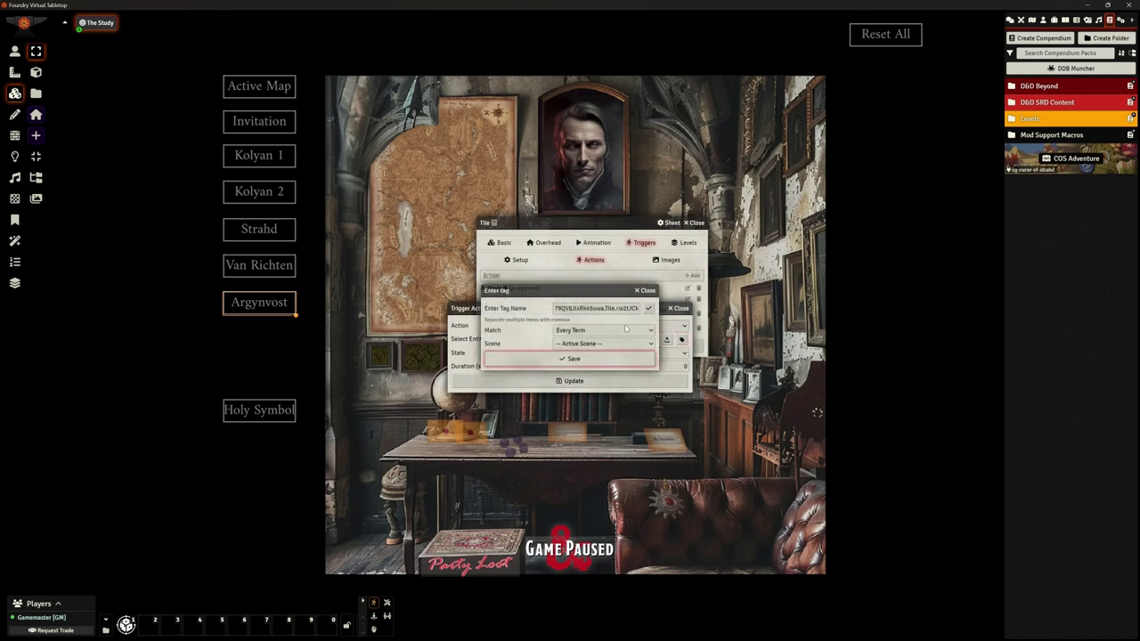
click(625, 308)
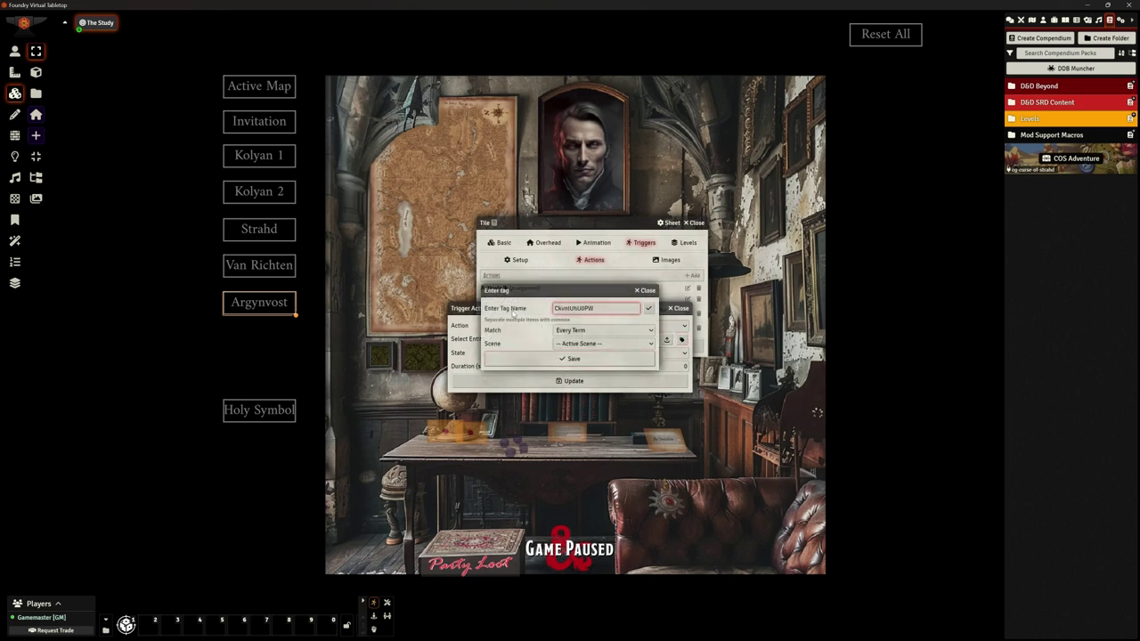
key(ctrl+a)
key(BackSpace)
key(ctrl+v)
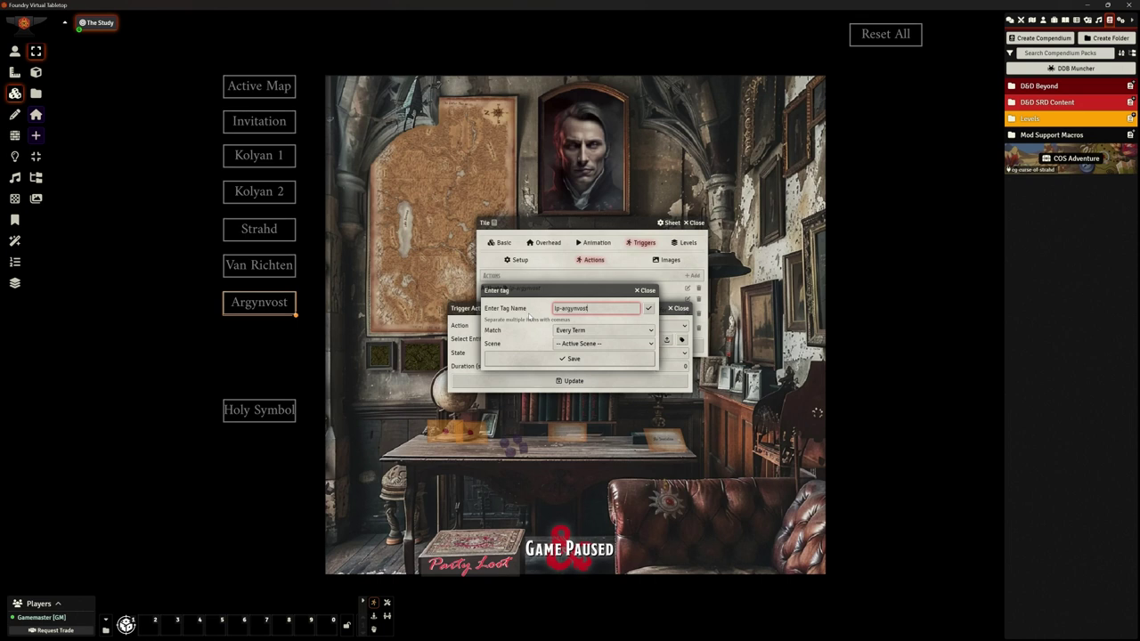
click(574, 359)
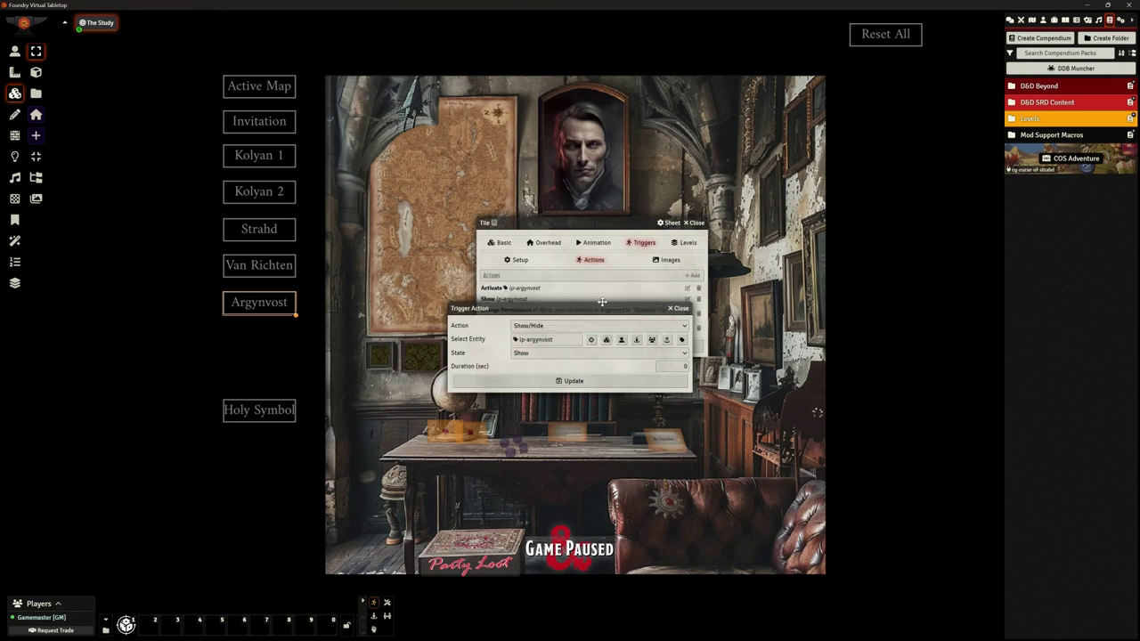
click(606, 382)
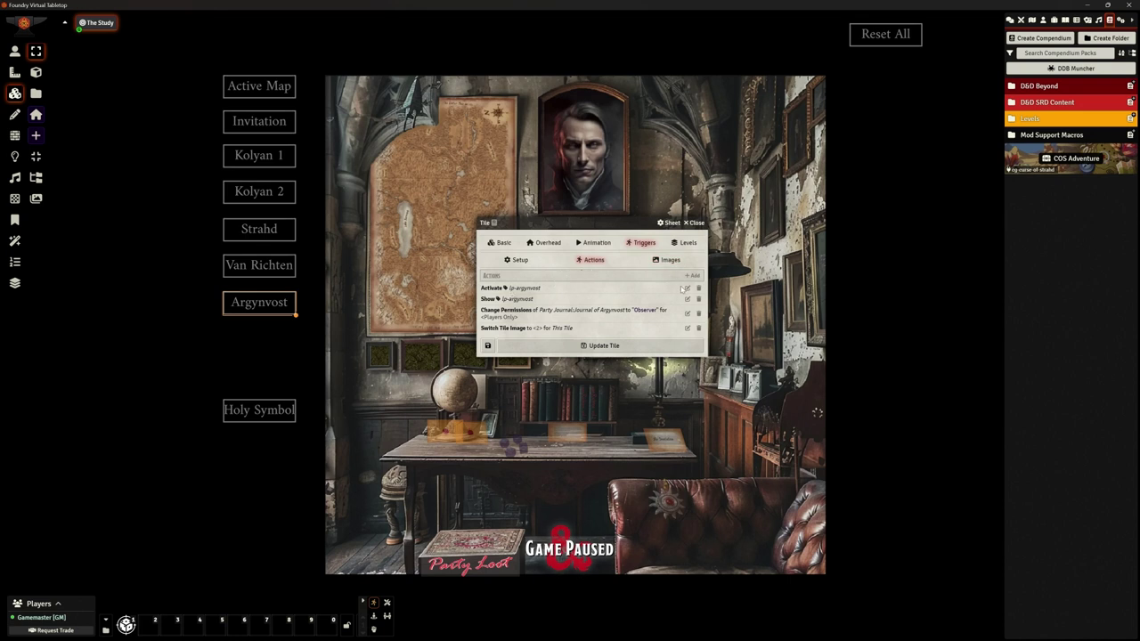
- Check the tagged entity of the Activate action and update the Argynvost button tile
double_click(534, 288)
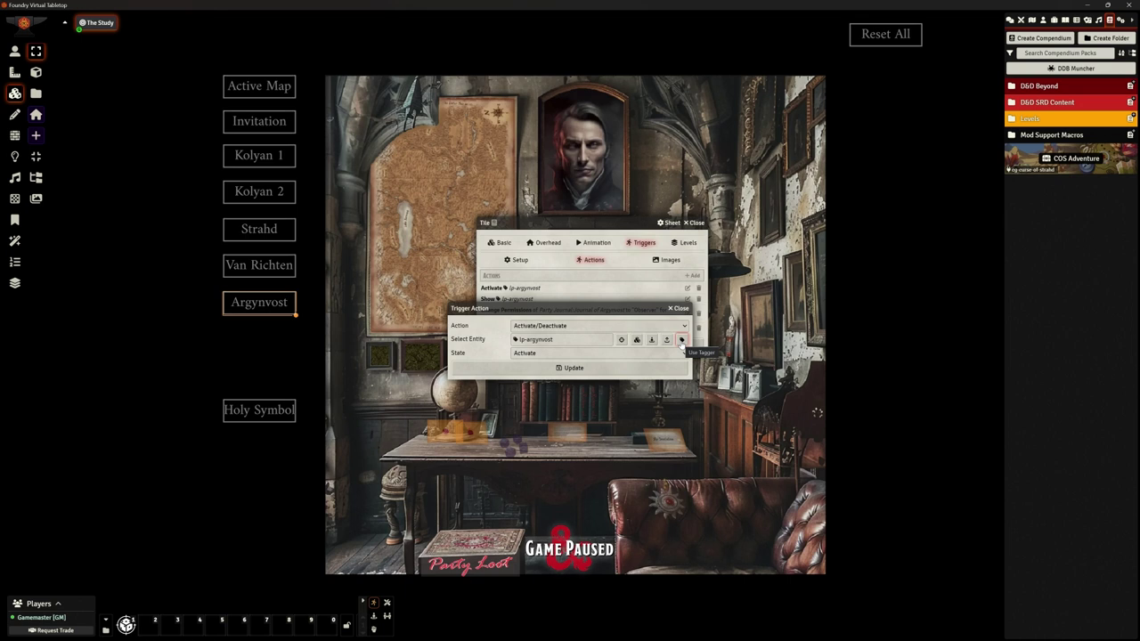
click(658, 366)
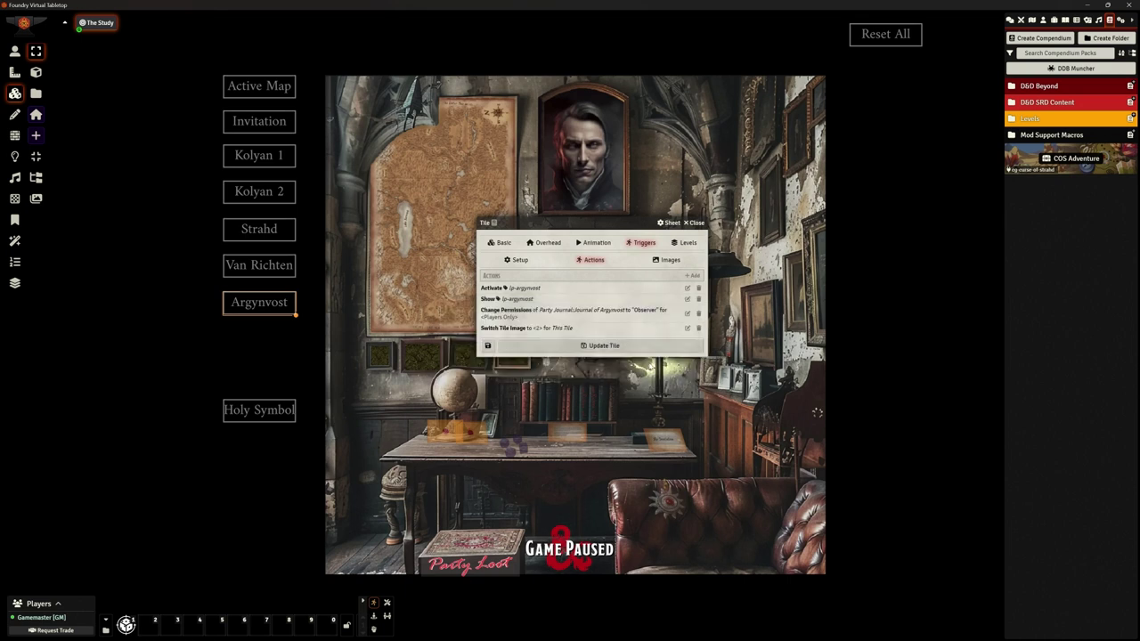
click(602, 345)
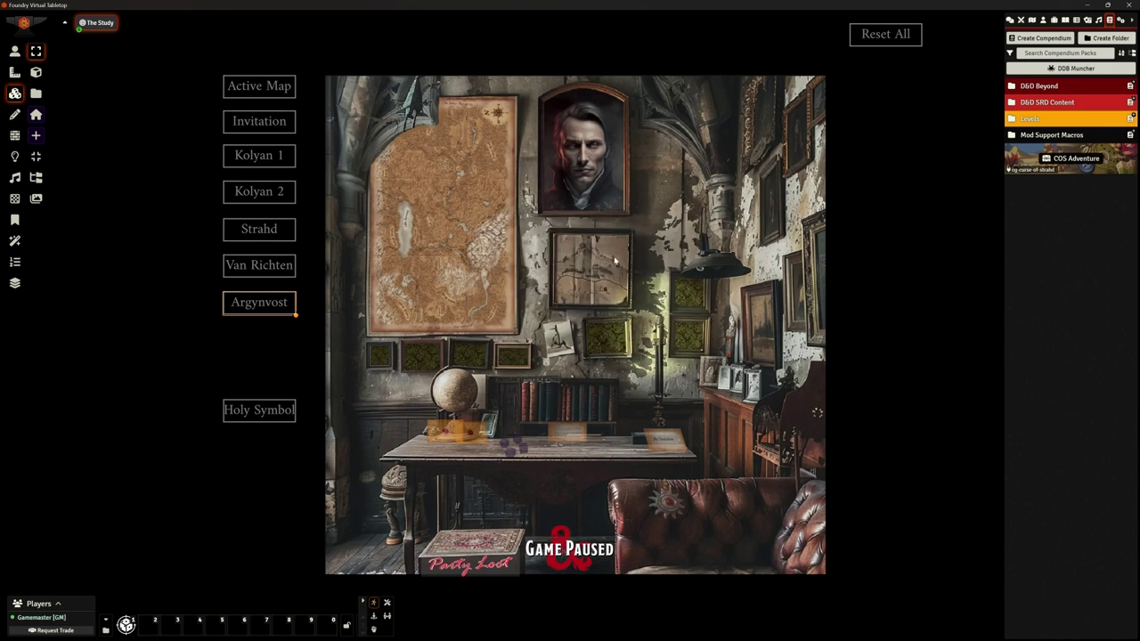
- Activate each scene in the 0.Into The Mist folder in turn: Mysterious Visitors, Svalich Road and Wolf Battle
click(1032, 19)
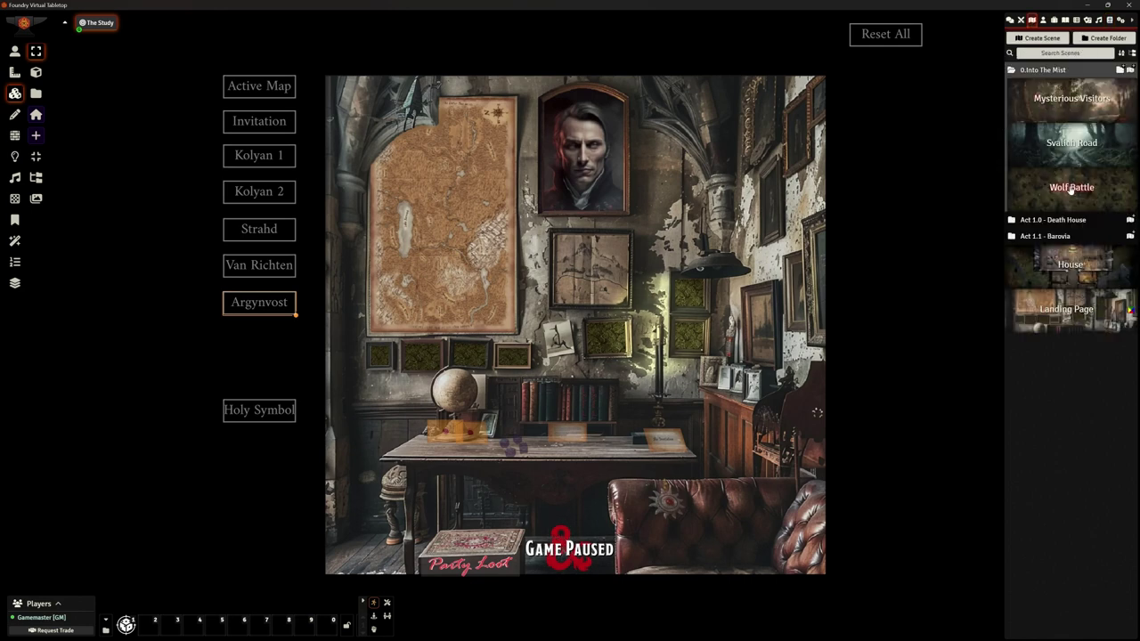
right_click(1057, 108)
click(1033, 144)
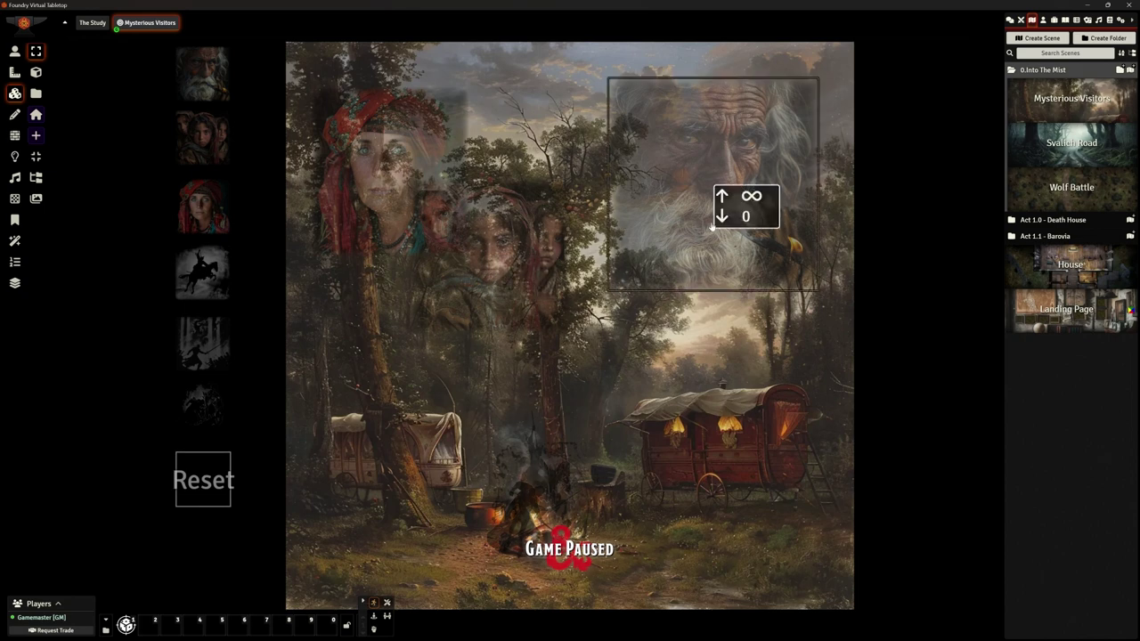
right_click(1064, 152)
click(1032, 190)
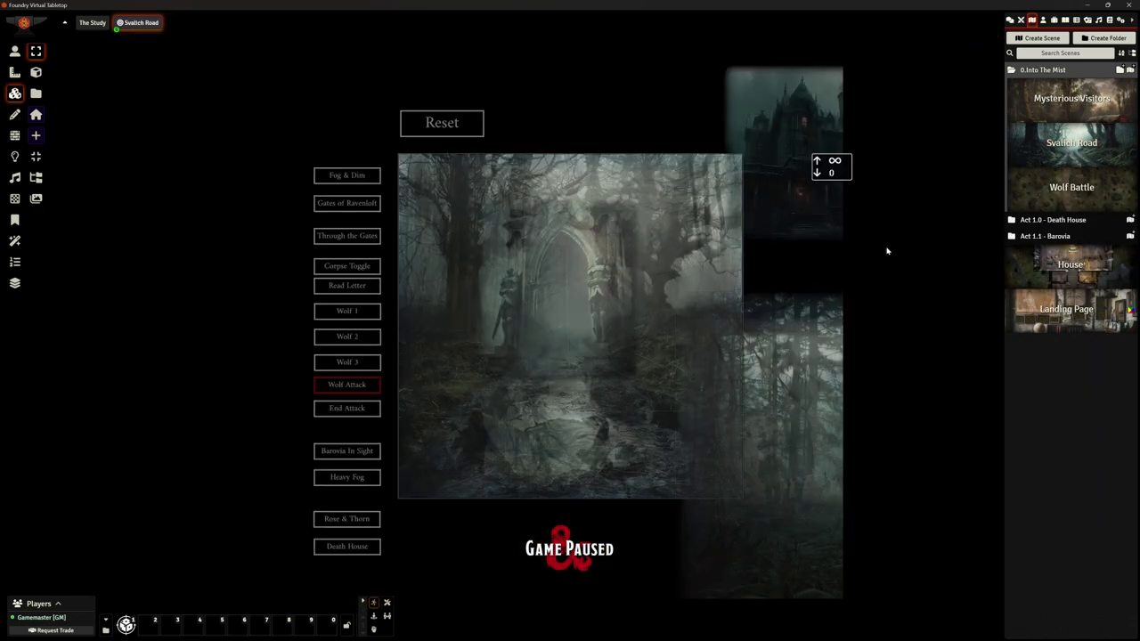
right_click(1056, 197)
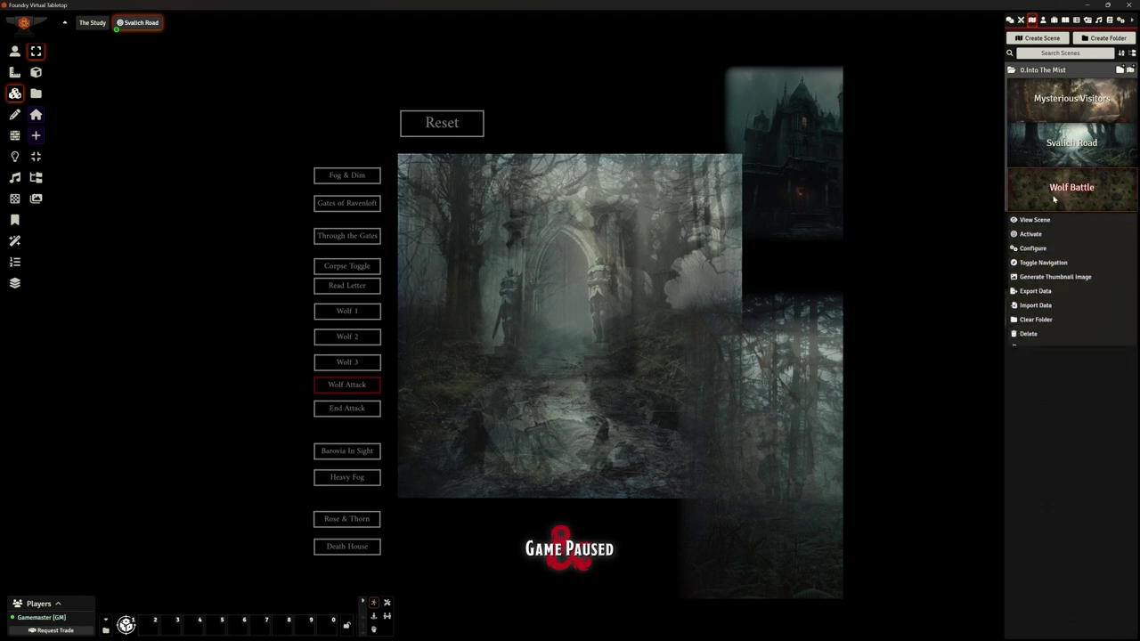
click(1033, 237)
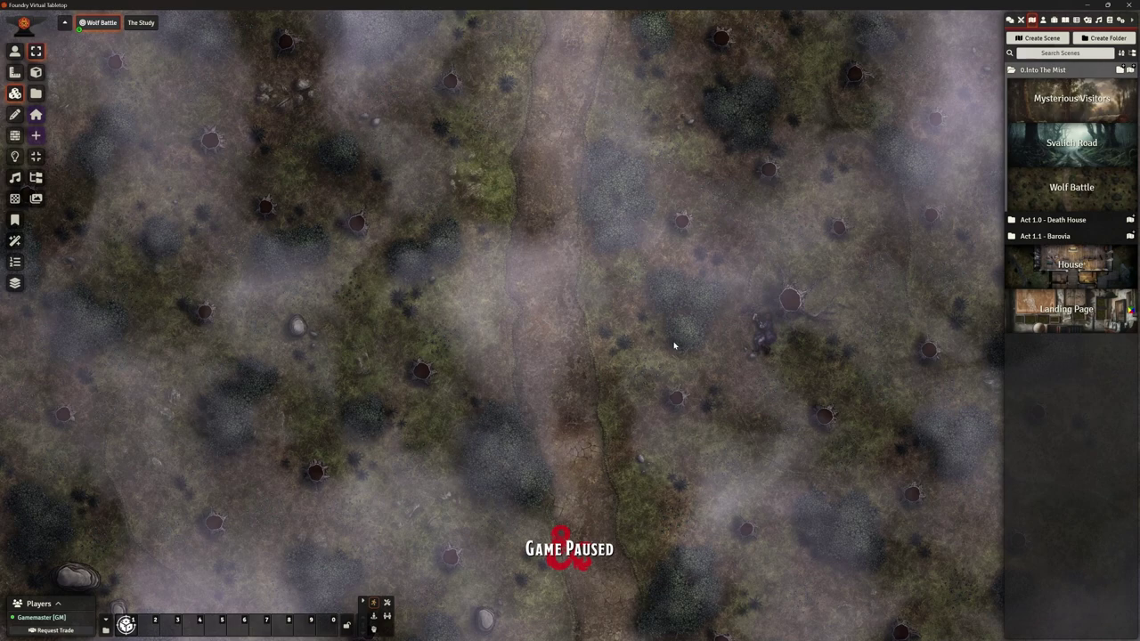
- Examine the Wolf Battle scene from end to end, including the wolf button tiles beside the map
scroll(674, 347, down, 4)
scroll(674, 386, up, 3)
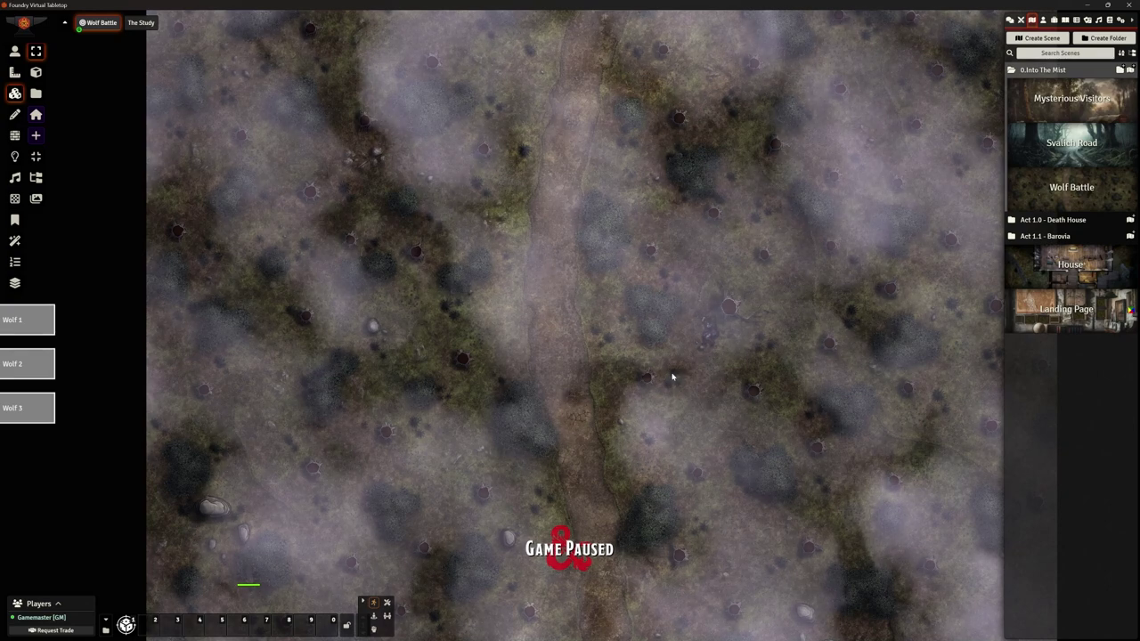
scroll(664, 373, down, 1)
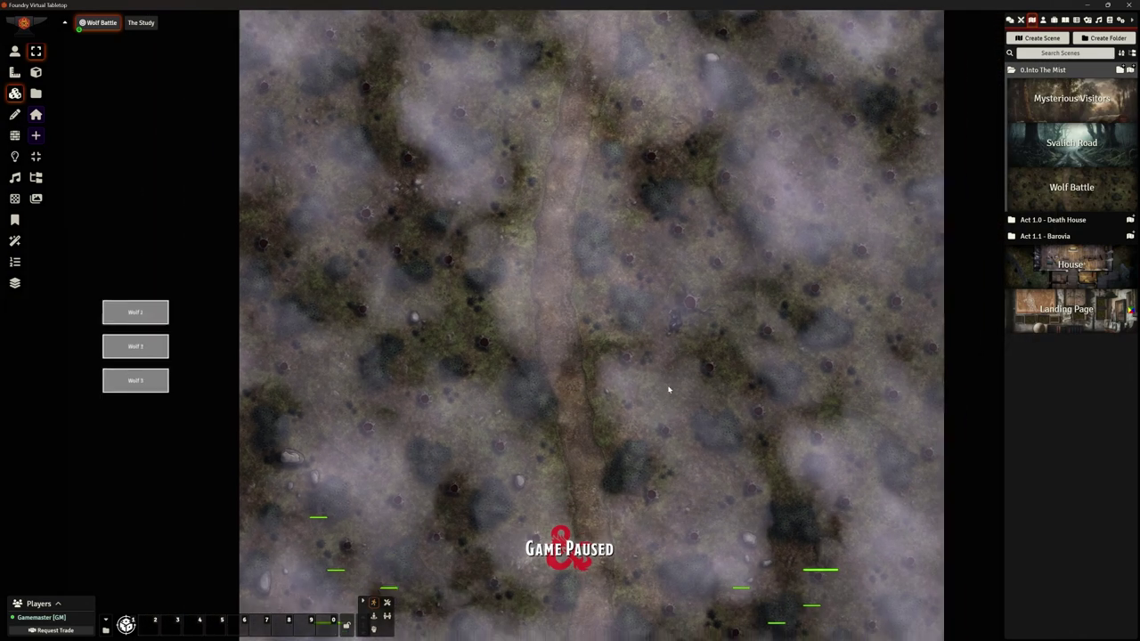
scroll(664, 382, down, 1)
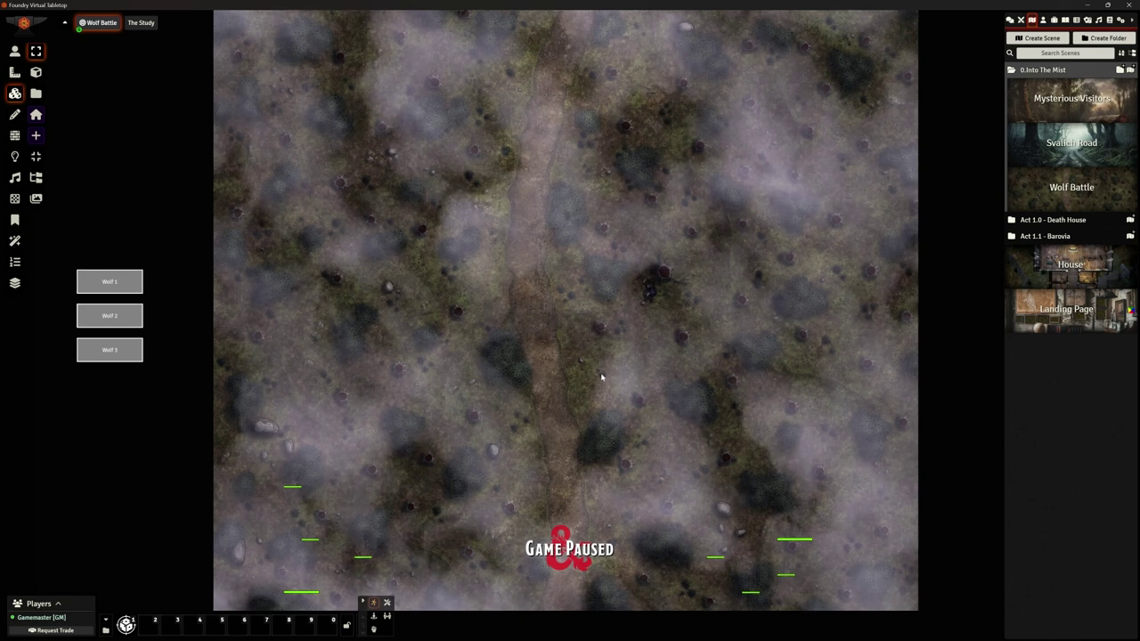
key(Down)
key(Up)
key(Up)
key(Up)
key(Up)
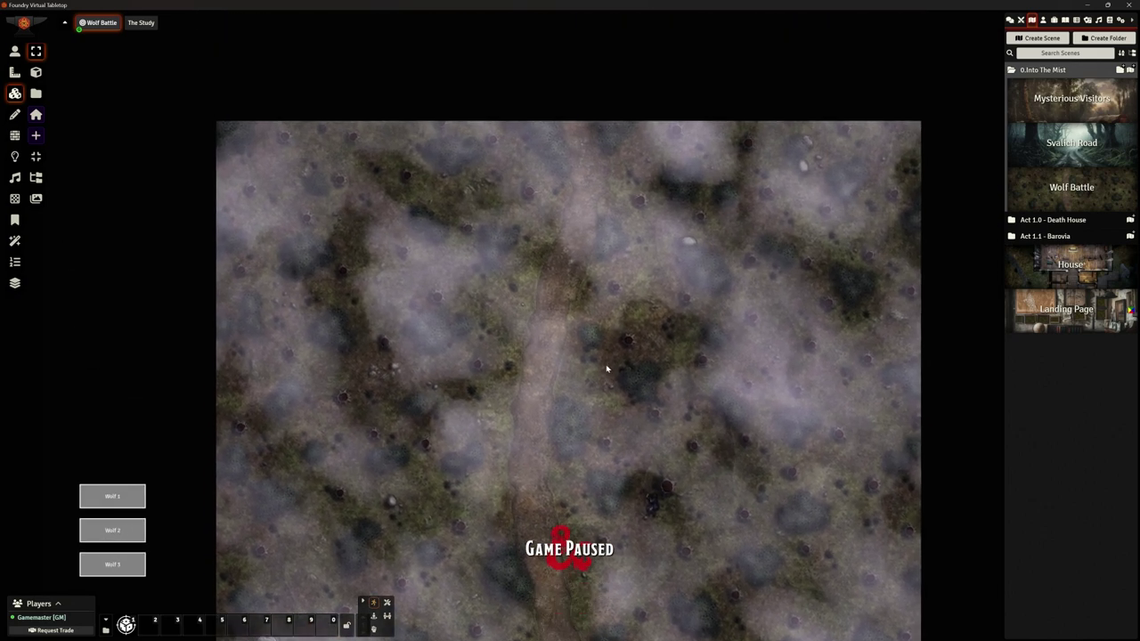
key(Up)
key(Up)
key(Down)
key(Down)
key(Down)
key(Down)
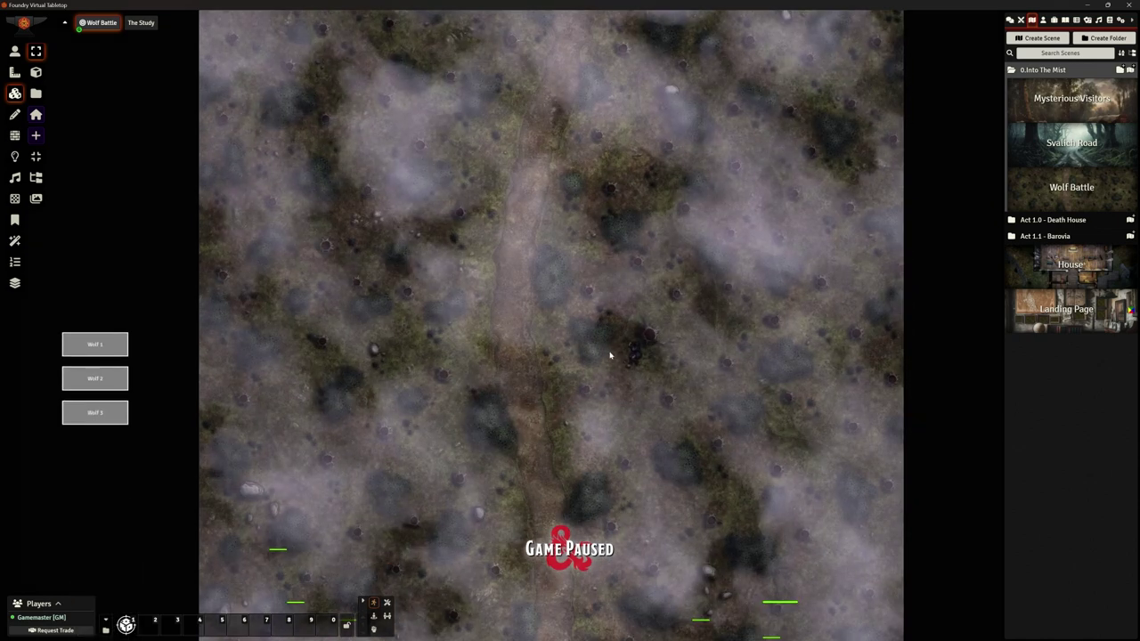
drag(610, 356, 605, 261)
drag(618, 359, 615, 326)
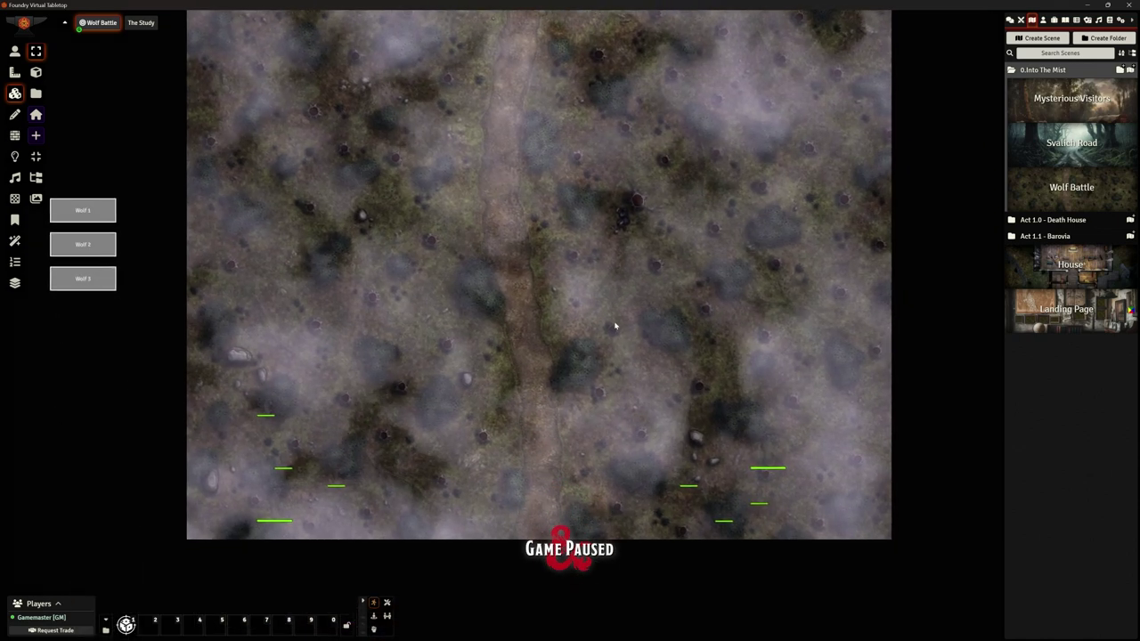
key(Up)
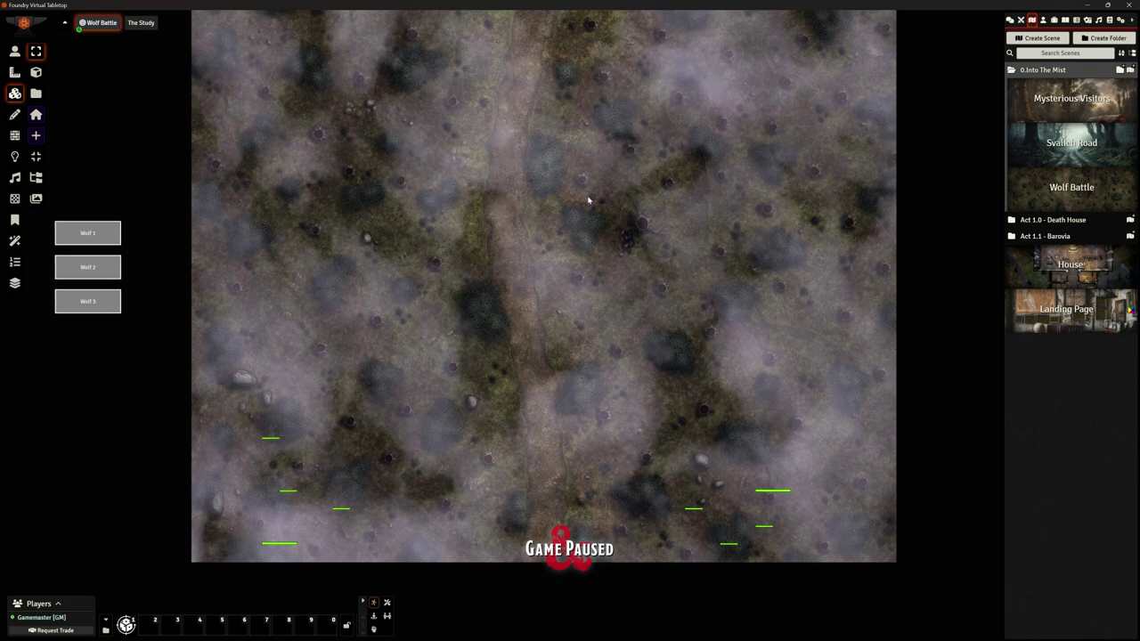
key(Up)
key(Right)
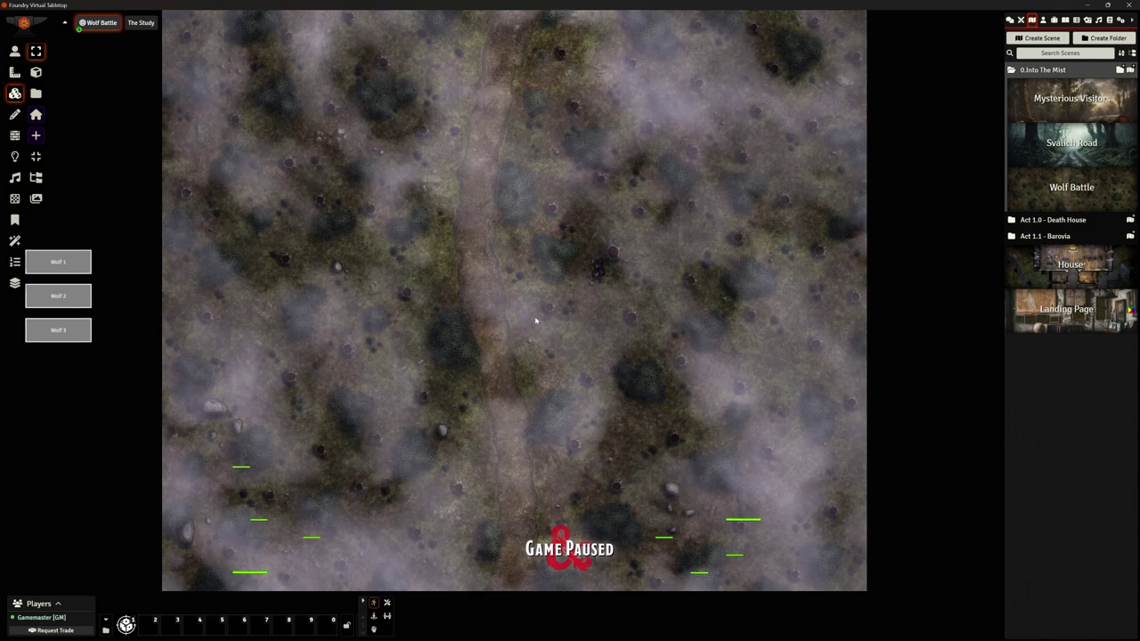
key(Up)
key(Up)
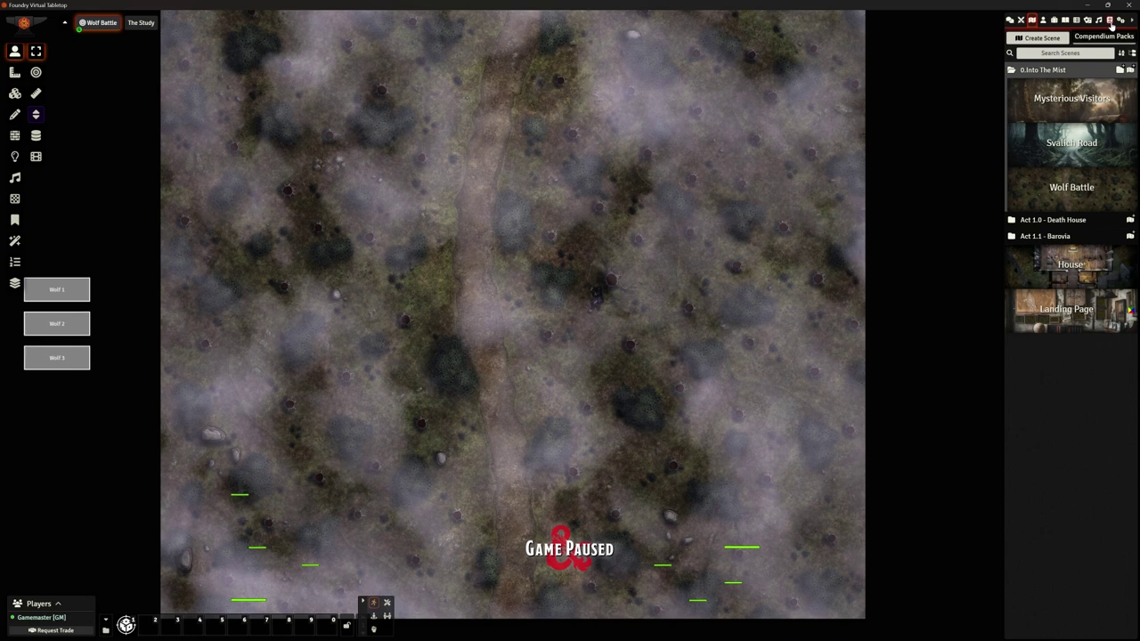
- Open the COS Adventure compendium, view the overview of the CG-Curse of Strahd adventure and close it
click(1110, 22)
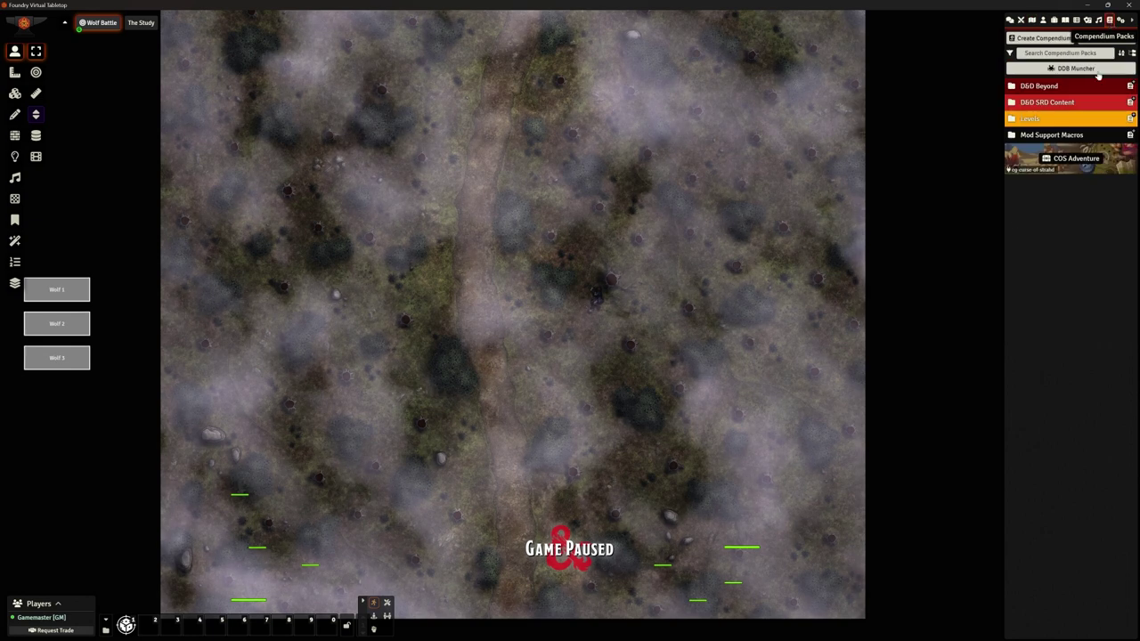
right_click(1075, 161)
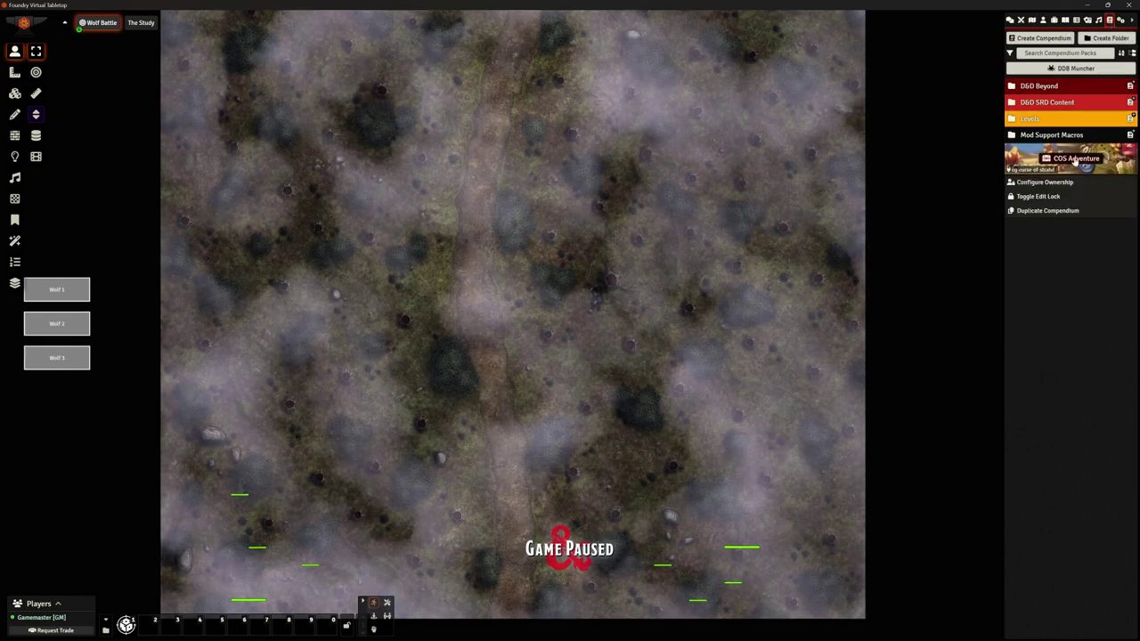
click(1075, 161)
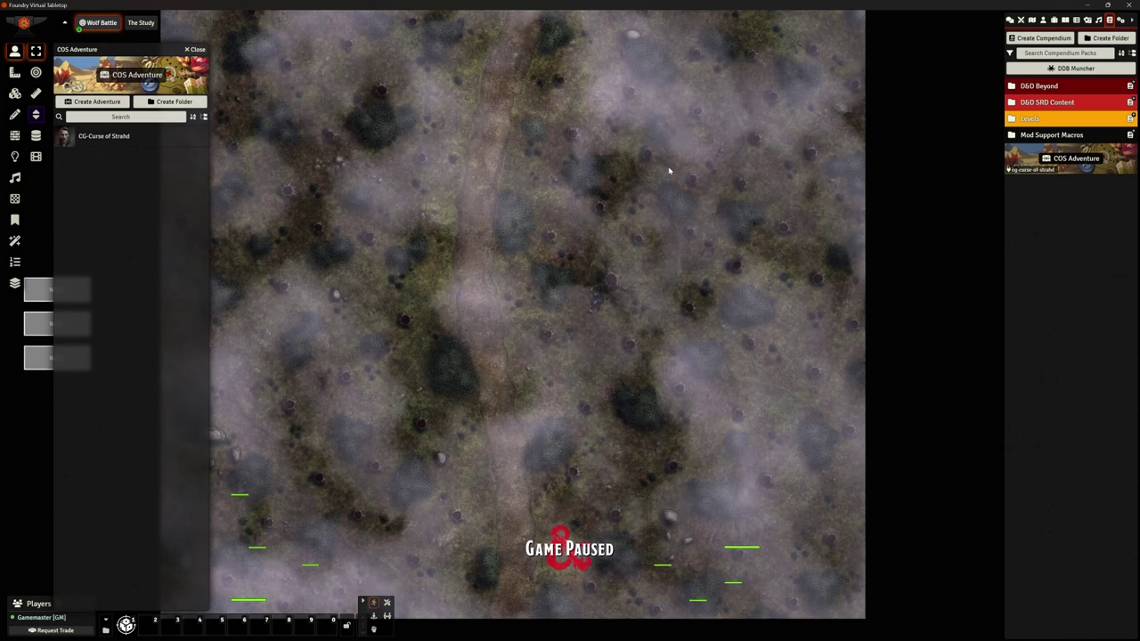
click(105, 138)
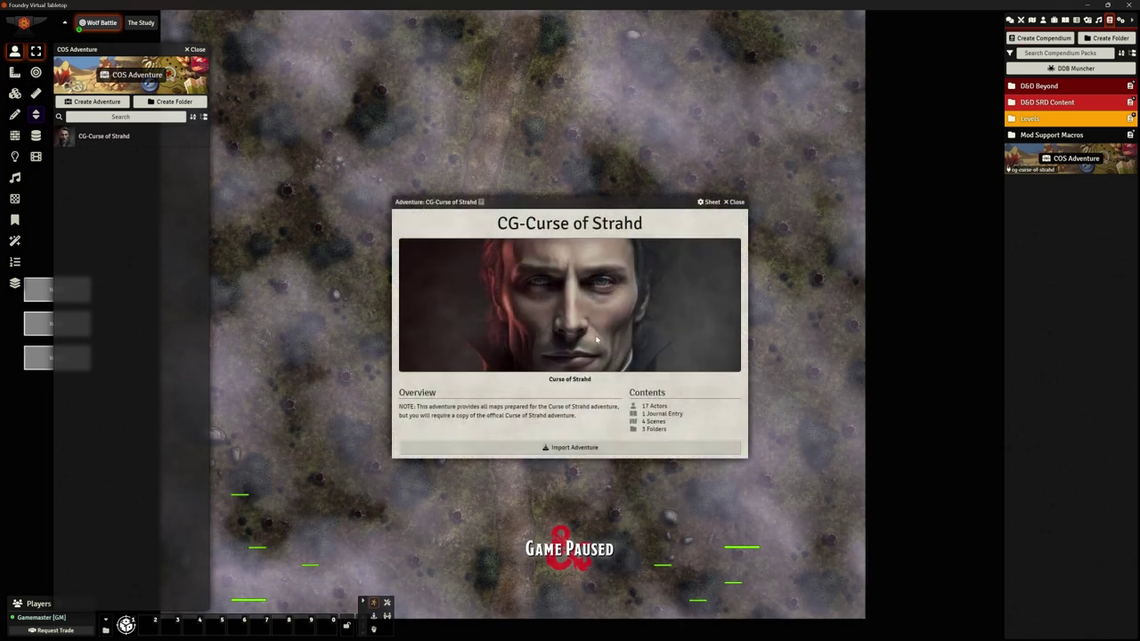
click(736, 203)
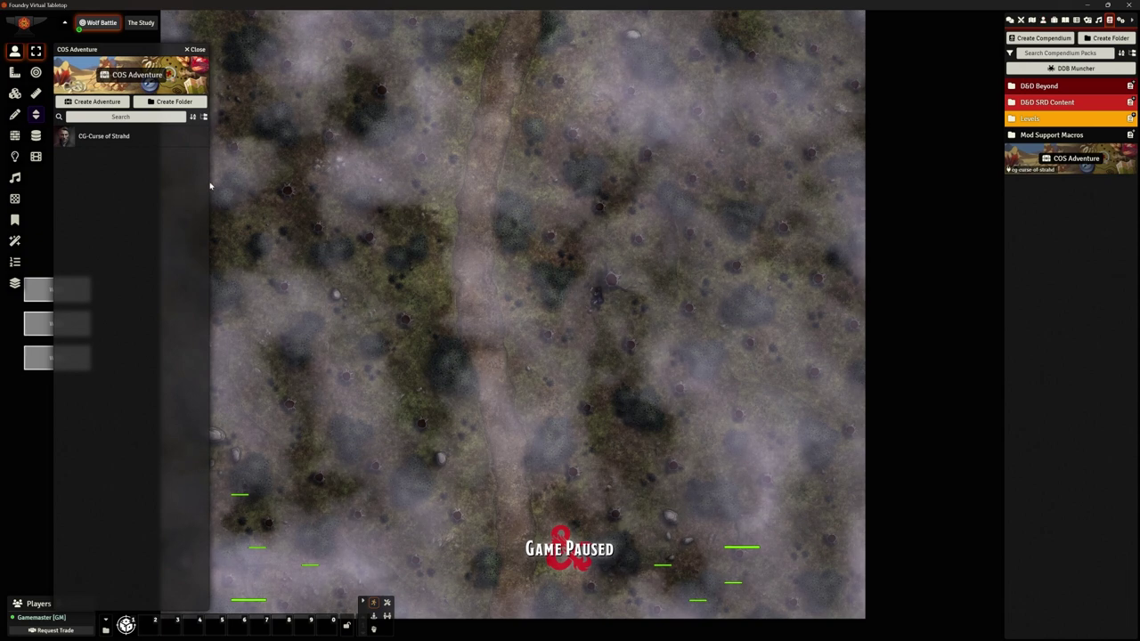
- Open CG-Curse of Strahd for rebuilding and show the adventure's contents
right_click(93, 137)
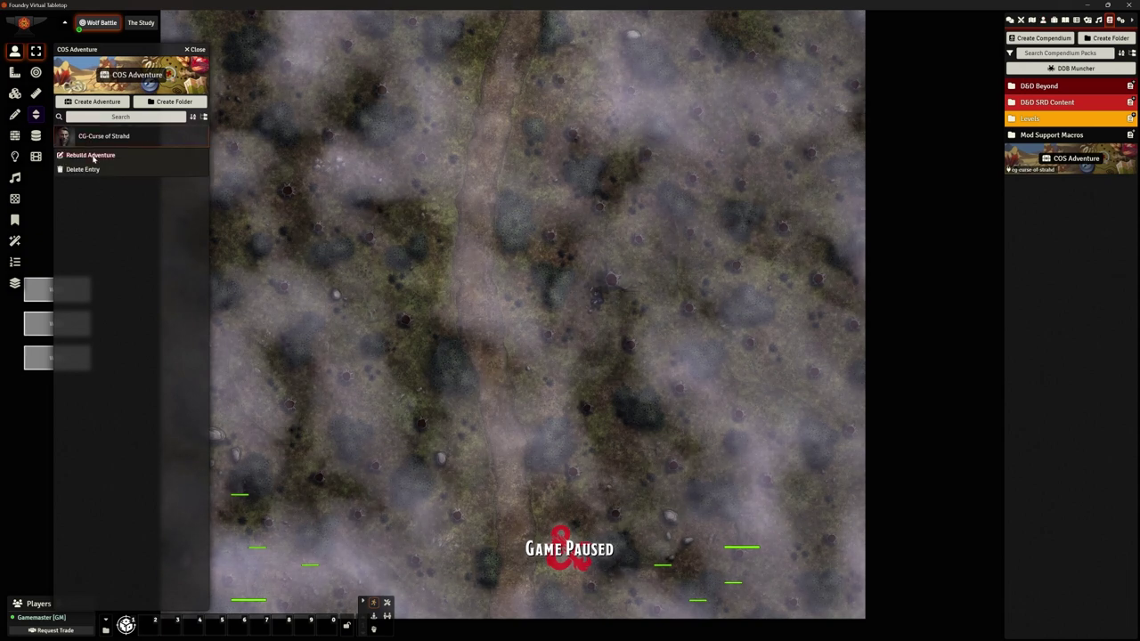
click(91, 156)
drag(574, 155, 522, 141)
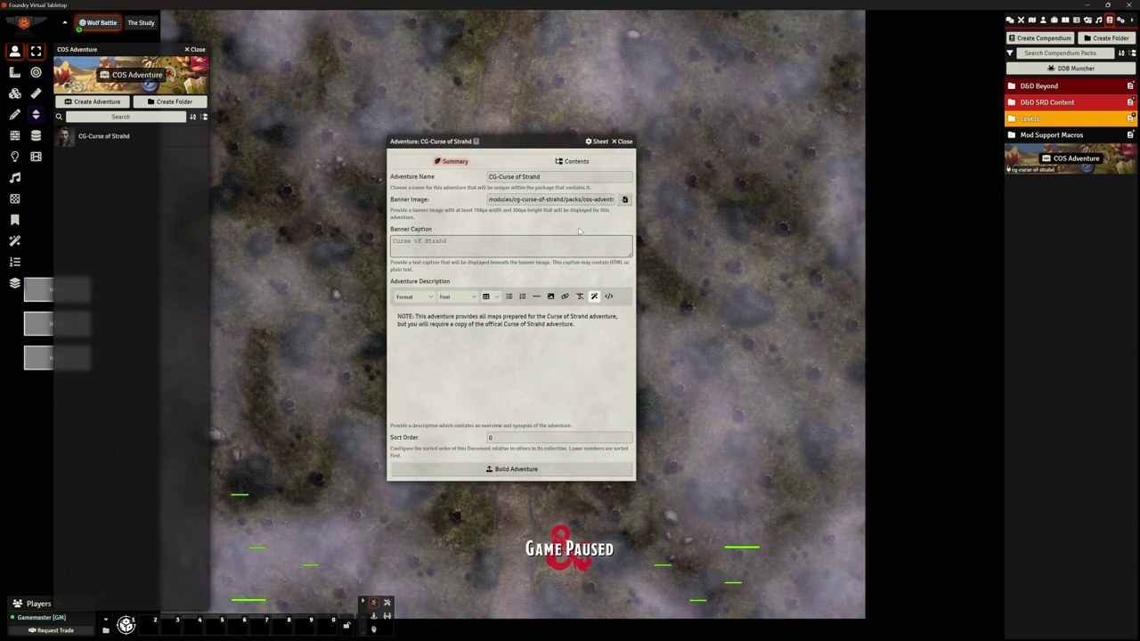
click(575, 162)
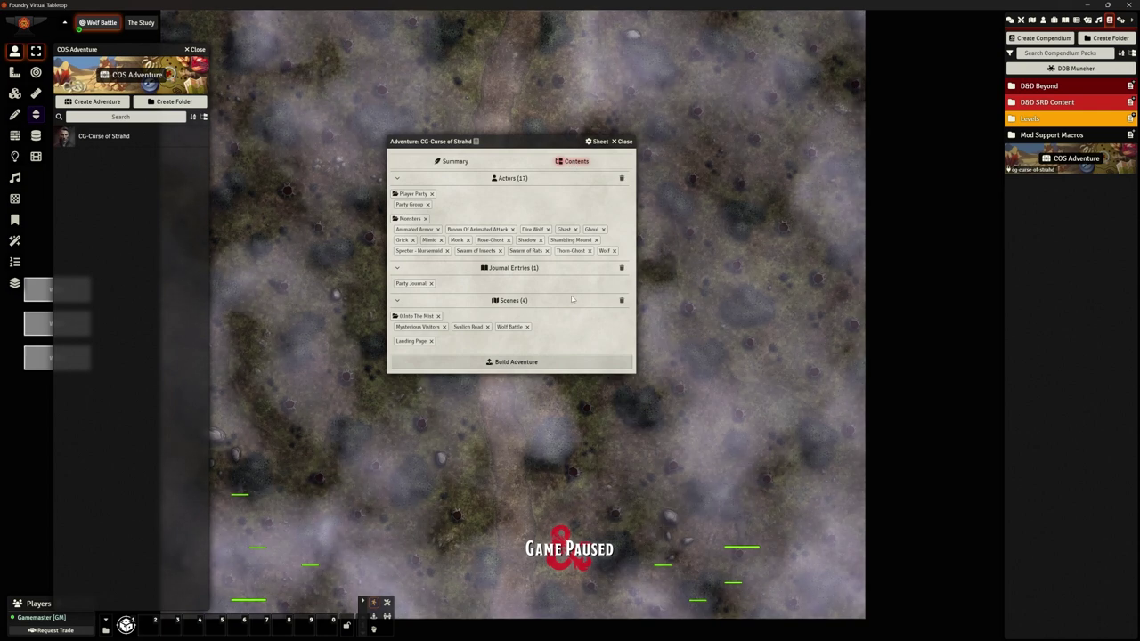
- Drop the Wolf Battle and Svalich Road scenes from the scene list onto the adventure's contents again
click(1031, 19)
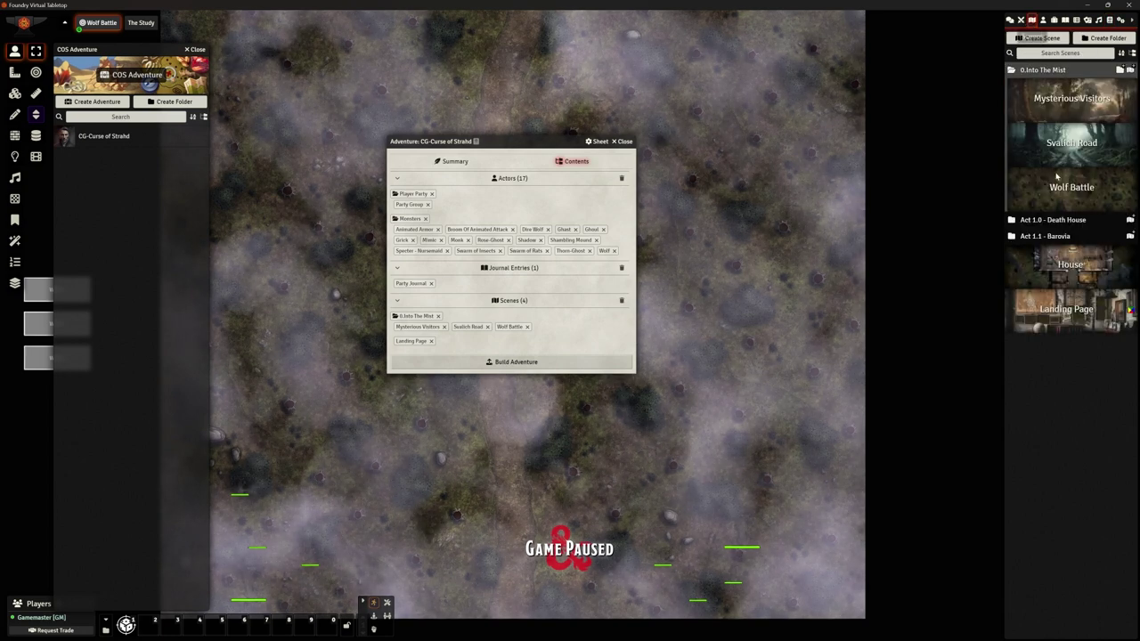
drag(1056, 191, 498, 221)
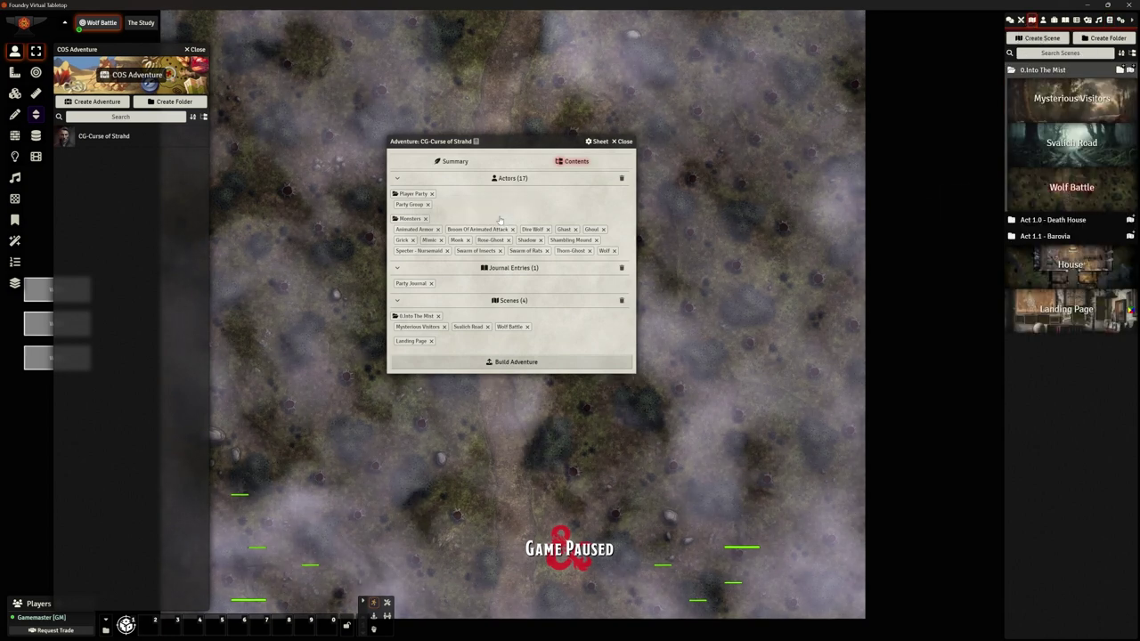
drag(1071, 142, 485, 258)
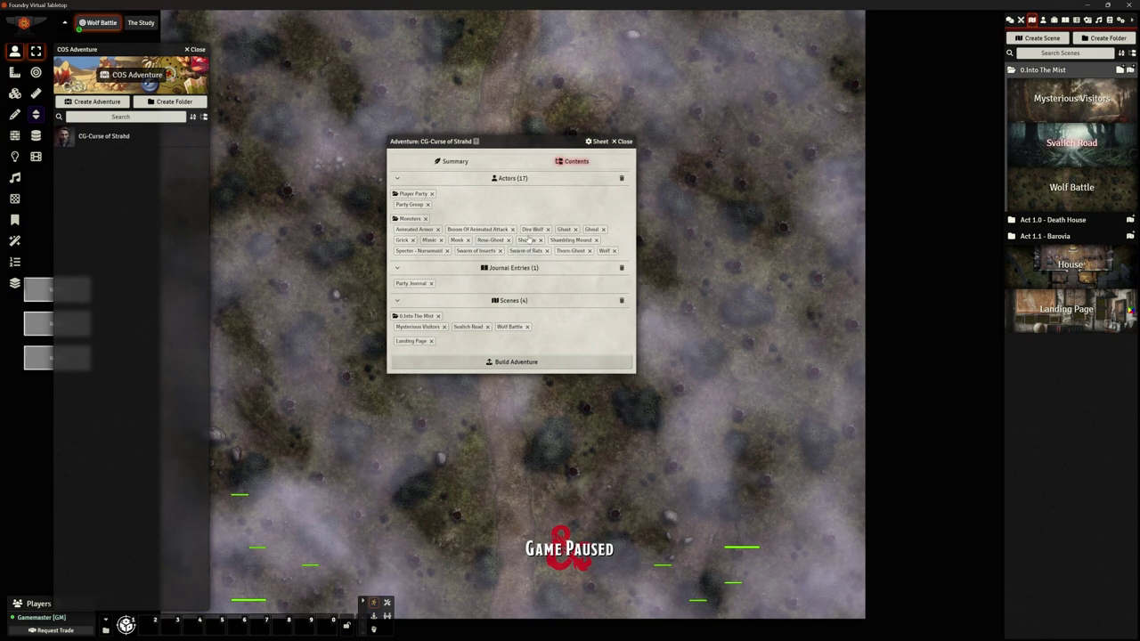
- Try adding the House scene to the adventure's contents and remove it again
drag(1068, 271, 507, 302)
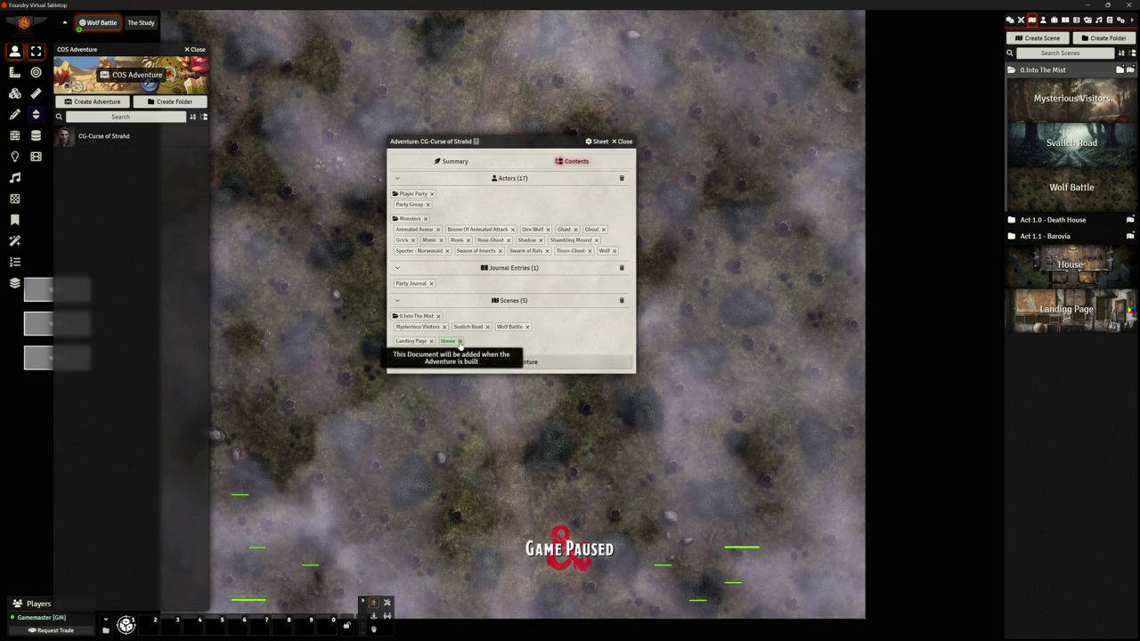
click(459, 342)
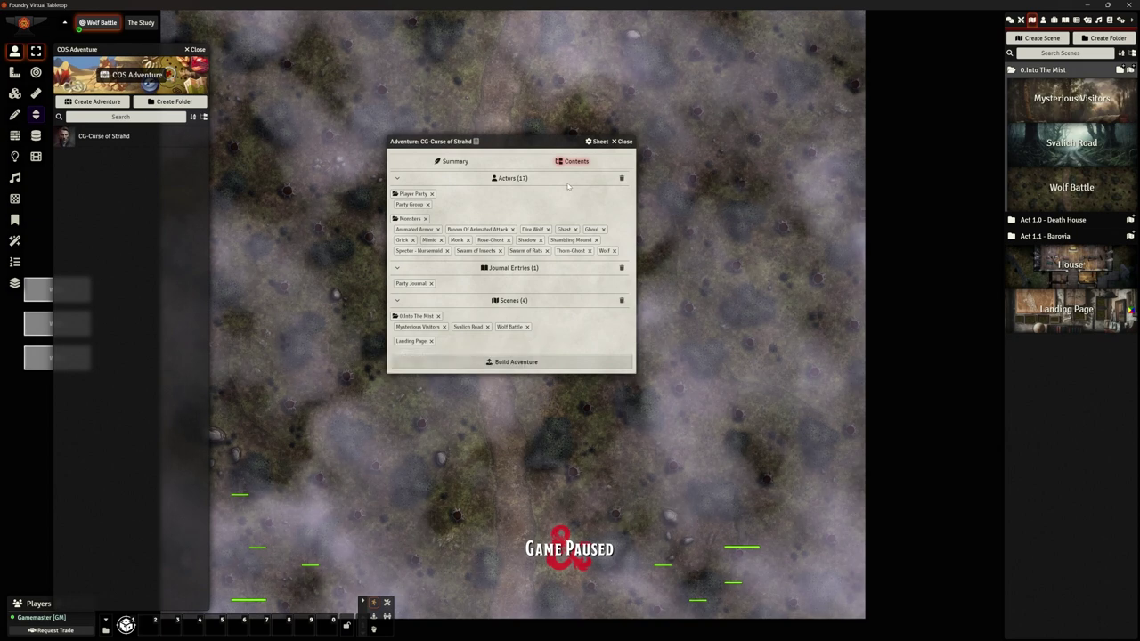
- Check the Monsters actor folder and the journal entries against the adventure's contents and build the CG-Curse of Strahd adventure
click(1043, 20)
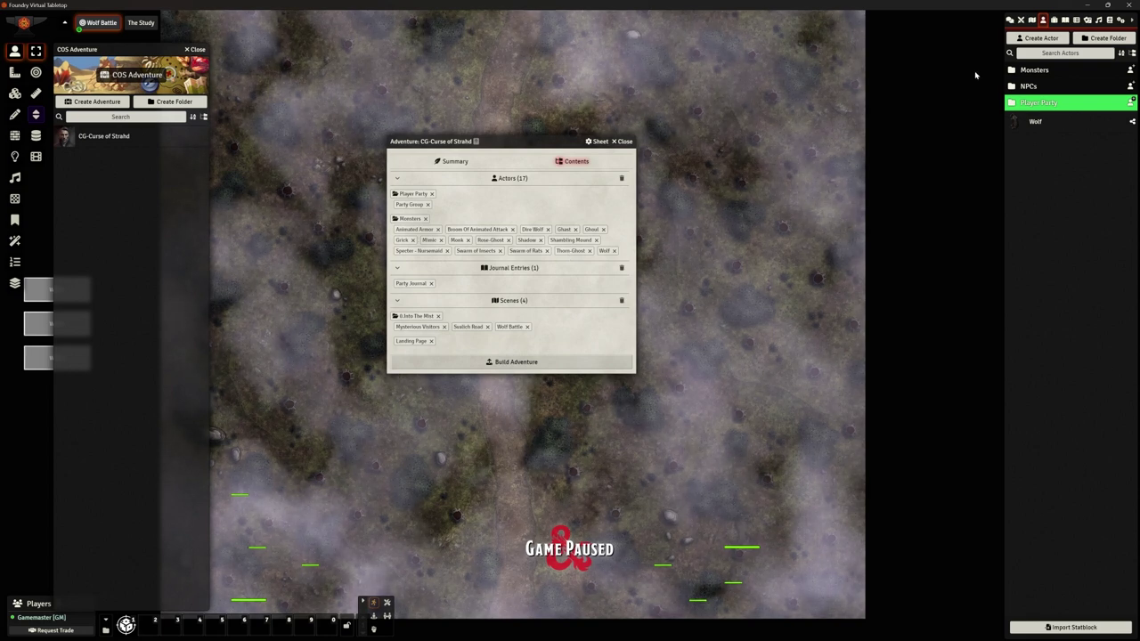
click(1031, 71)
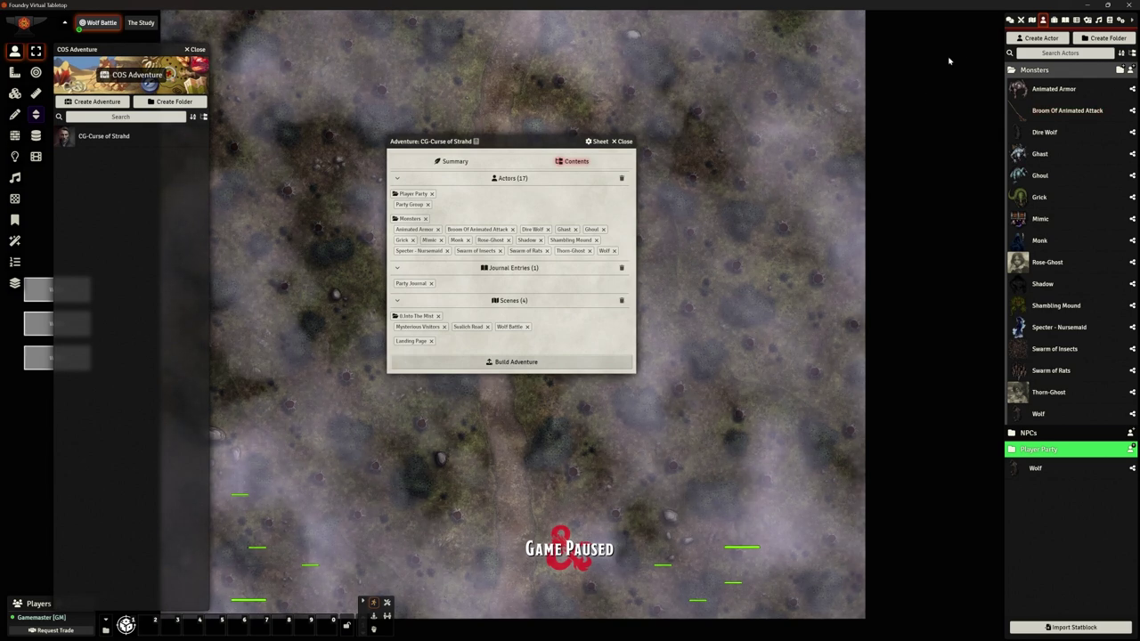
click(1065, 20)
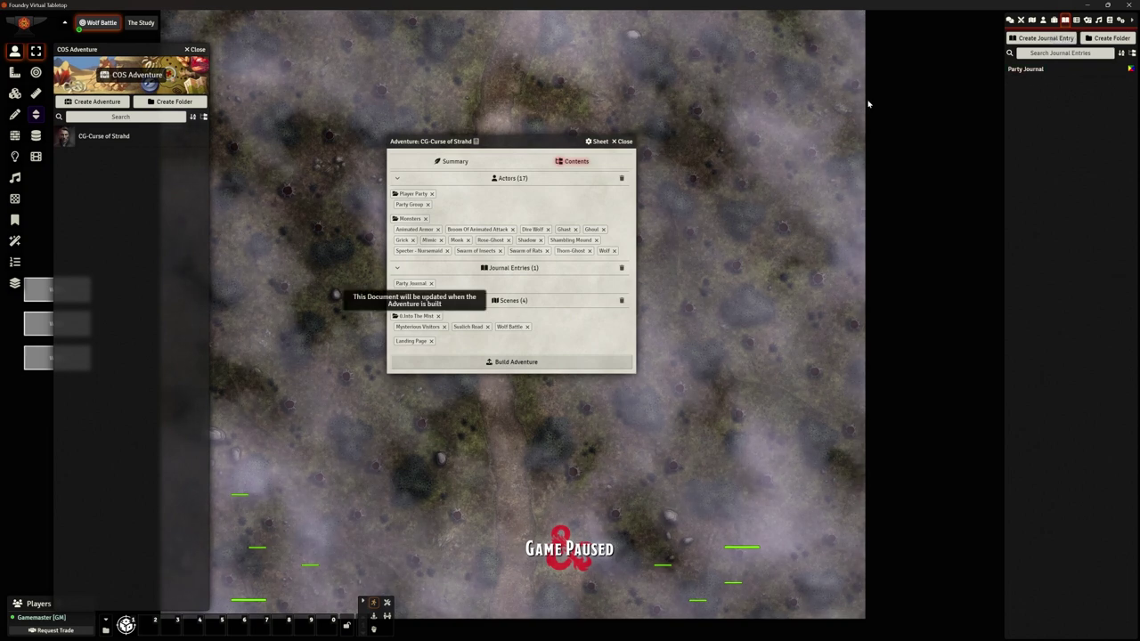
click(499, 363)
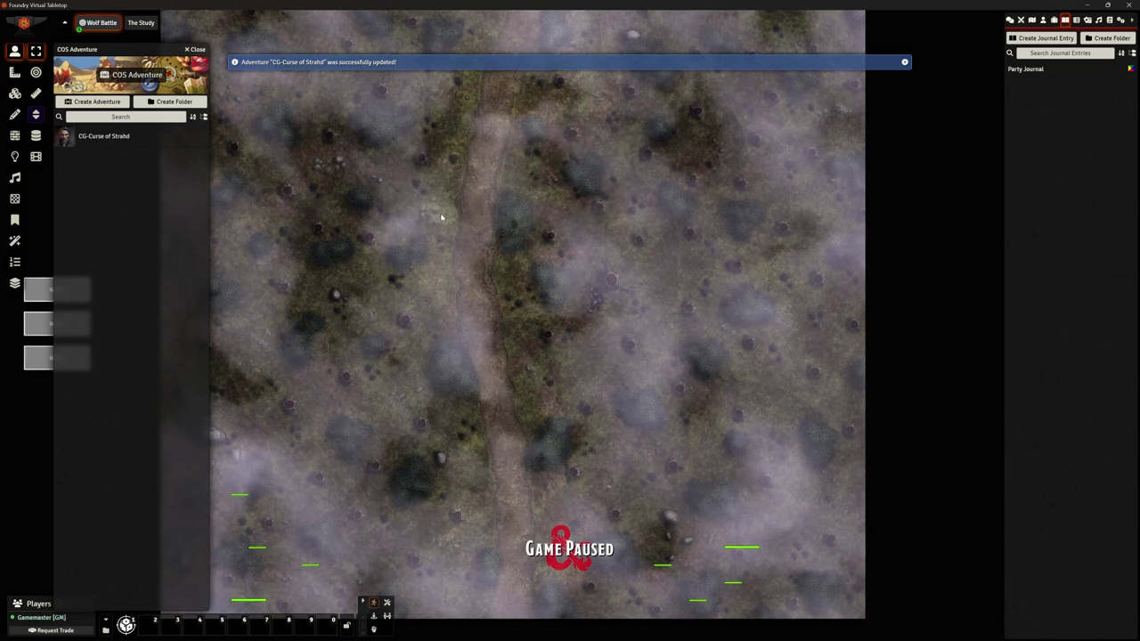
key(Escape)
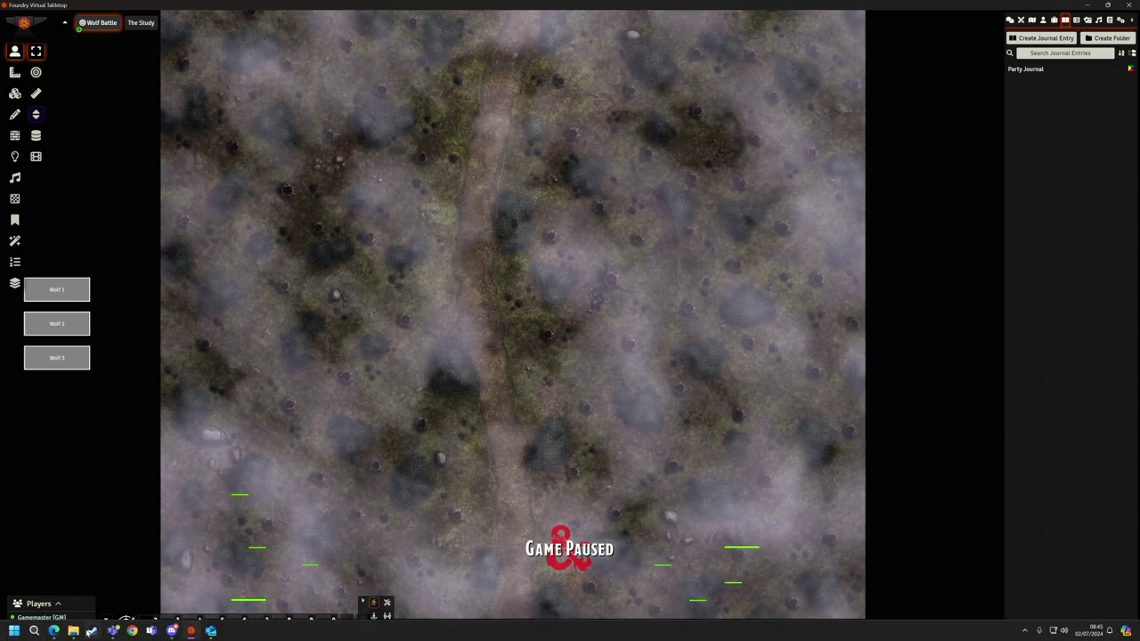
- Switch to File Explorer and open the cg-curse-of-strahd module folder under D&D > Foundry > Data > modules
click(73, 638)
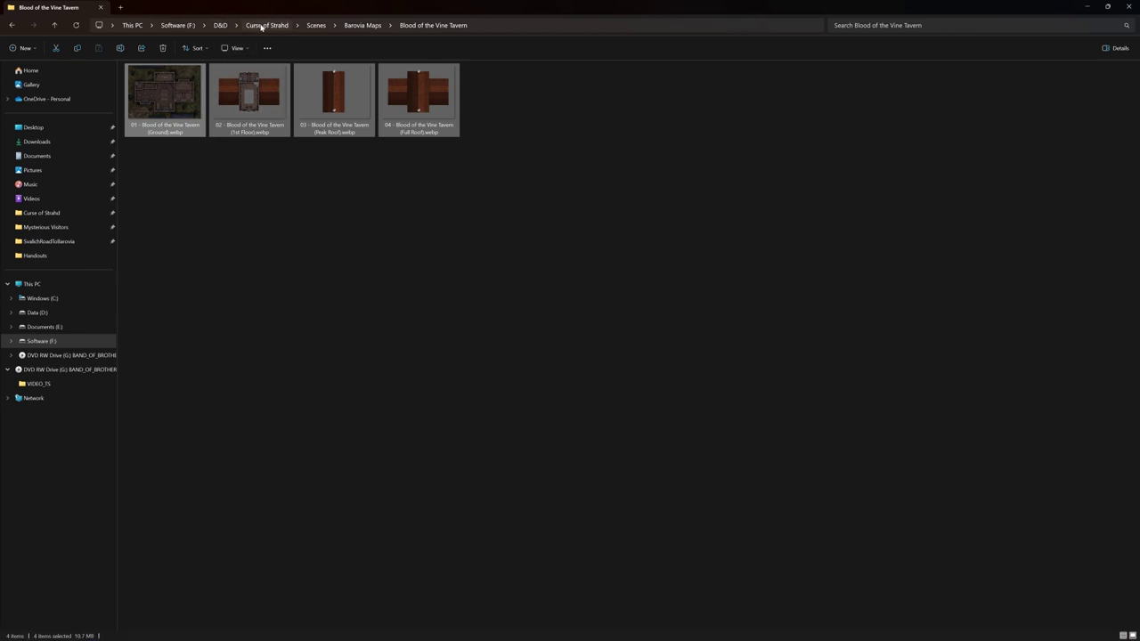
click(220, 25)
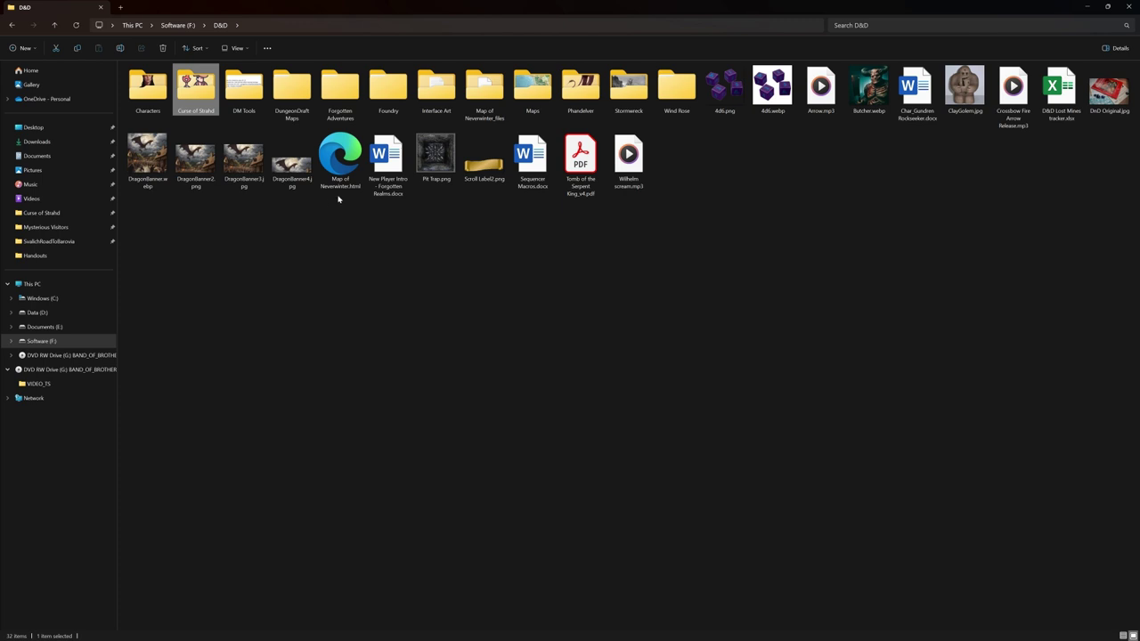
double_click(388, 89)
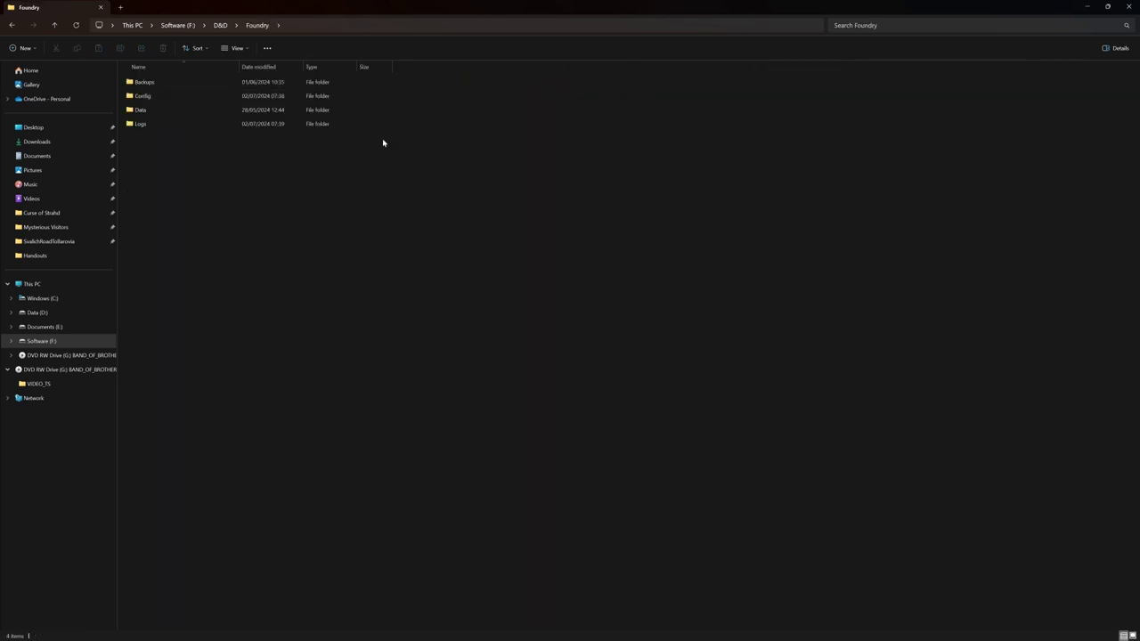
double_click(168, 109)
click(161, 124)
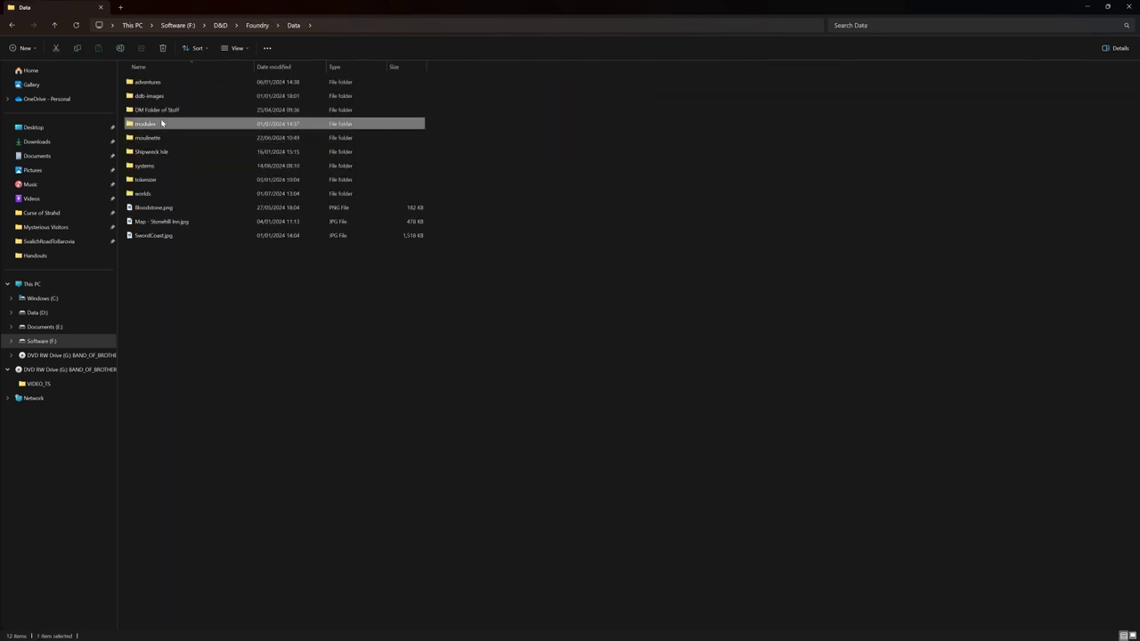
double_click(161, 124)
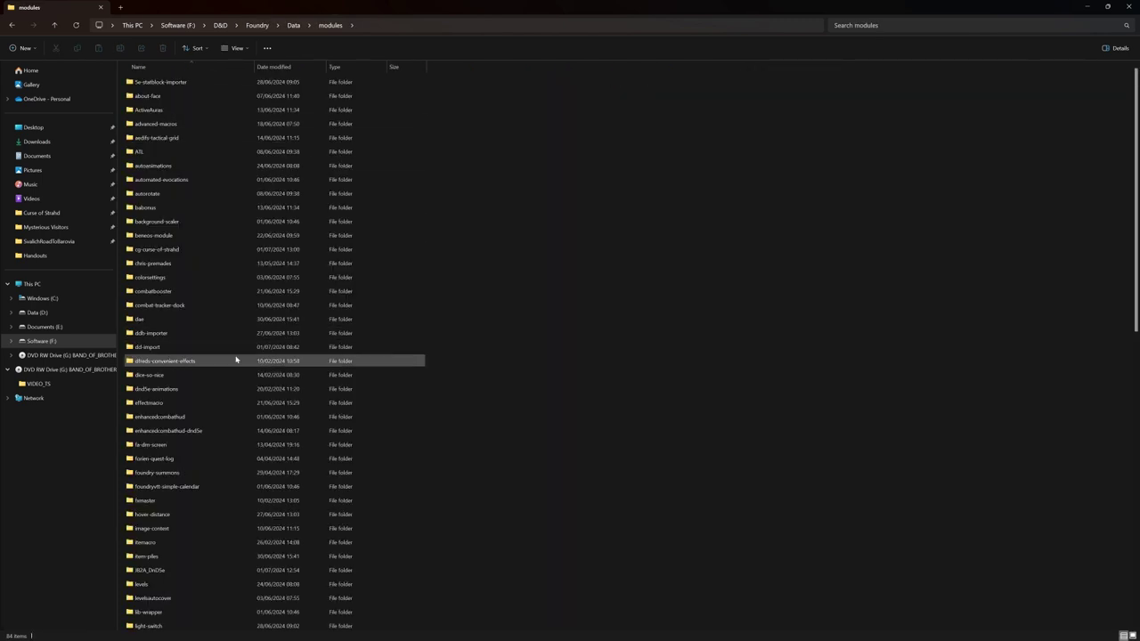
click(147, 250)
double_click(151, 252)
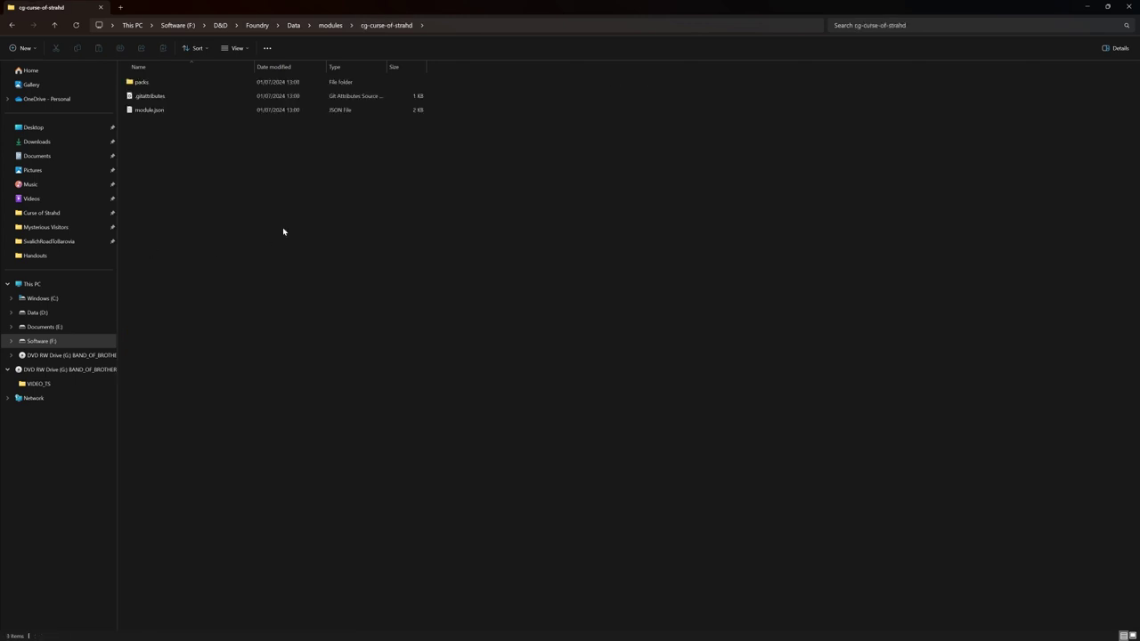
- Open packs and its cos-adventure subfolder, displaying the module folder and both of these as extra large icons
click(245, 51)
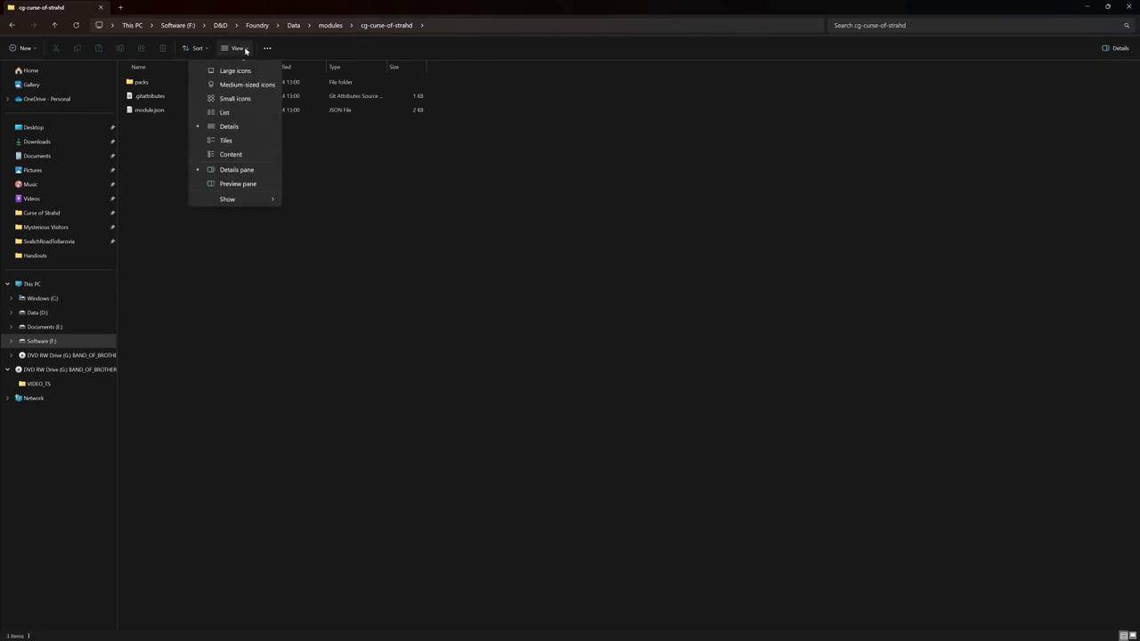
click(247, 69)
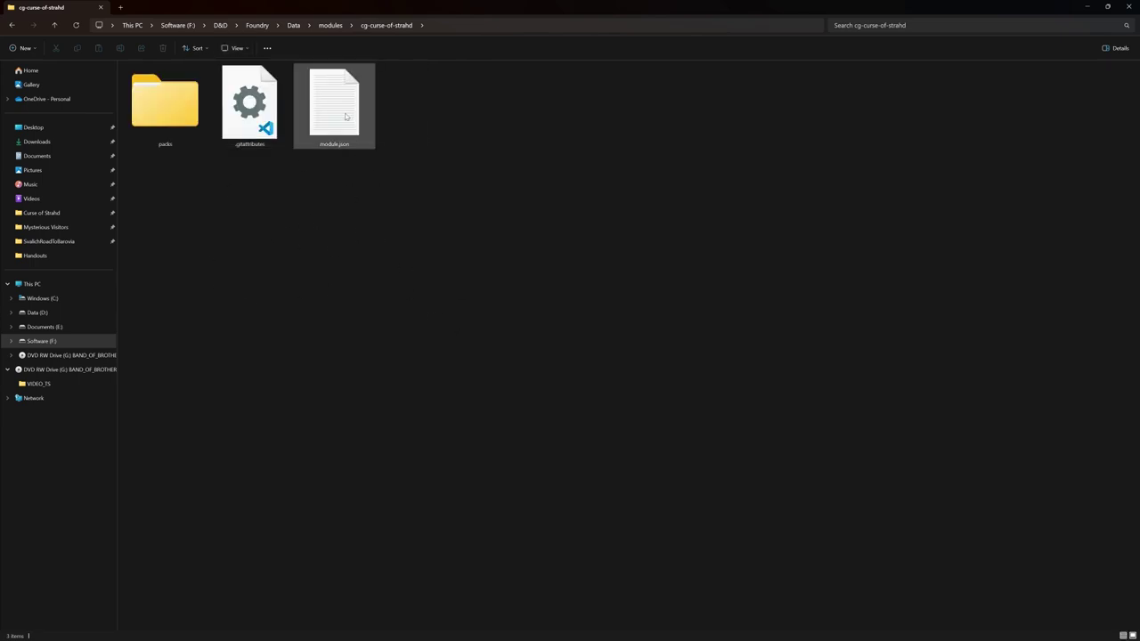
double_click(177, 118)
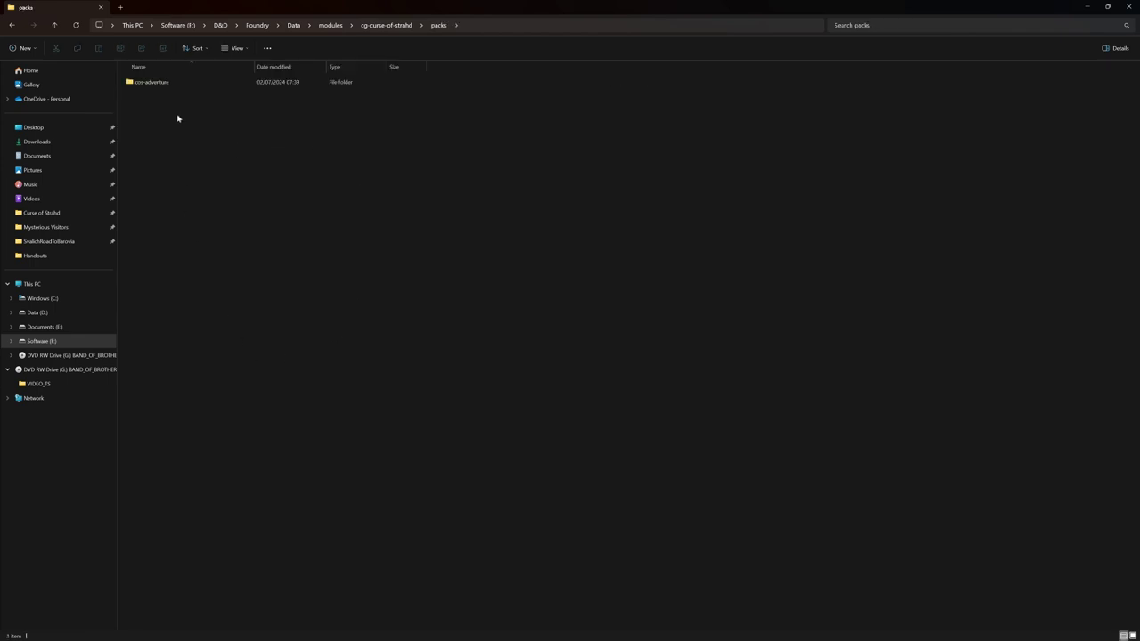
click(237, 49)
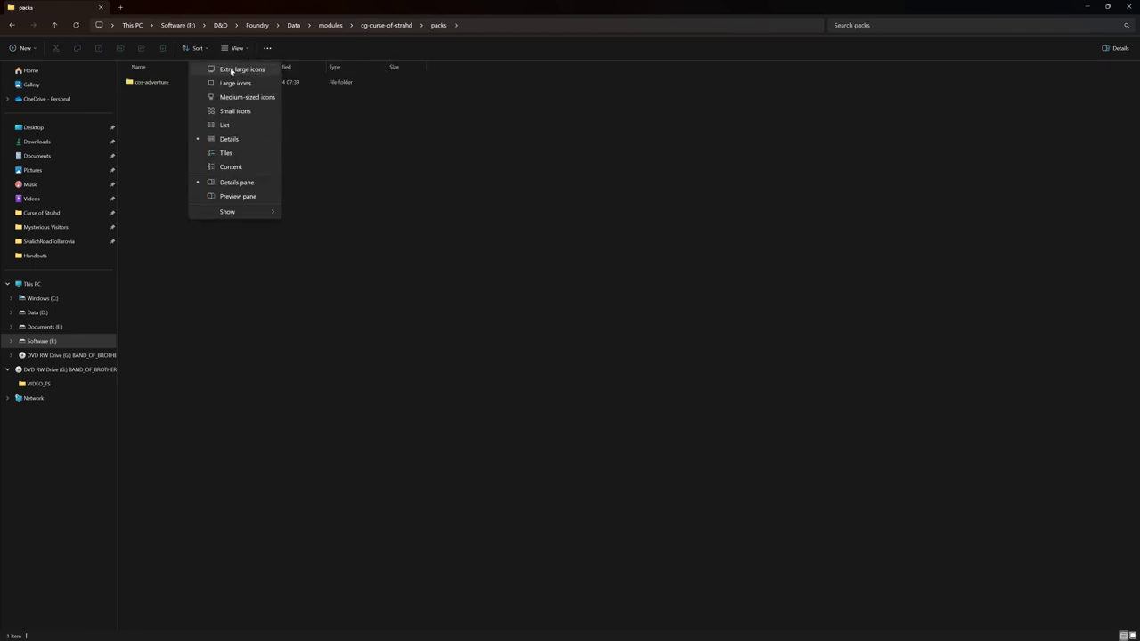
click(236, 69)
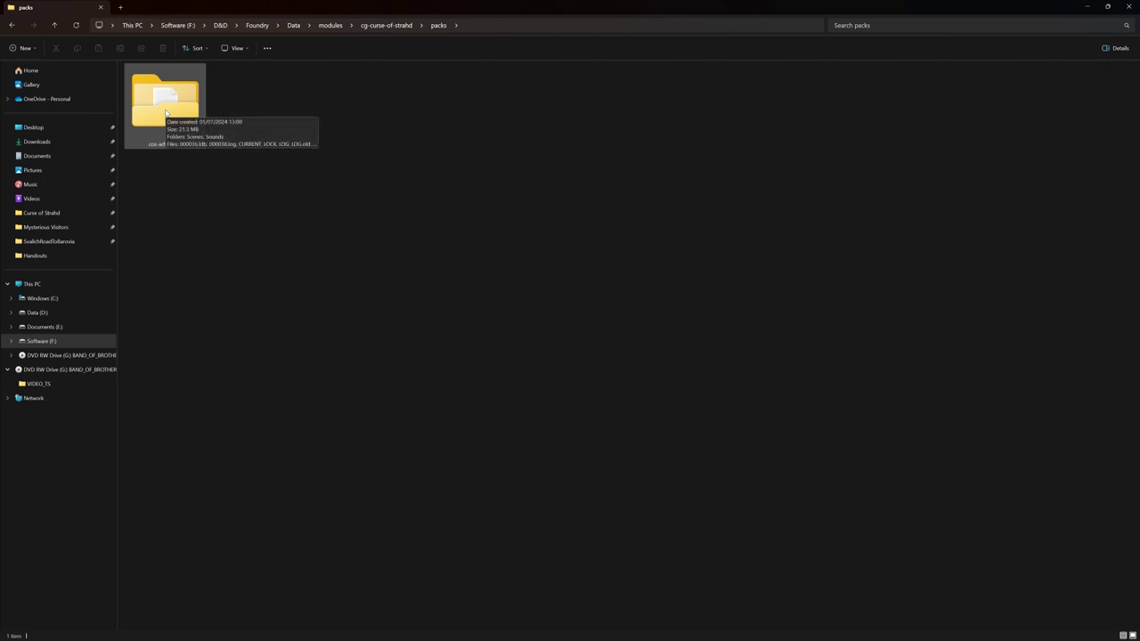
double_click(166, 113)
click(235, 49)
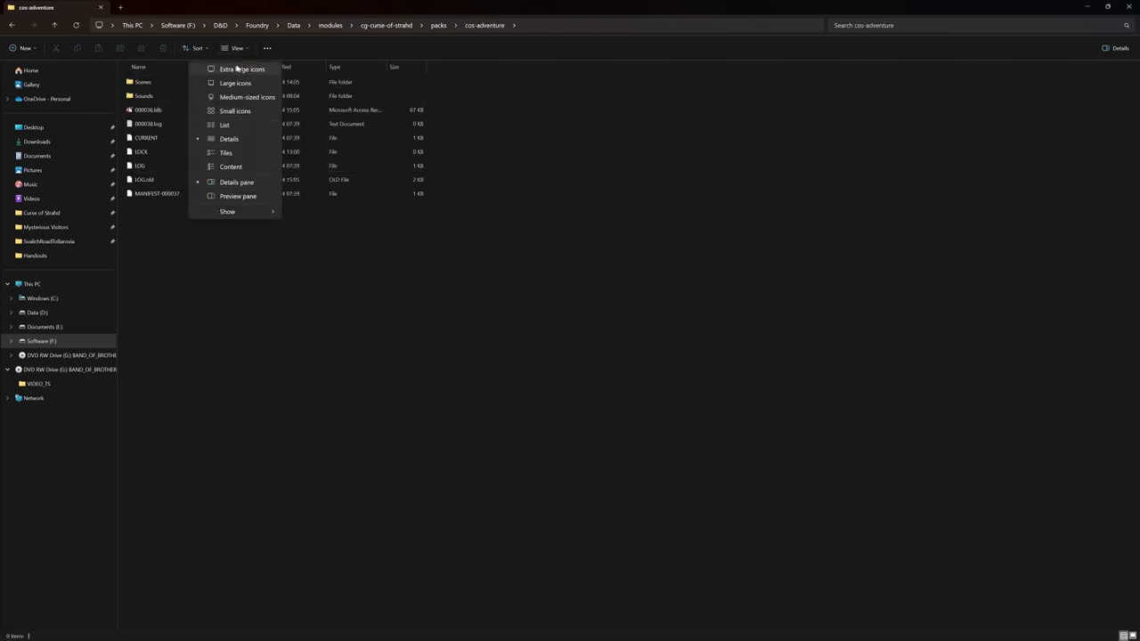
click(237, 69)
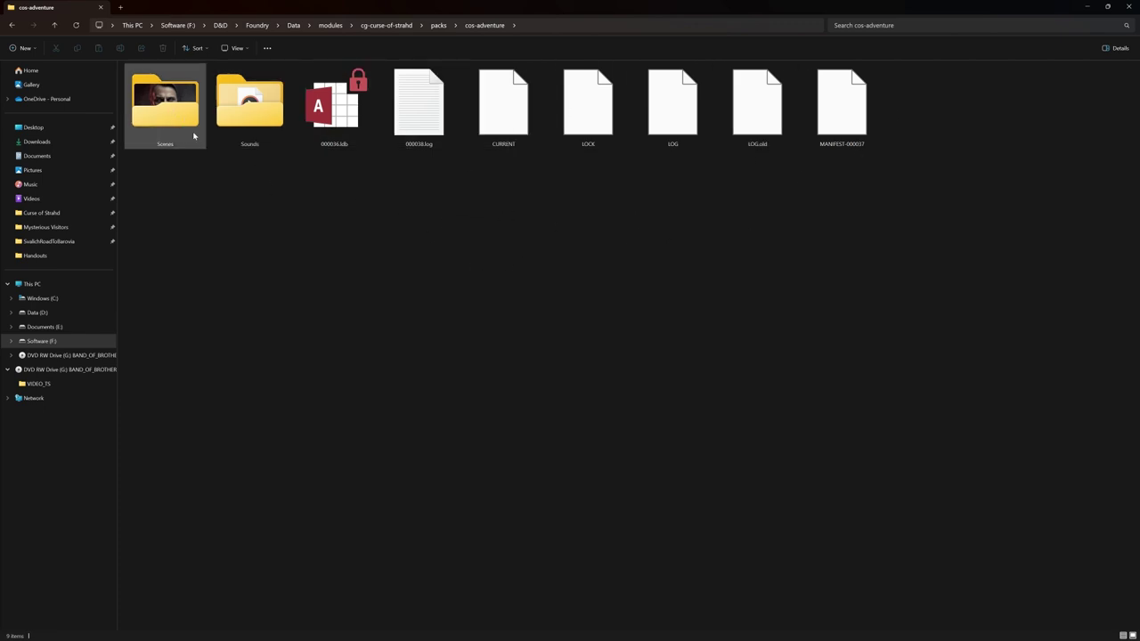
- Open the Scenes folder and its LandingPage subfolder, showing their images as extra large icons
double_click(165, 104)
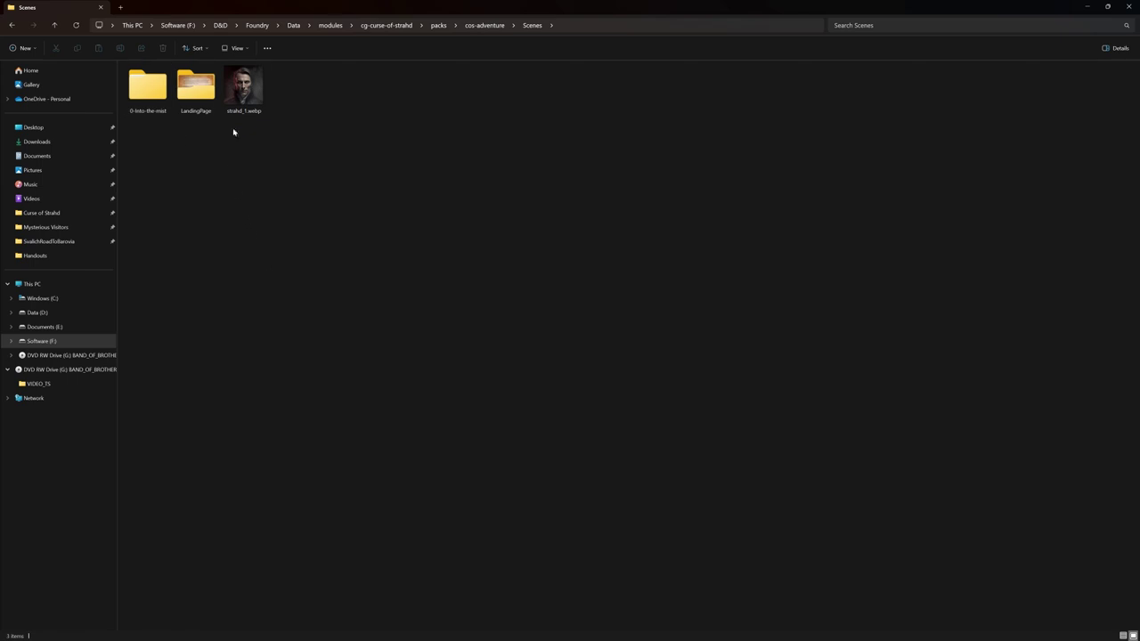
click(234, 48)
click(242, 76)
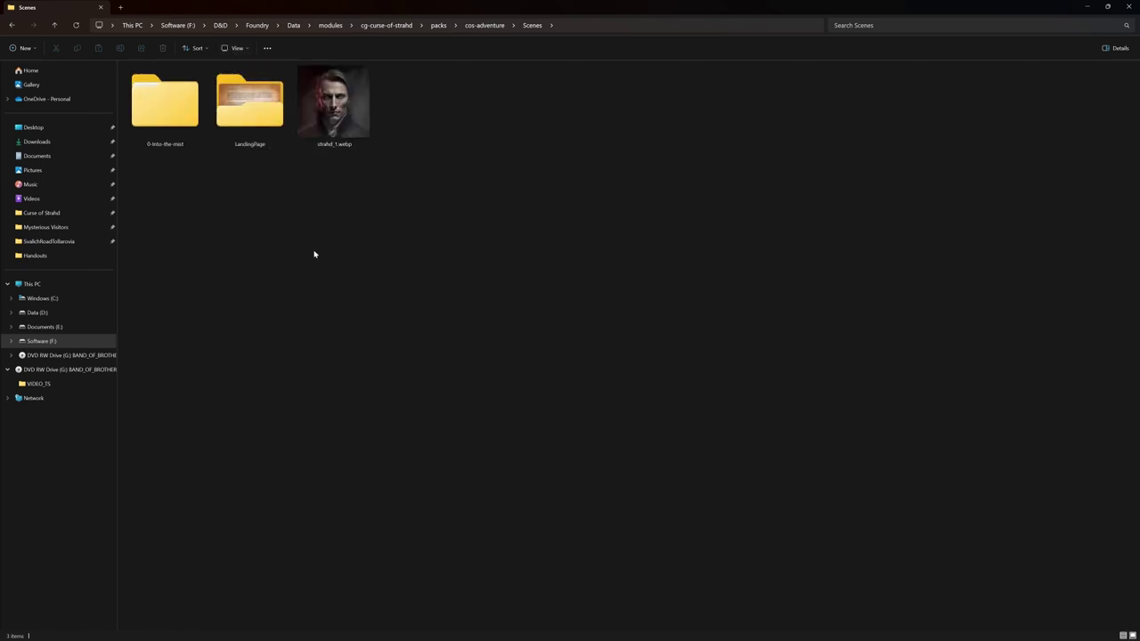
double_click(247, 111)
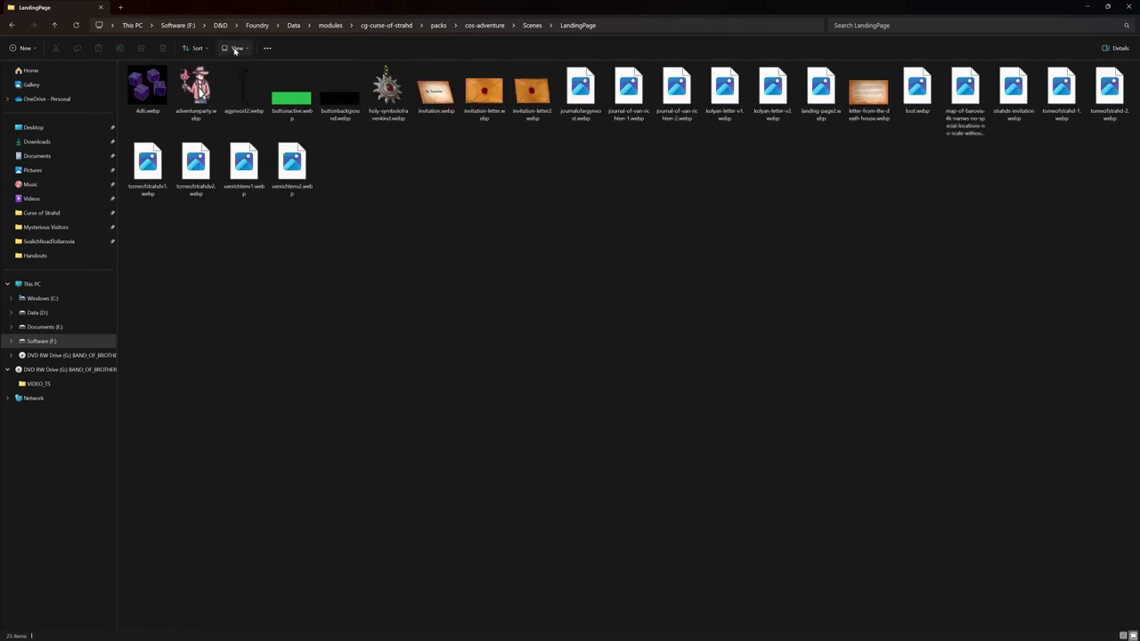
right_click(191, 62)
key(Escape)
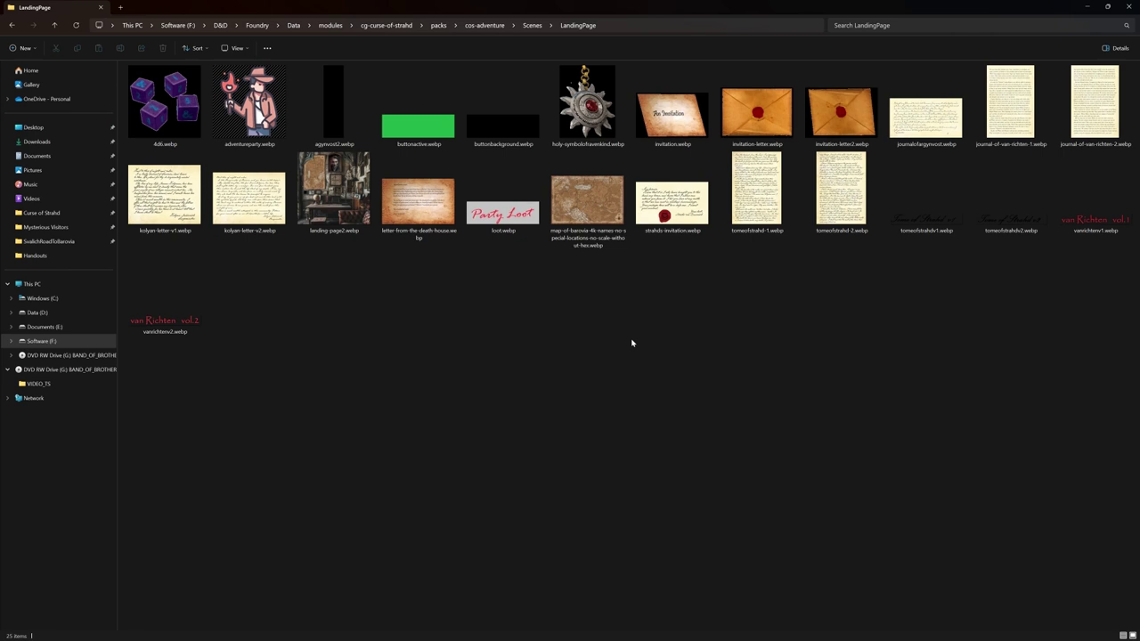
- Return to the modules folder and switch back to Foundry Virtual Tabletop
click(374, 24)
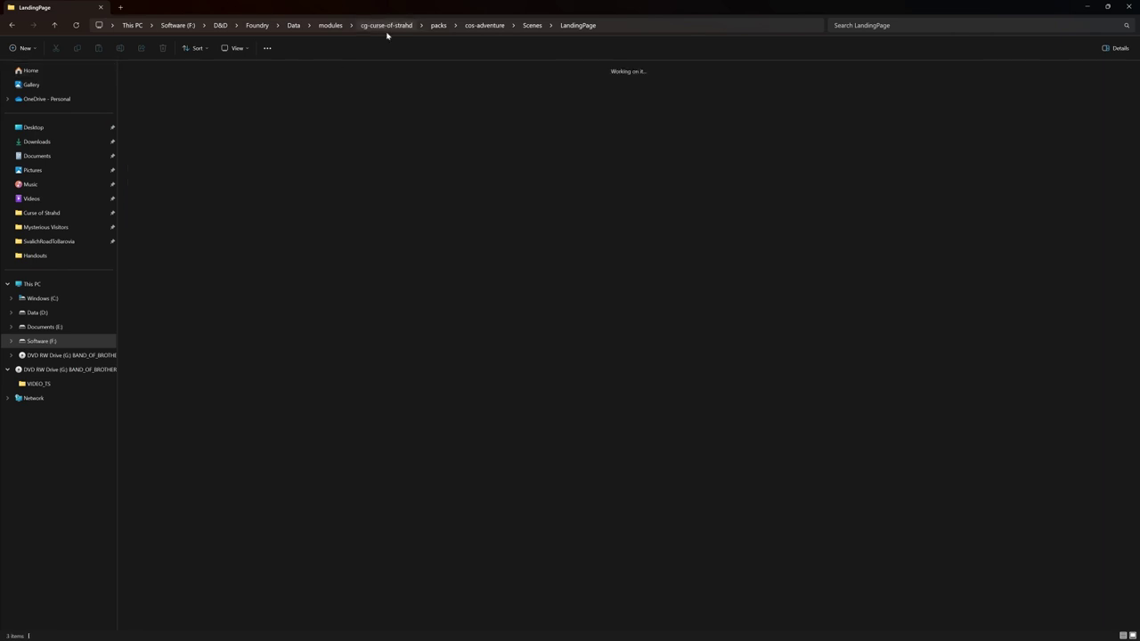
click(330, 25)
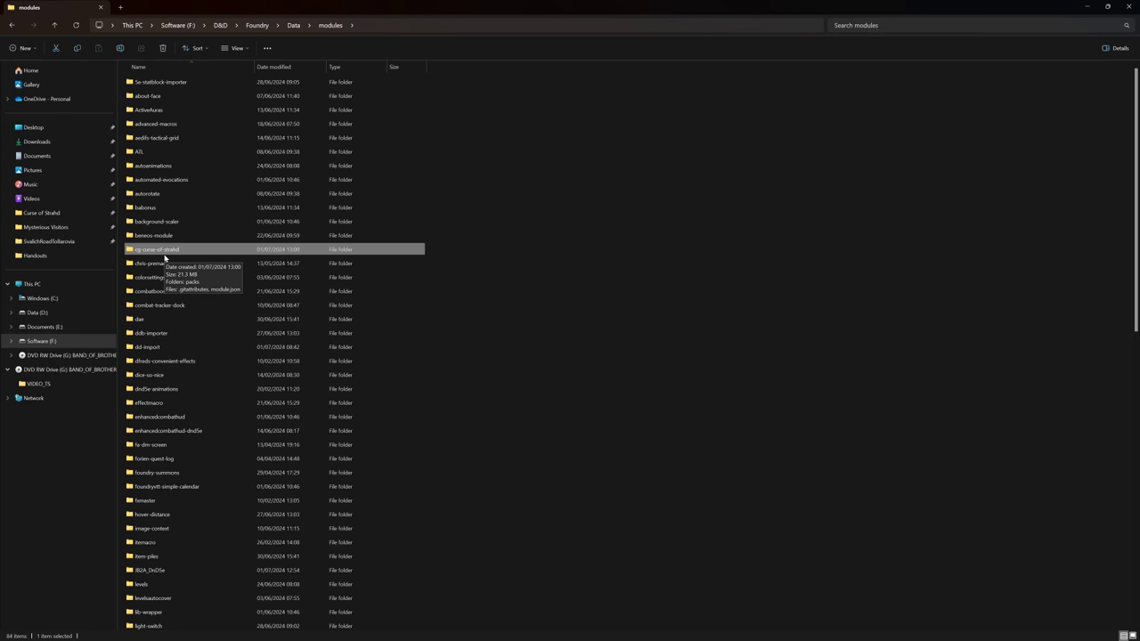
click(208, 630)
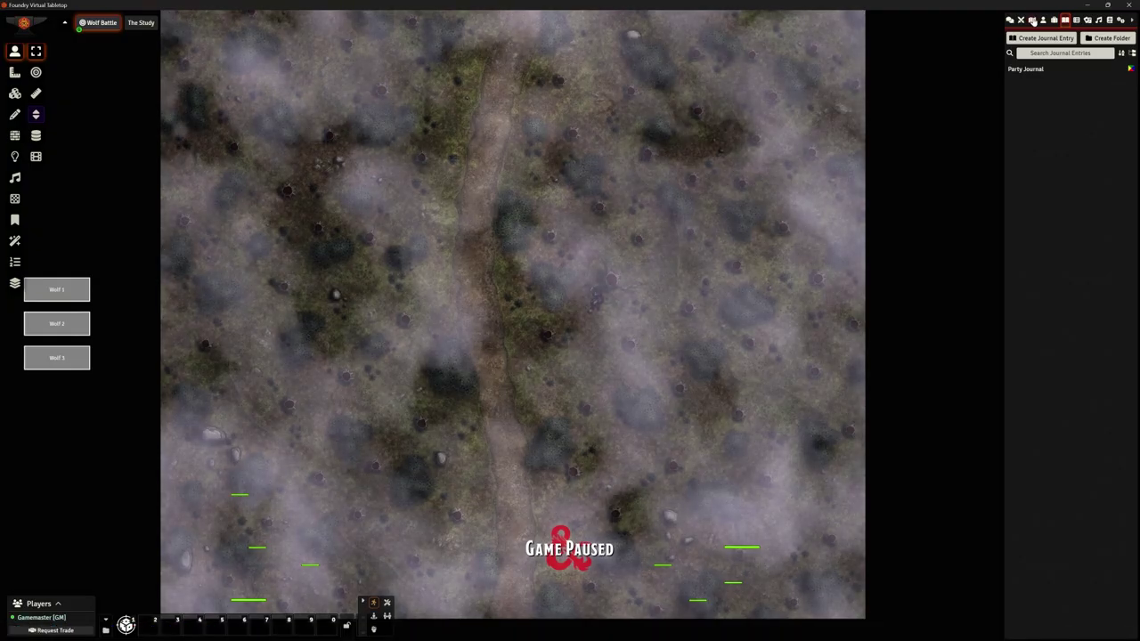
- View the scenes in Act 1.0 - Death House and Act 1.1 - Barovia and activate the Blood of the Vine Tavern scene
click(1031, 20)
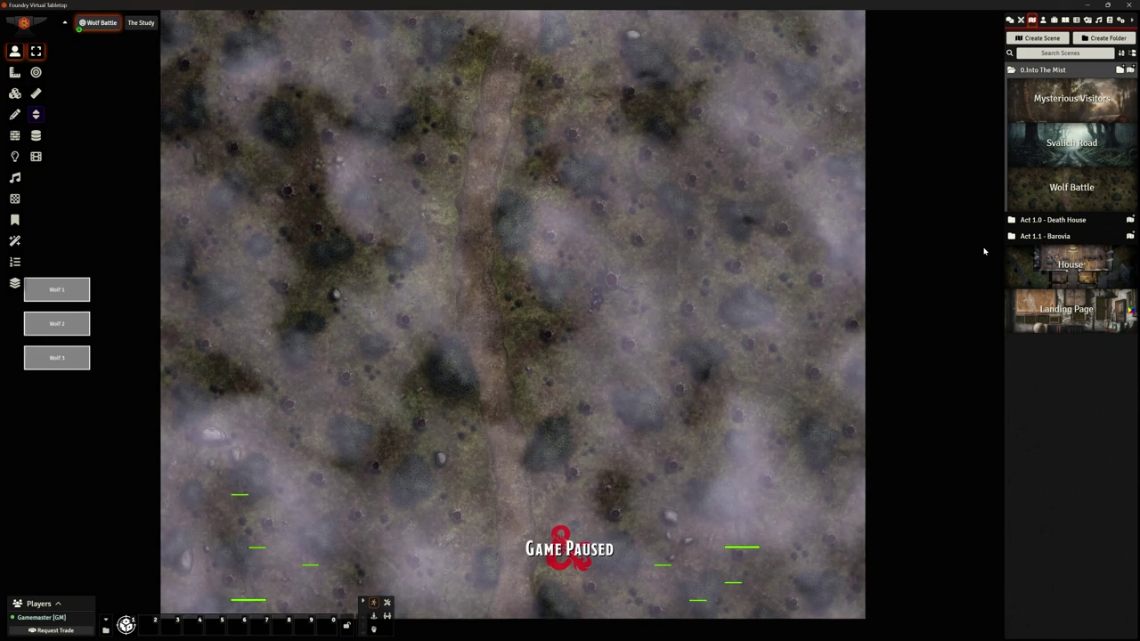
click(1061, 221)
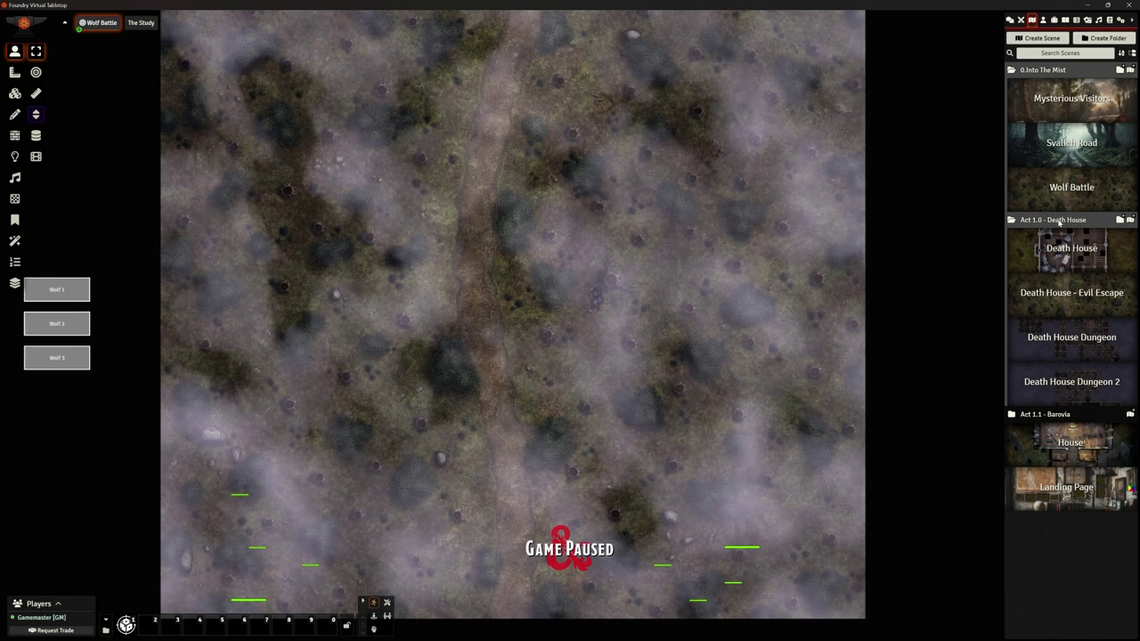
click(1058, 221)
click(1051, 236)
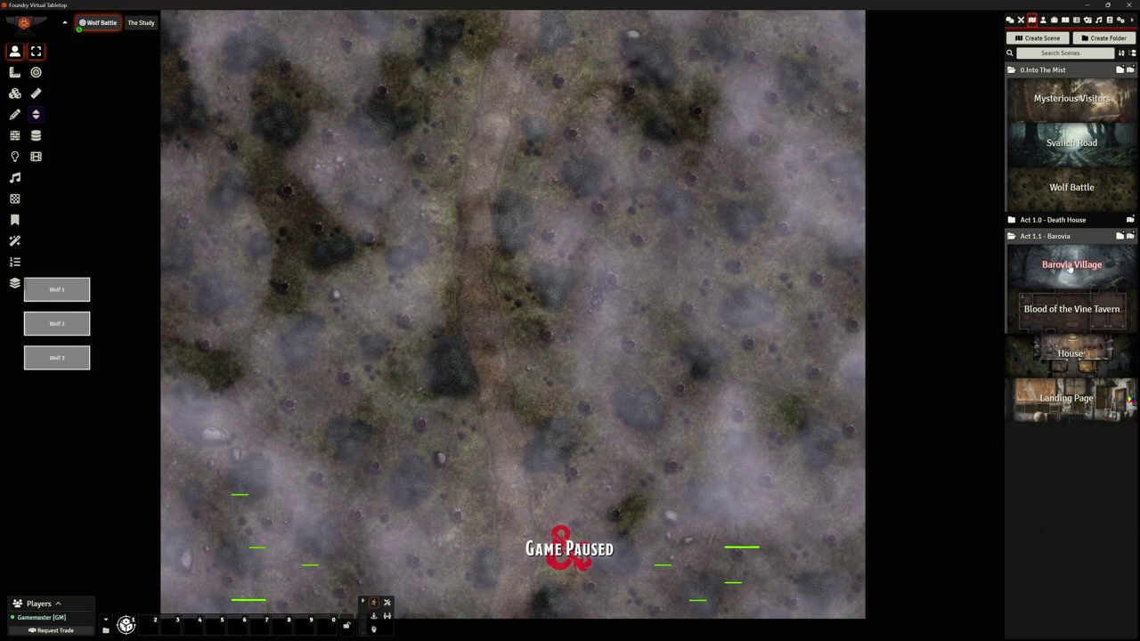
right_click(1063, 319)
click(1030, 355)
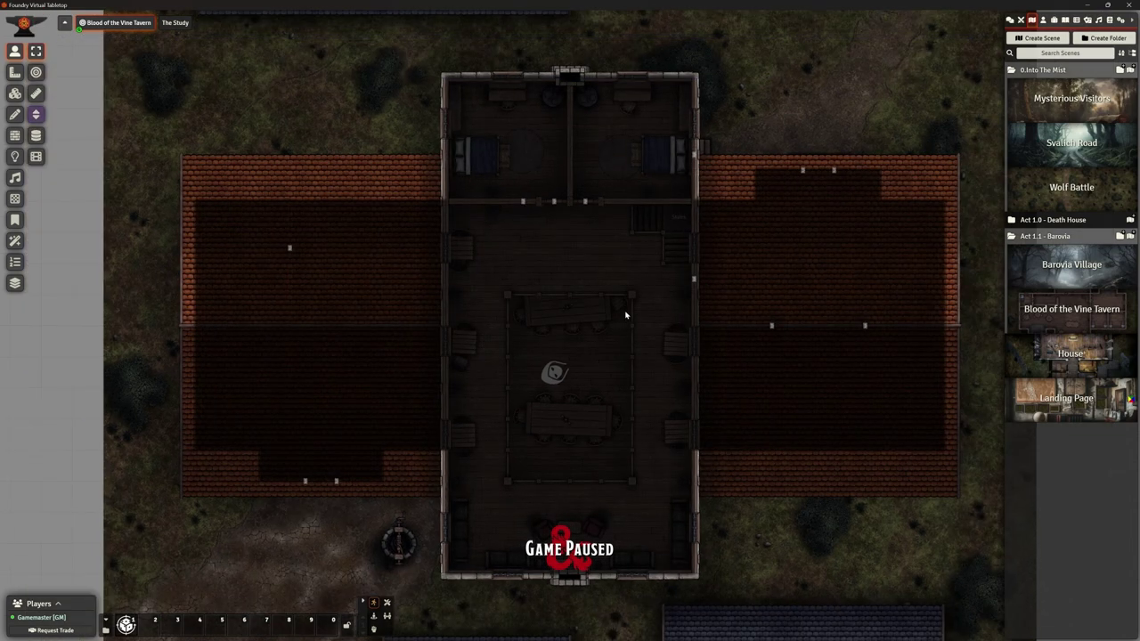
- Delete the House scene from the scene list
right_click(1070, 357)
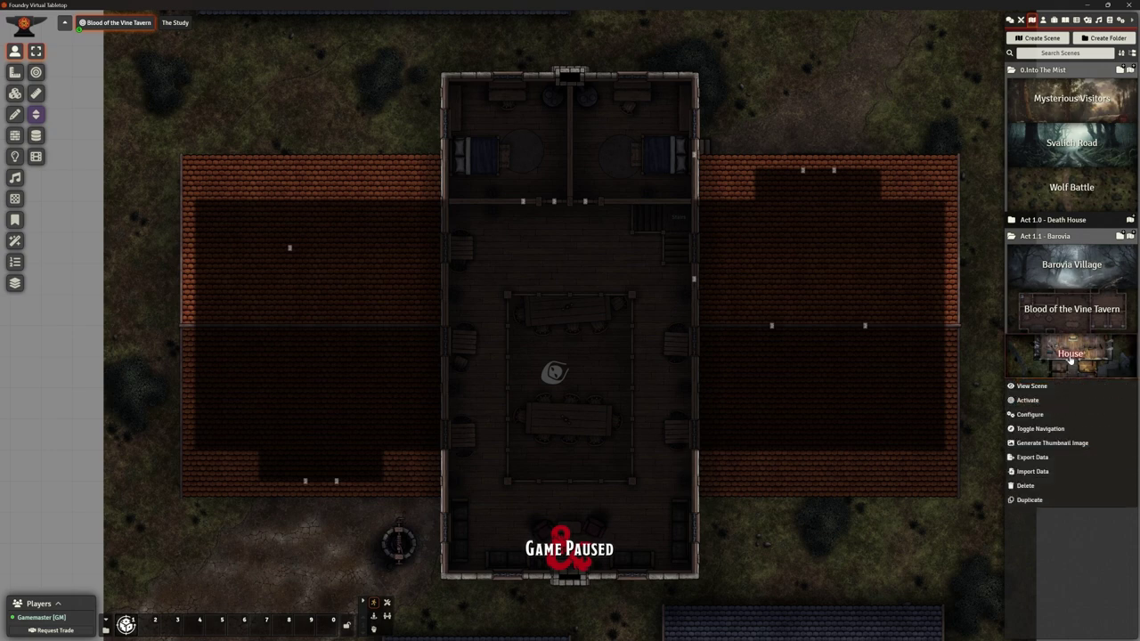
click(1025, 488)
click(869, 390)
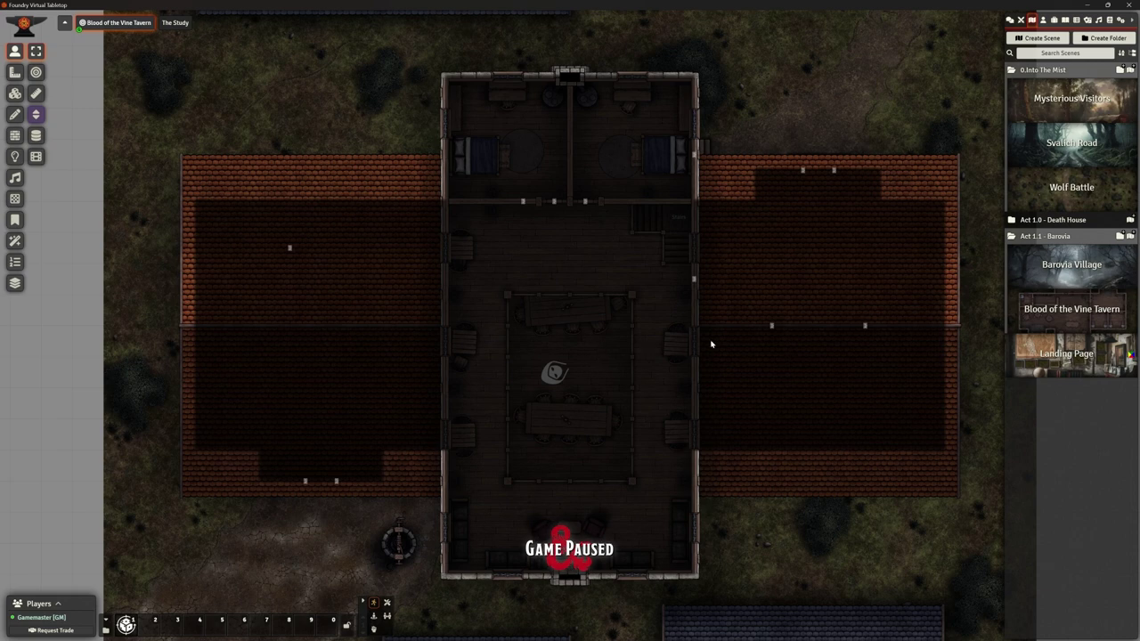
- Show the light sources placed in the Blood of the Vine Tavern scene
mouse_move(618, 315)
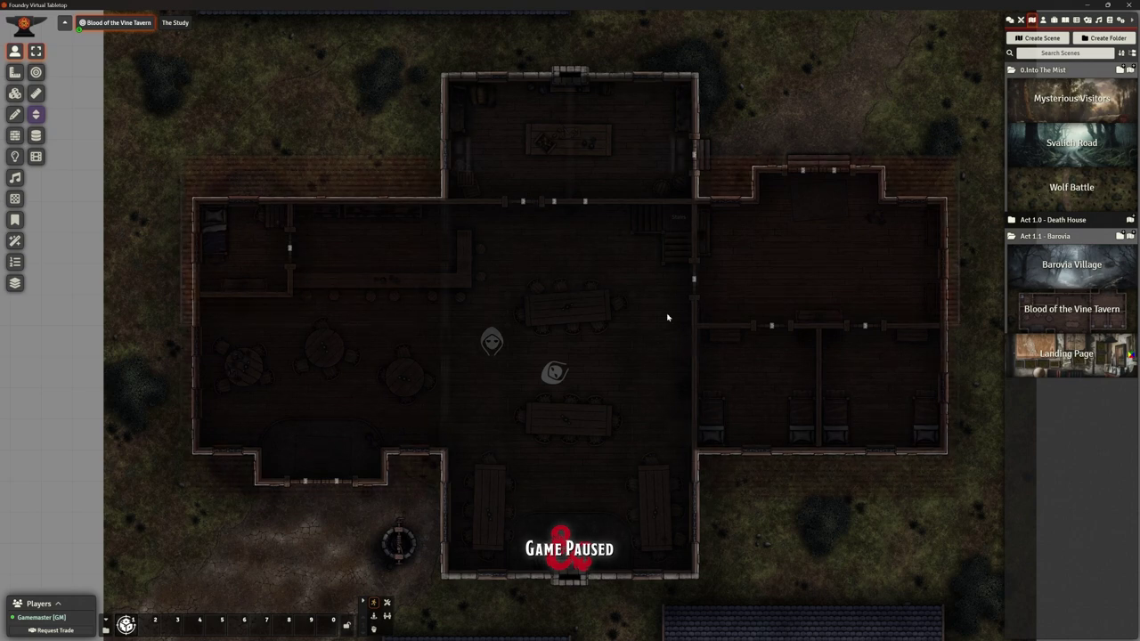
click(14, 156)
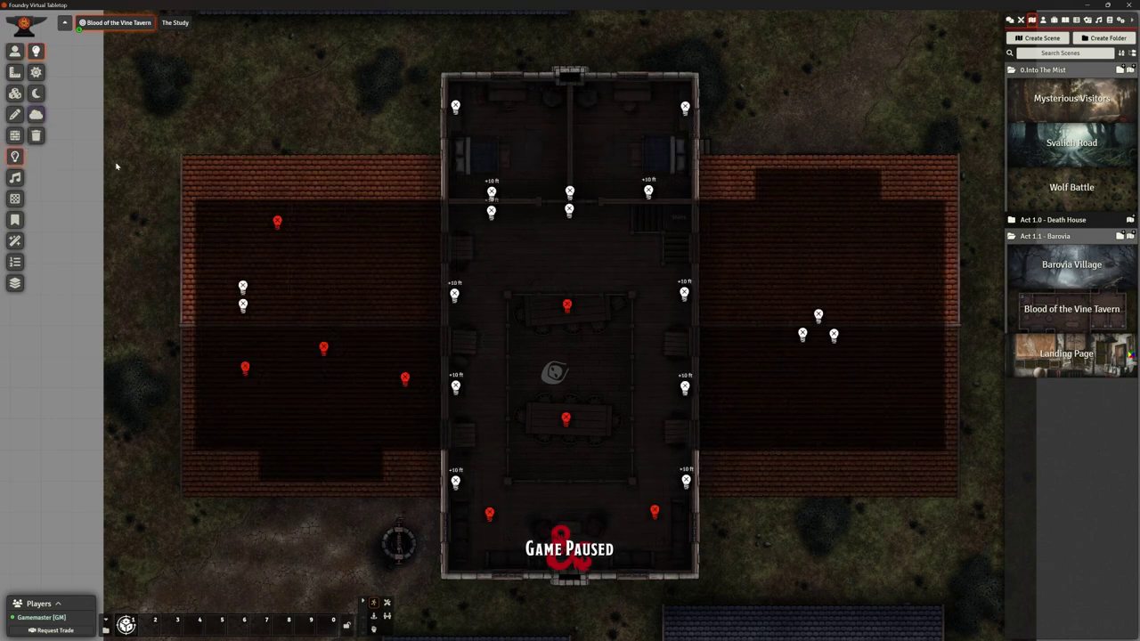